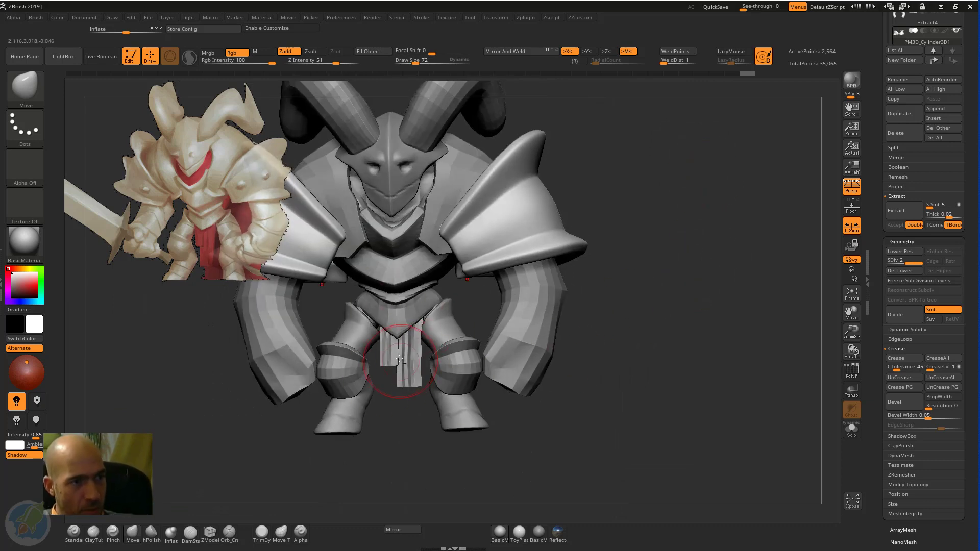
# Step: Select the hanging cloth strips between the legs and stretch them vertically toward the feet
pyautogui.keyDown('alt'); pyautogui.click(399, 359); pyautogui.keyUp('alt')
pyautogui.press('w')
pyautogui.keyDown('alt'); pyautogui.moveTo(665, 269); pyautogui.dragTo(741, 263); pyautogui.keyUp('alt')
pyautogui.keyDown('alt'); pyautogui.moveTo(516, 292); pyautogui.dragTo(530, 265); pyautogui.keyUp('alt')
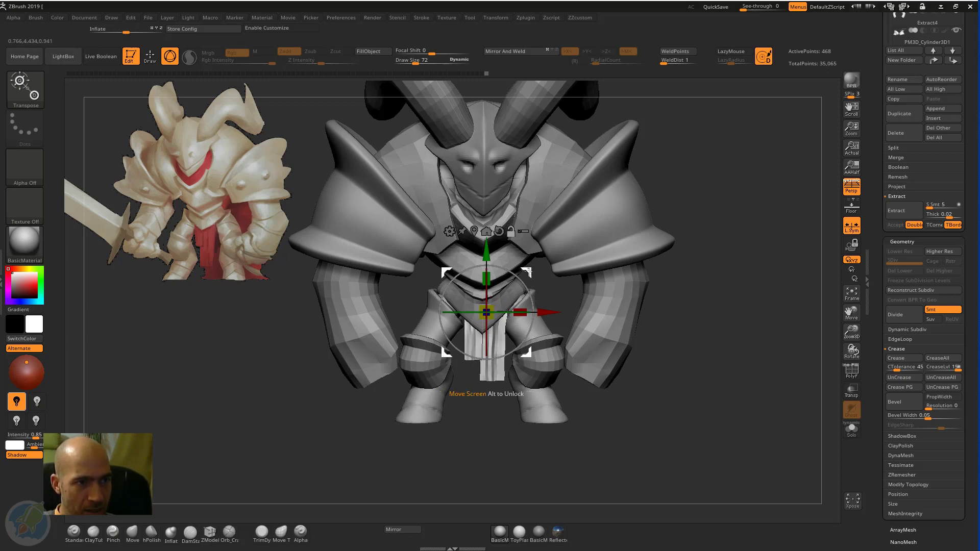
pyautogui.moveTo(529, 272); pyautogui.dragTo(495, 257)
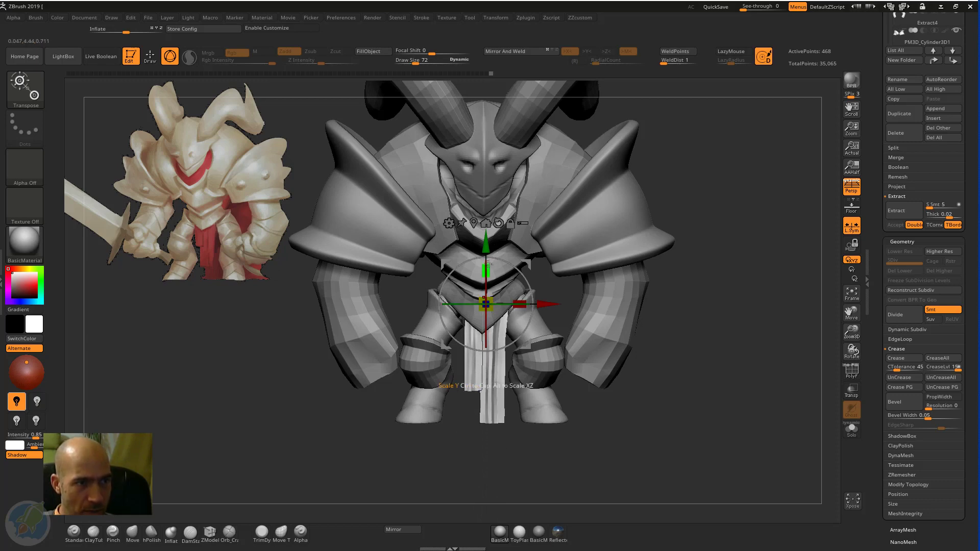
pyautogui.moveTo(486, 269); pyautogui.dragTo(488, 276)
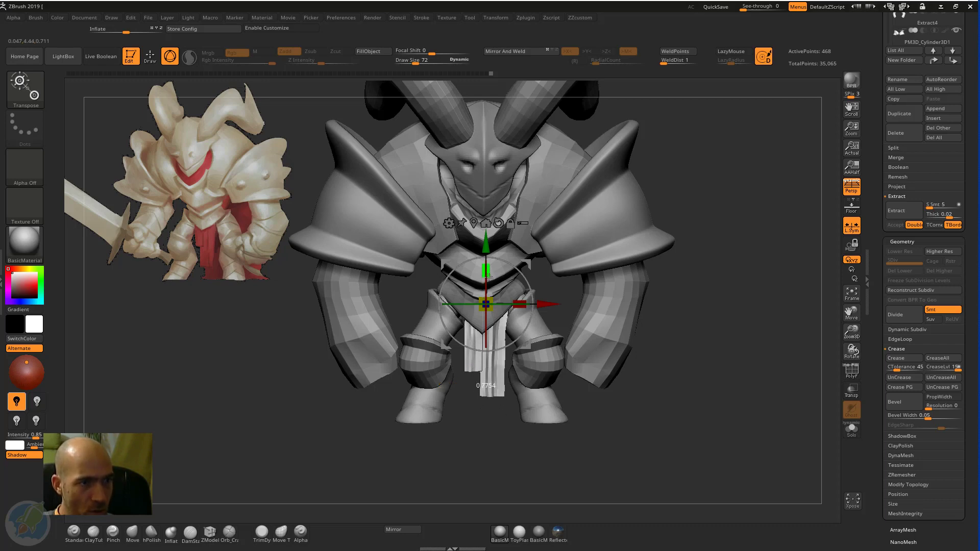
pyautogui.moveTo(632, 334); pyautogui.dragTo(678, 340)
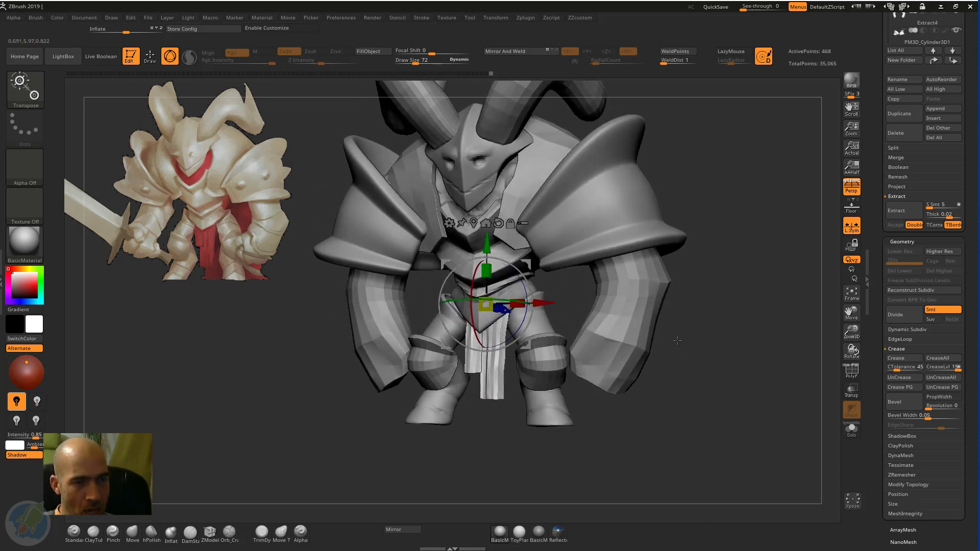
# Step: Return to Draw mode, select the shoulder armour and set the brush's draw size to 132
pyautogui.press('q')
pyautogui.keyDown('alt'); pyautogui.click(625, 326); pyautogui.keyUp('alt')
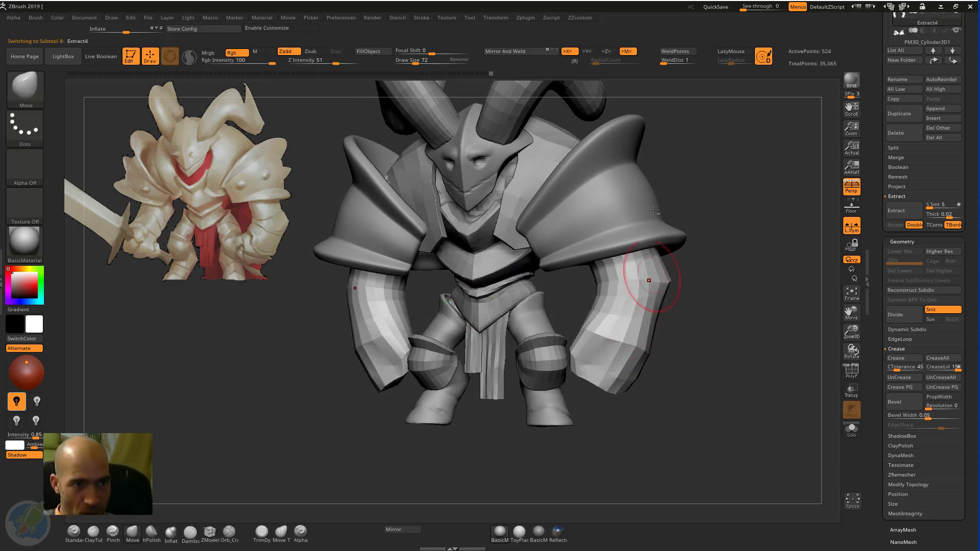
pyautogui.moveTo(728, 258); pyautogui.dragTo(717, 206)
pyautogui.hotkey('ctrl', 'd')
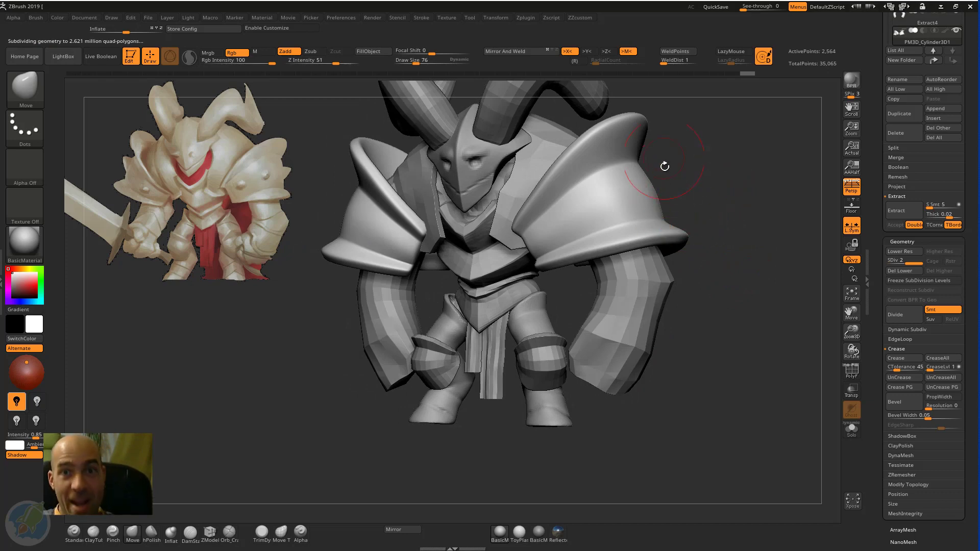
pyautogui.press(']')
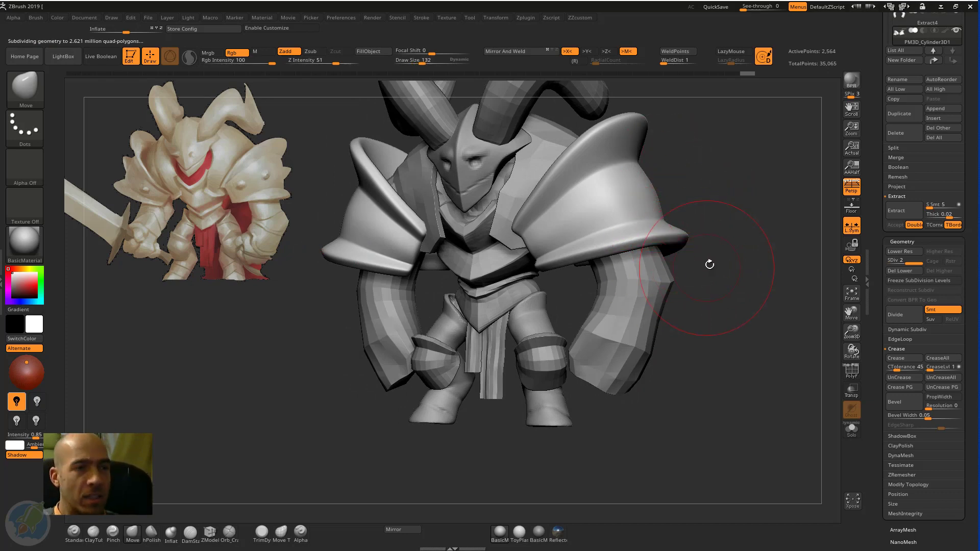
# Step: Set the shoulder armour to subdivision level 1 and delete its higher subdivision levels
pyautogui.moveTo(725, 264)
pyautogui.mouseDown()
pyautogui.moveTo(719, 272)
pyautogui.moveTo(679, 225)
pyautogui.mouseUp()
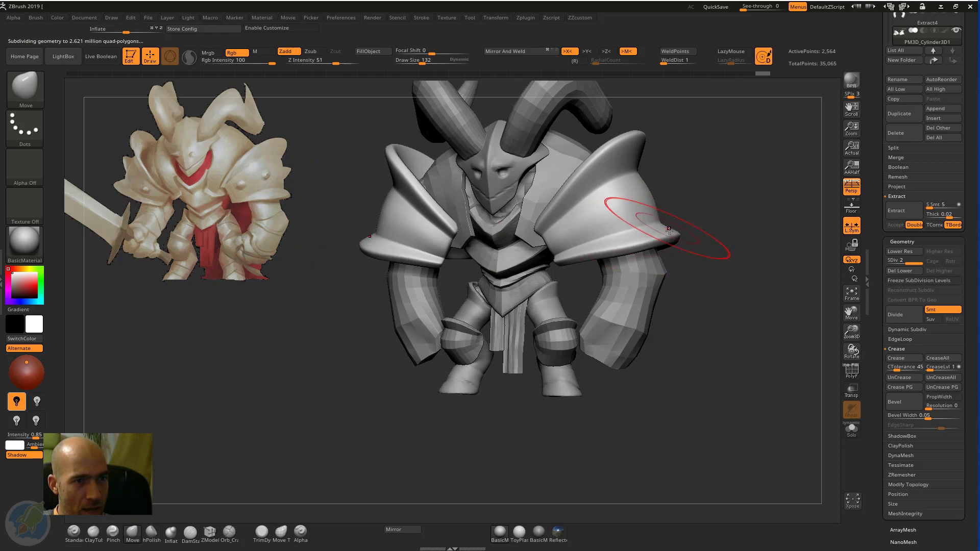
pyautogui.moveTo(710, 217)
pyautogui.mouseDown(button='right')
pyautogui.moveTo(711, 228)
pyautogui.moveTo(786, 220)
pyautogui.moveTo(754, 228)
pyautogui.mouseUp(button='right')
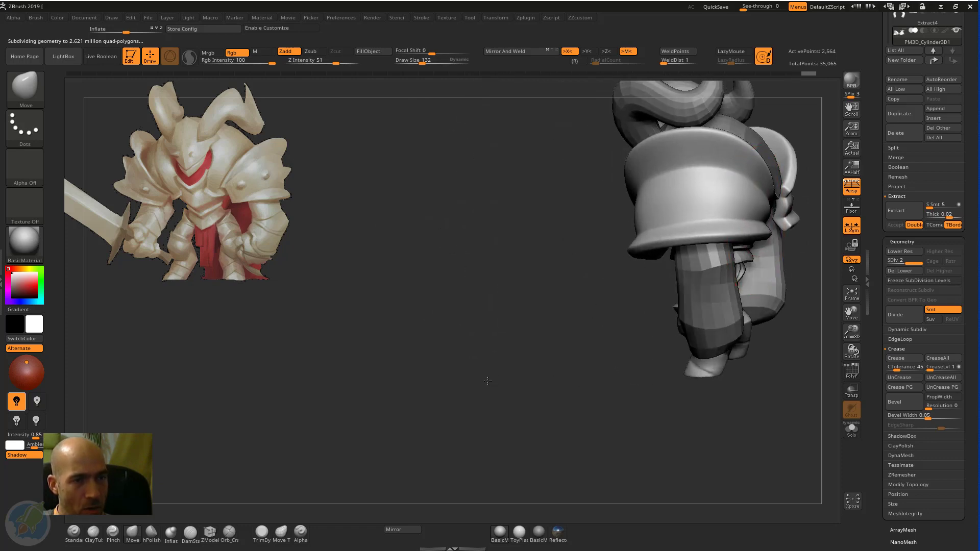
pyautogui.moveTo(487, 381)
pyautogui.mouseDown()
pyautogui.moveTo(453, 356)
pyautogui.moveTo(409, 357)
pyautogui.moveTo(475, 292)
pyautogui.moveTo(500, 283)
pyautogui.mouseUp()
pyautogui.moveTo(678, 229); pyautogui.dragTo(682, 229)
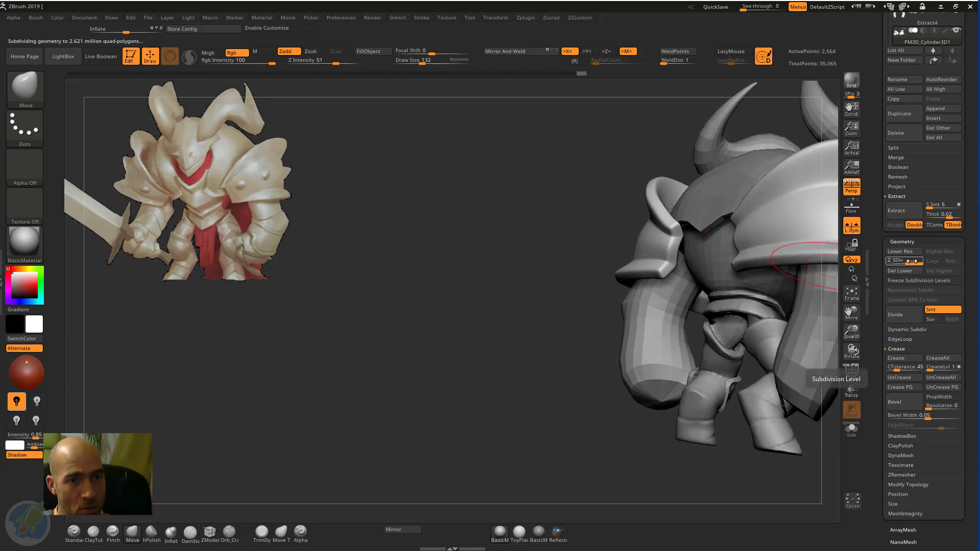
pyautogui.click(914, 330)
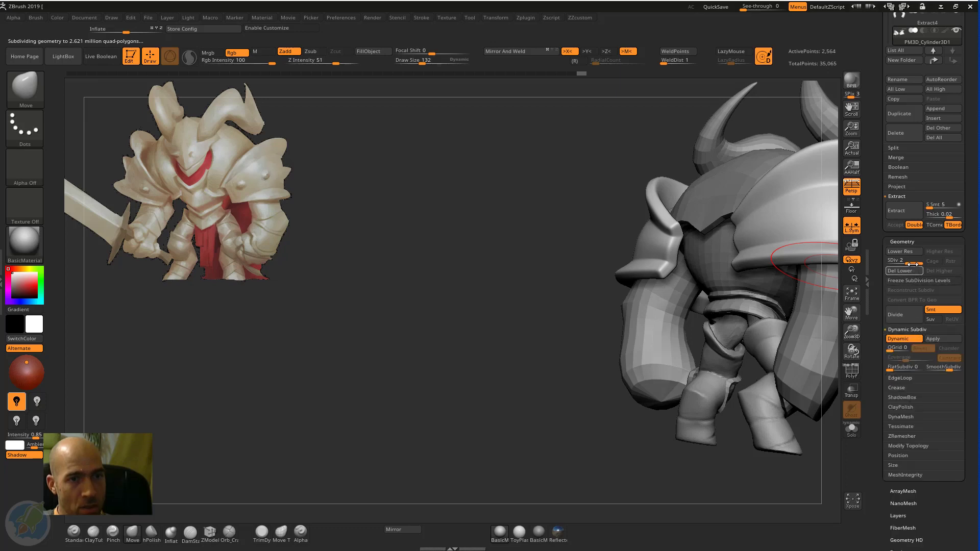
pyautogui.moveTo(908, 263); pyautogui.dragTo(891, 263)
pyautogui.moveTo(569, 354); pyautogui.dragTo(802, 276)
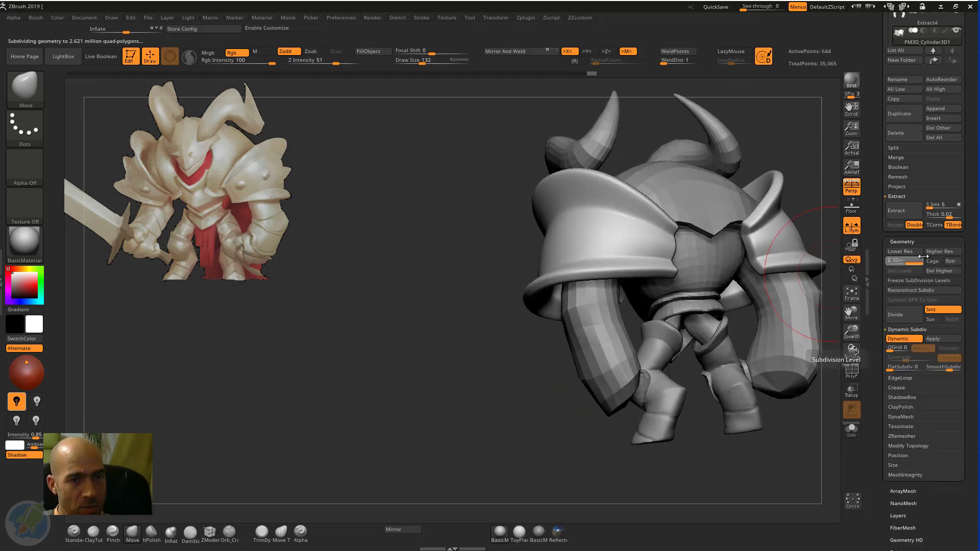
pyautogui.press('d')
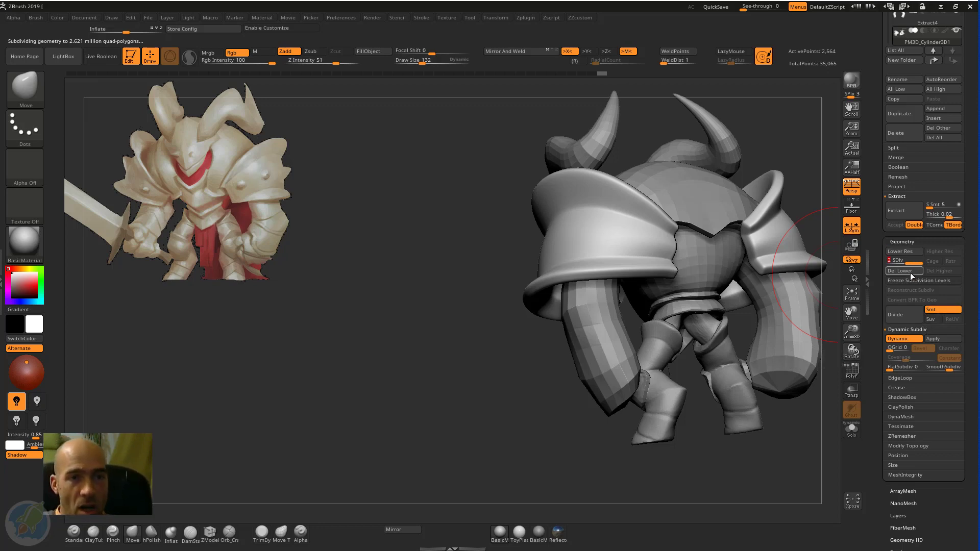
pyautogui.click(889, 263)
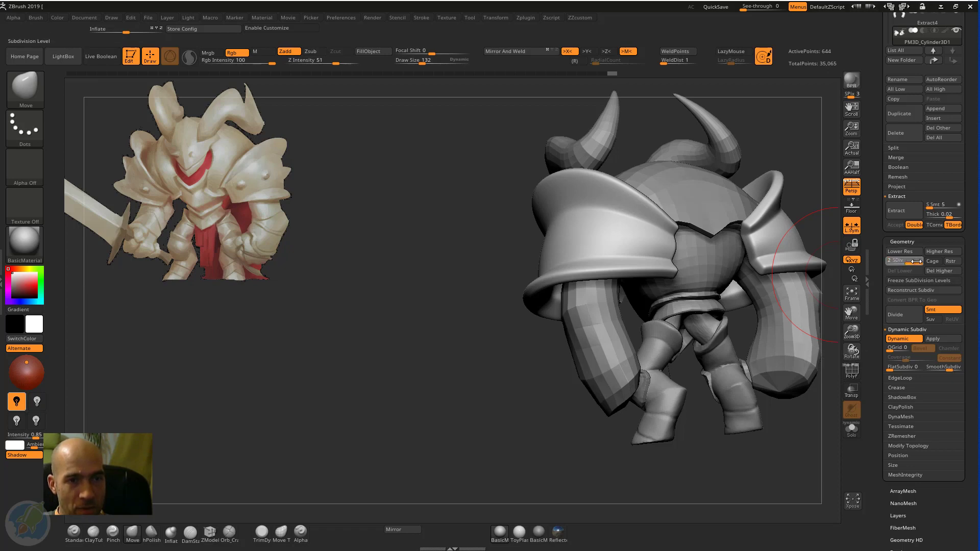
pyautogui.click(915, 263)
pyautogui.click(889, 264)
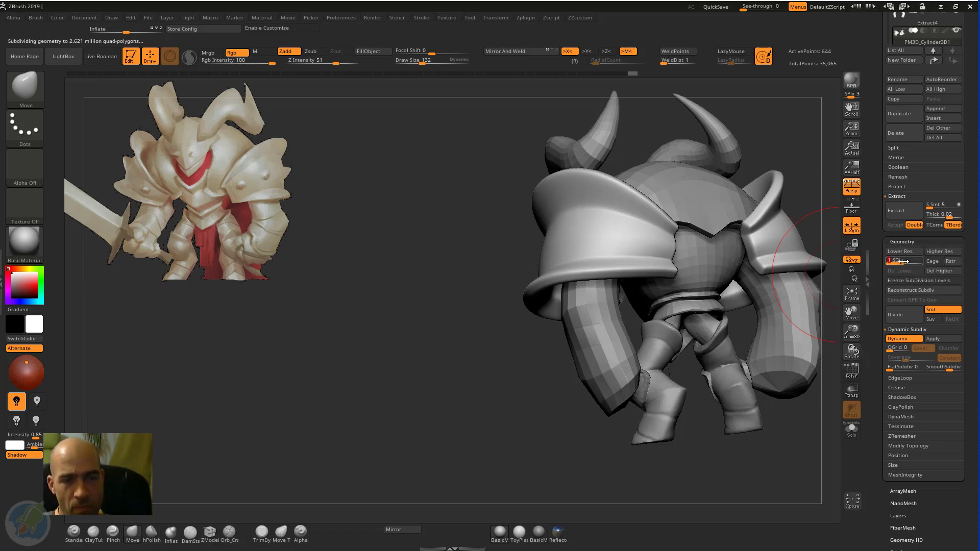
pyautogui.click(940, 270)
# Step: Examine the shoulder armour's shape and smoothness from the back, sides and front
pyautogui.moveTo(474, 406); pyautogui.dragTo(526, 388)
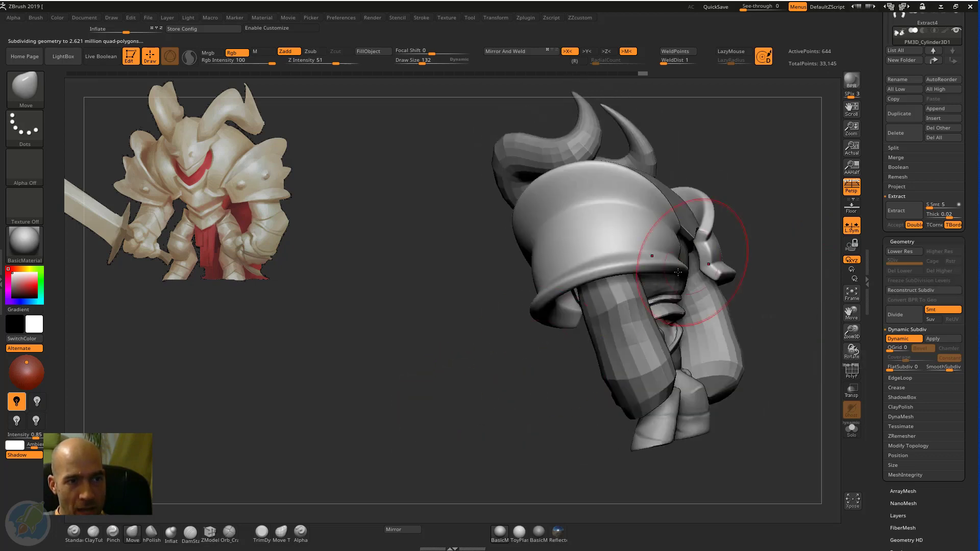
pyautogui.moveTo(781, 206); pyautogui.dragTo(740, 230)
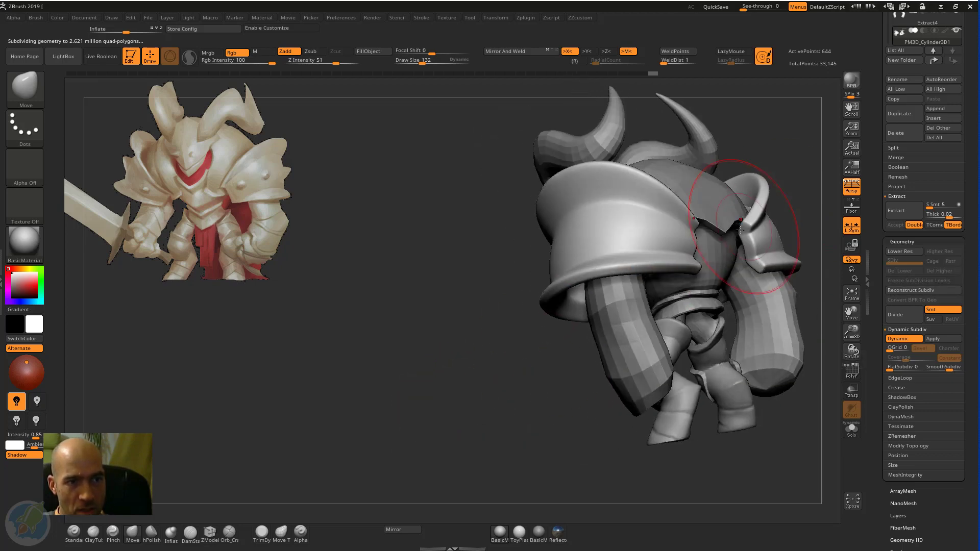
pyautogui.moveTo(821, 250); pyautogui.dragTo(715, 224)
pyautogui.moveTo(791, 334); pyautogui.dragTo(713, 411)
pyautogui.moveTo(782, 389); pyautogui.dragTo(492, 212)
pyautogui.moveTo(618, 209); pyautogui.dragTo(614, 207)
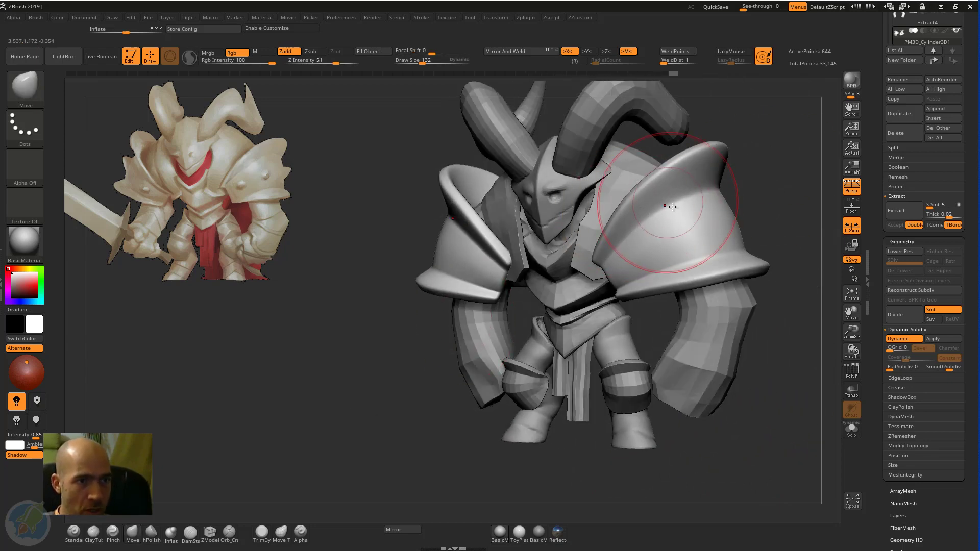
pyautogui.keyDown('alt'); pyautogui.moveTo(767, 173); pyautogui.dragTo(760, 230); pyautogui.keyUp('alt')
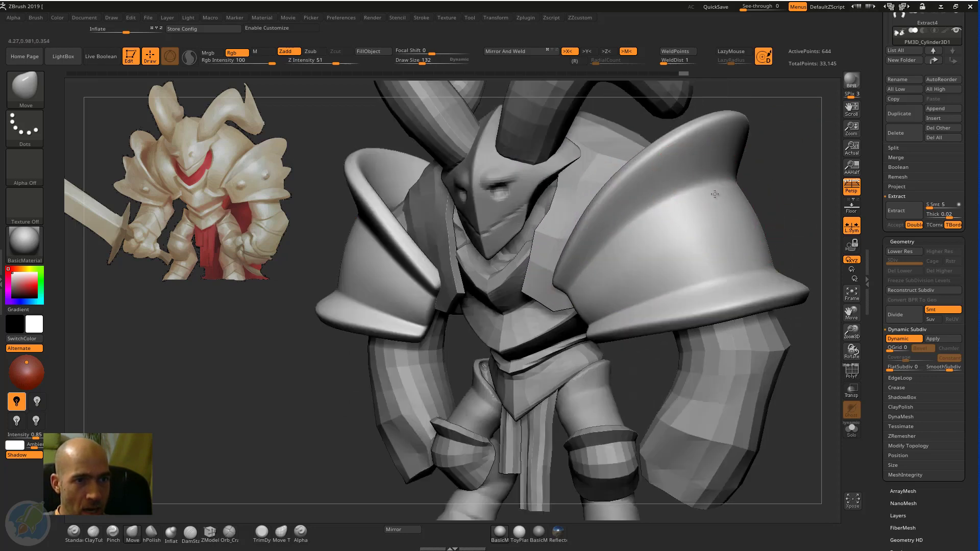
pyautogui.moveTo(766, 188); pyautogui.dragTo(695, 208)
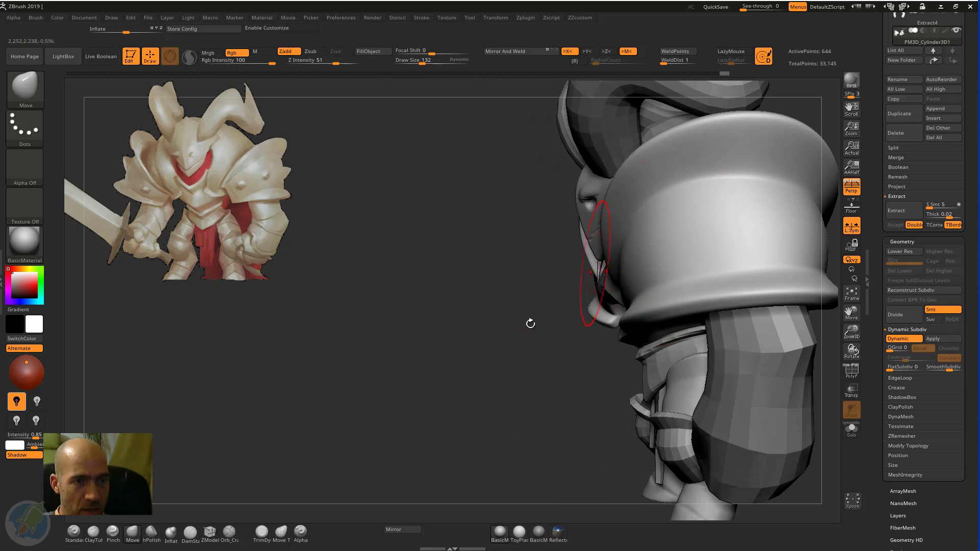
pyautogui.moveTo(529, 322); pyautogui.dragTo(792, 182)
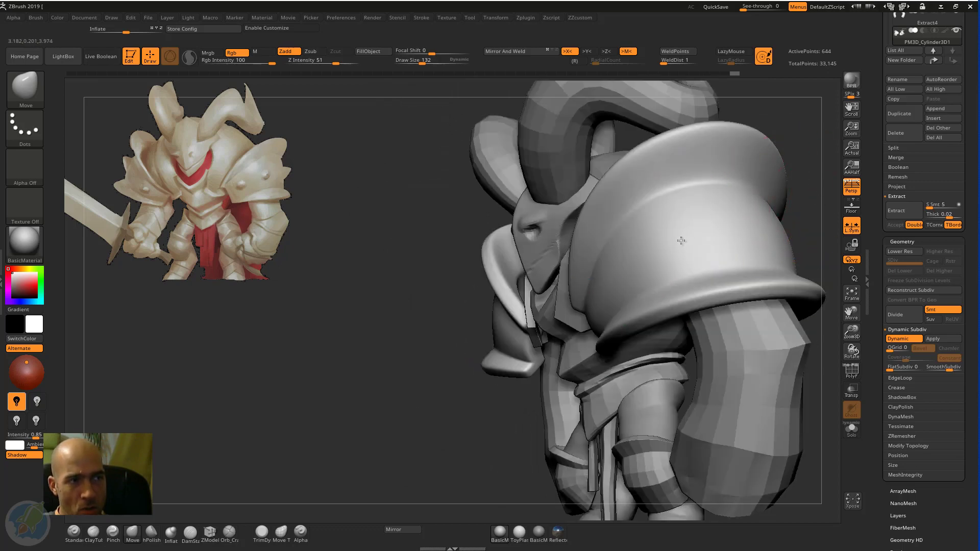
pyautogui.moveTo(681, 240); pyautogui.dragTo(629, 255, button='right')
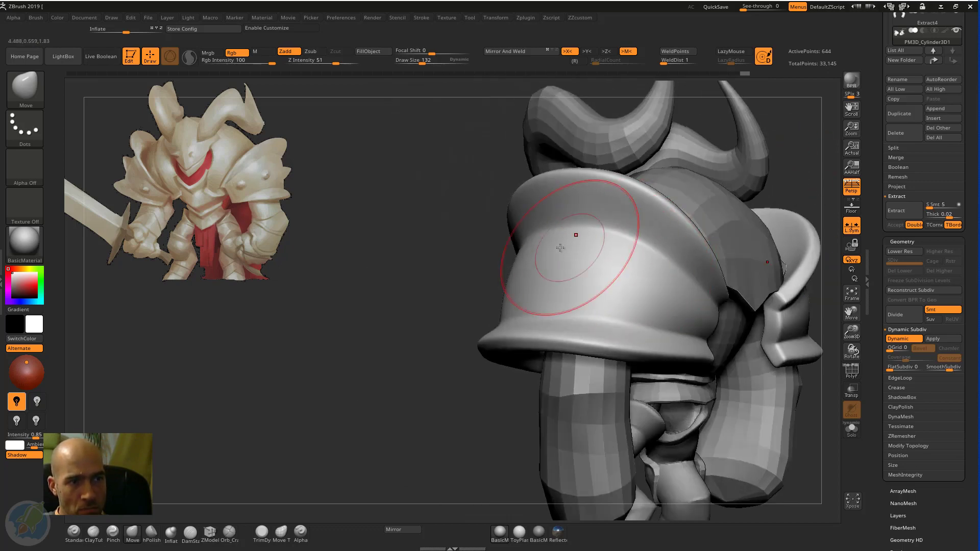
pyautogui.moveTo(383, 263); pyautogui.dragTo(651, 225, button='right')
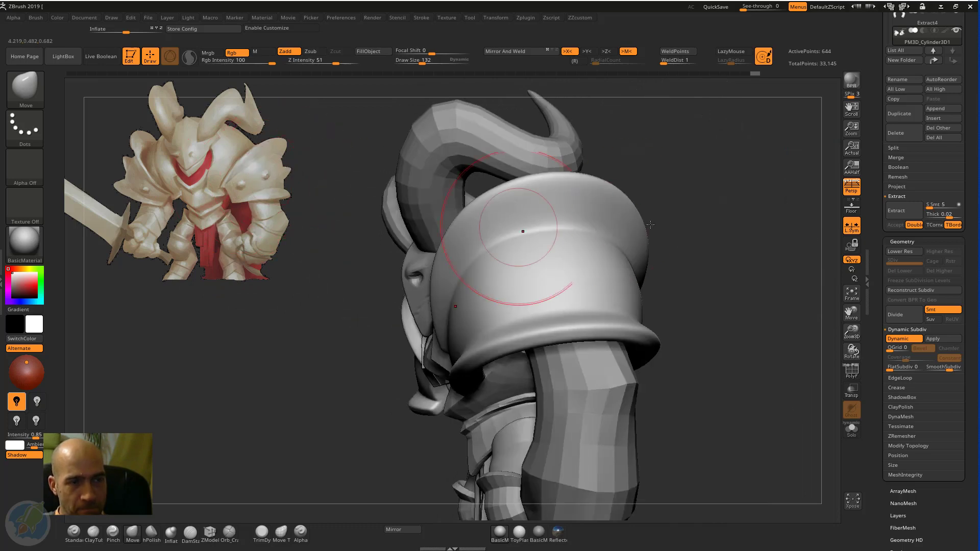
pyautogui.moveTo(727, 250); pyautogui.dragTo(773, 265, button='right')
pyautogui.keyDown('alt'); pyautogui.moveTo(609, 475); pyautogui.dragTo(772, 337, button='right'); pyautogui.keyUp('alt')
# Step: Select the arms and isolate them in Solo view
pyautogui.keyDown('alt'); pyautogui.click(609, 329); pyautogui.keyUp('alt')
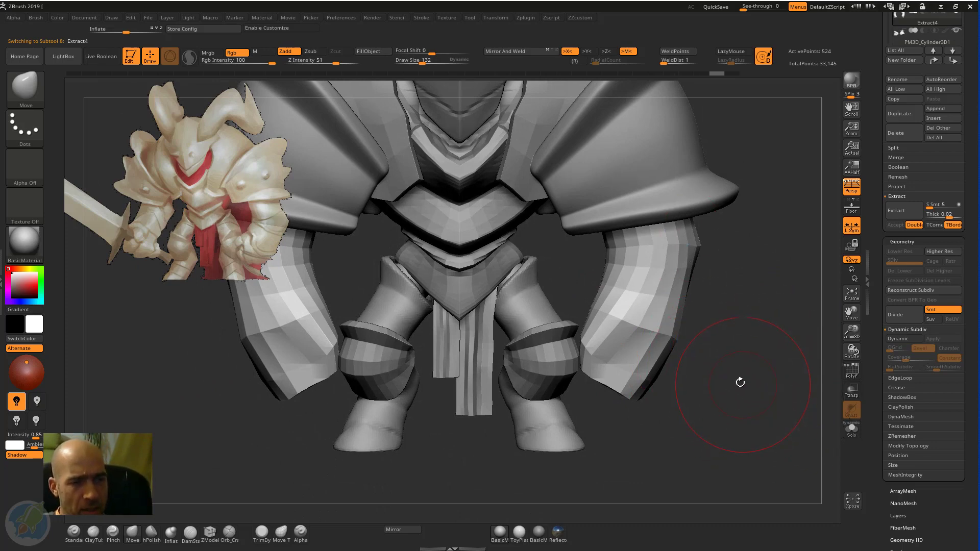
pyautogui.moveTo(741, 382); pyautogui.dragTo(845, 443, button='right')
pyautogui.click(851, 430)
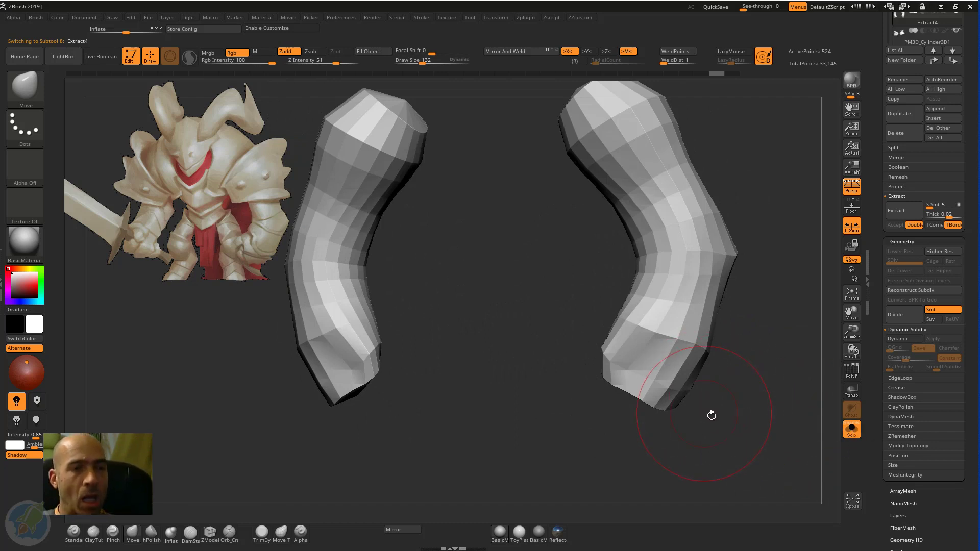
# Step: Set the DynaMesh resolution to 45 and remesh the arms with DynaMesh
pyautogui.moveTo(750, 393)
pyautogui.mouseDown()
pyautogui.moveTo(745, 352)
pyautogui.moveTo(764, 341)
pyautogui.moveTo(746, 335)
pyautogui.moveTo(769, 268)
pyautogui.moveTo(735, 331)
pyautogui.mouseUp()
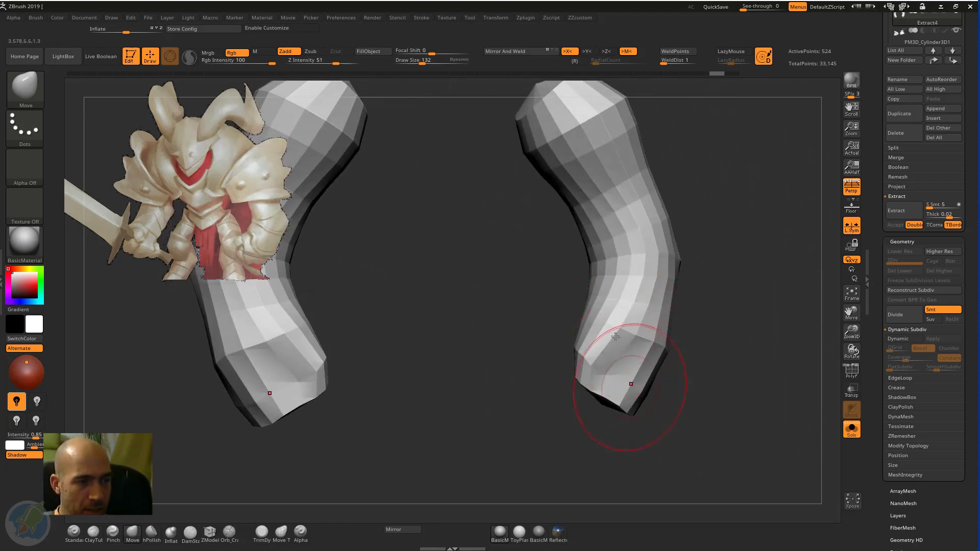
pyautogui.hotkey('ctrl', 'shift', 'space')
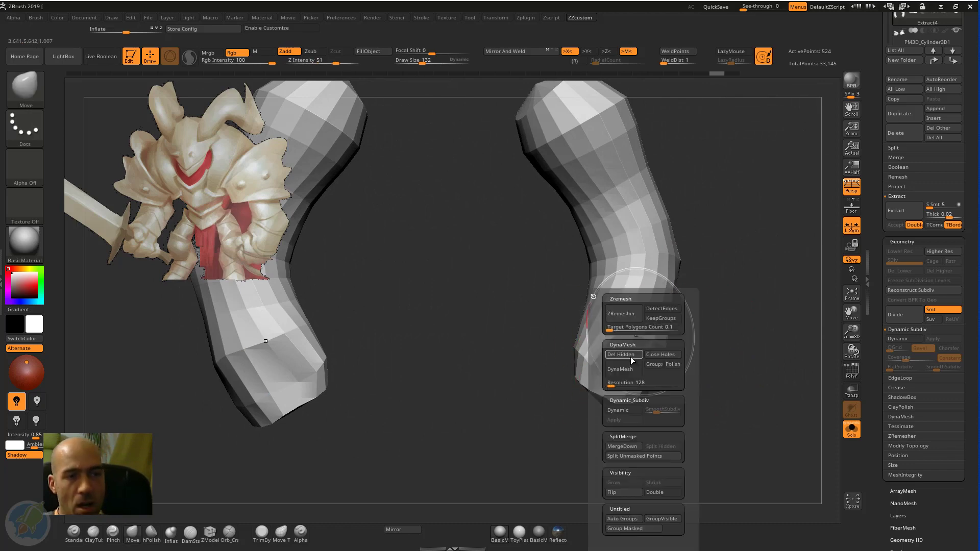
pyautogui.moveTo(755, 295); pyautogui.dragTo(736, 335)
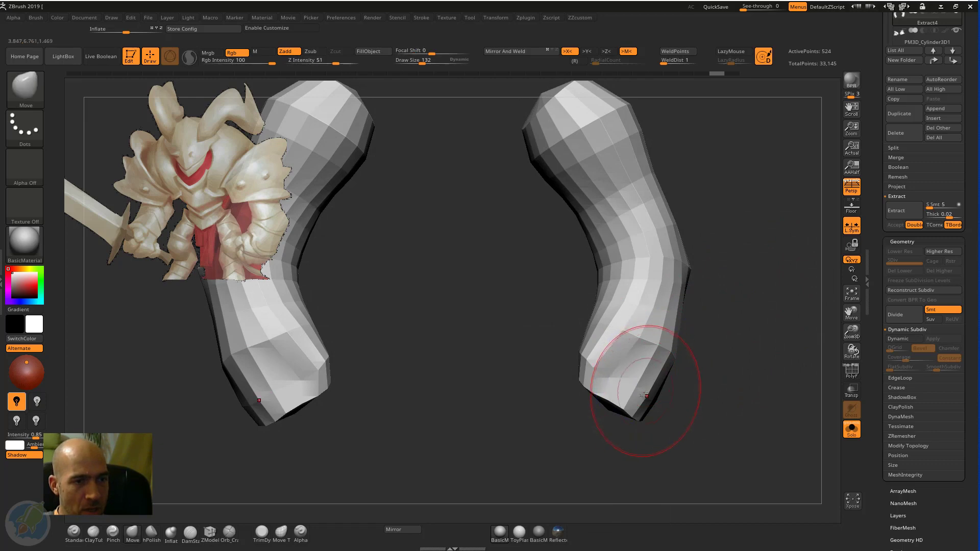
pyautogui.hotkey('ctrl', 'shift', 'space')
pyautogui.moveTo(639, 388); pyautogui.dragTo(613, 393)
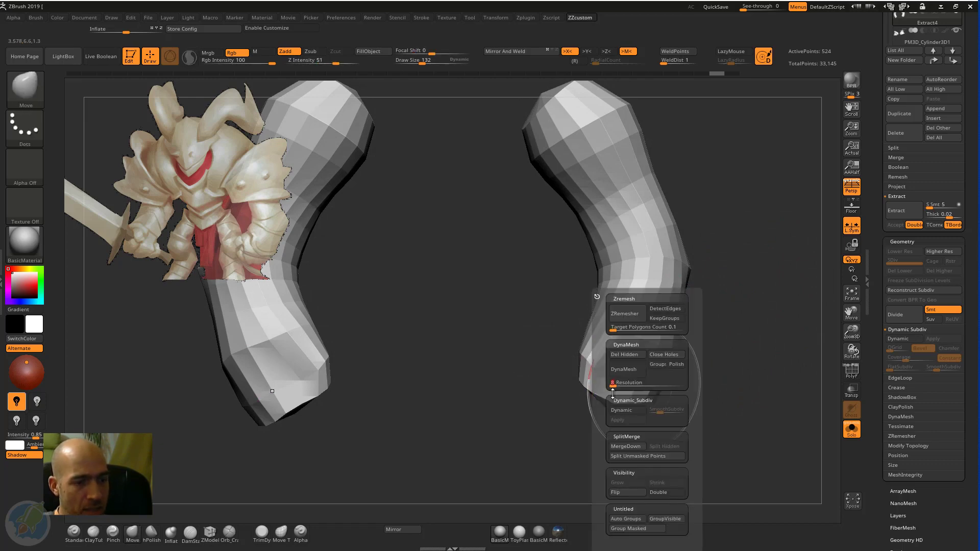
pyautogui.write('45')
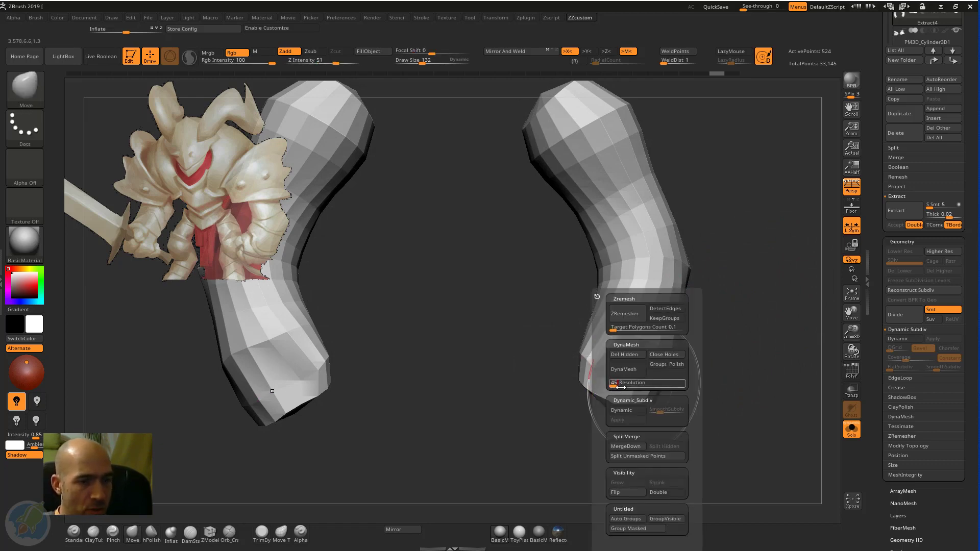
pyautogui.click(624, 372)
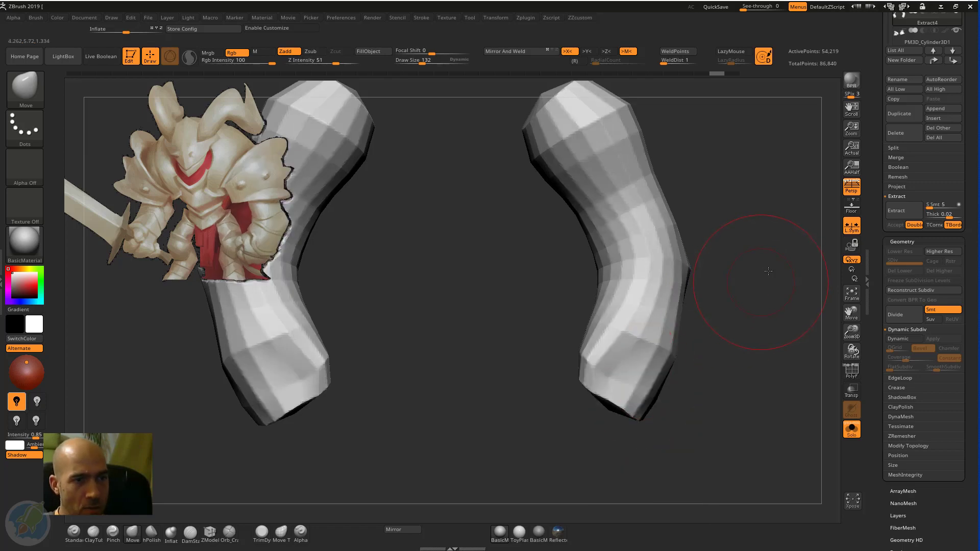
# Step: Examine both remeshed arms from the front and check the Spotlight controls of the reference image
pyautogui.moveTo(807, 277); pyautogui.dragTo(834, 280)
pyautogui.keyDown('shift'); pyautogui.moveTo(614, 321); pyautogui.dragTo(571, 137); pyautogui.keyUp('shift')
pyautogui.keyDown('alt'); pyautogui.moveTo(674, 223); pyautogui.dragTo(613, 169); pyautogui.keyUp('alt')
pyautogui.moveTo(526, 351)
pyautogui.mouseDown()
pyautogui.moveTo(544, 352)
pyautogui.moveTo(536, 339)
pyautogui.mouseUp()
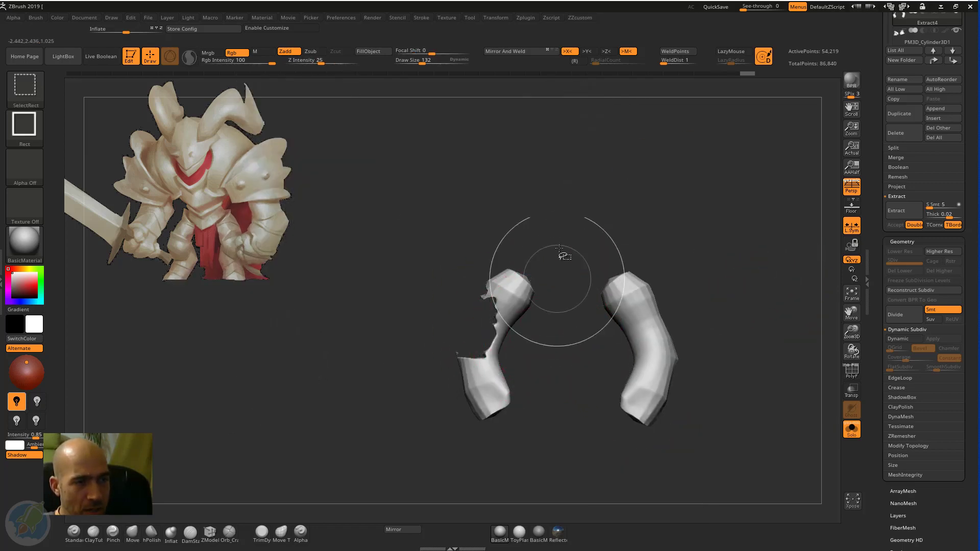
pyautogui.moveTo(541, 383)
pyautogui.keyDown('alt'); pyautogui.mouseDown()
pyautogui.moveTo(547, 339)
pyautogui.moveTo(505, 290)
pyautogui.mouseUp(); pyautogui.keyUp('alt')
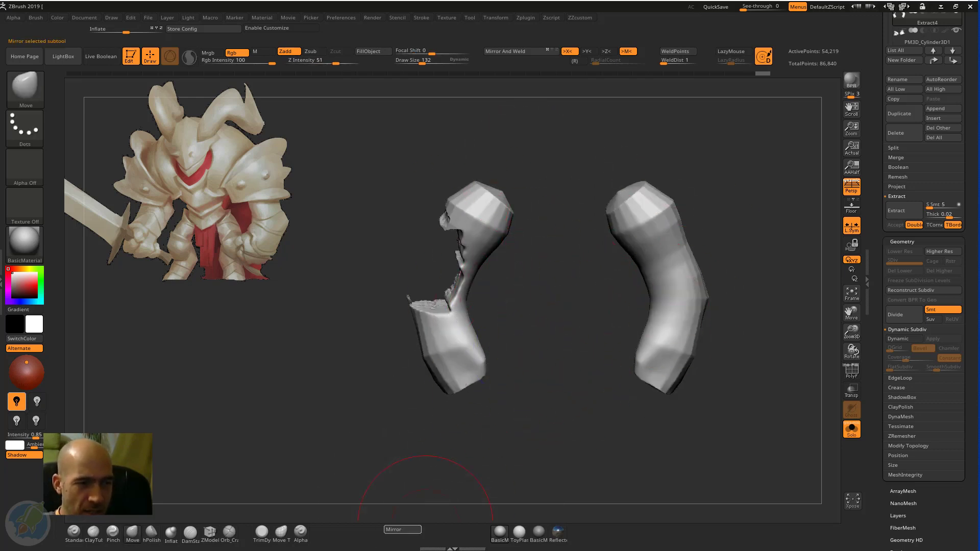
pyautogui.hotkey('shift', 'z')
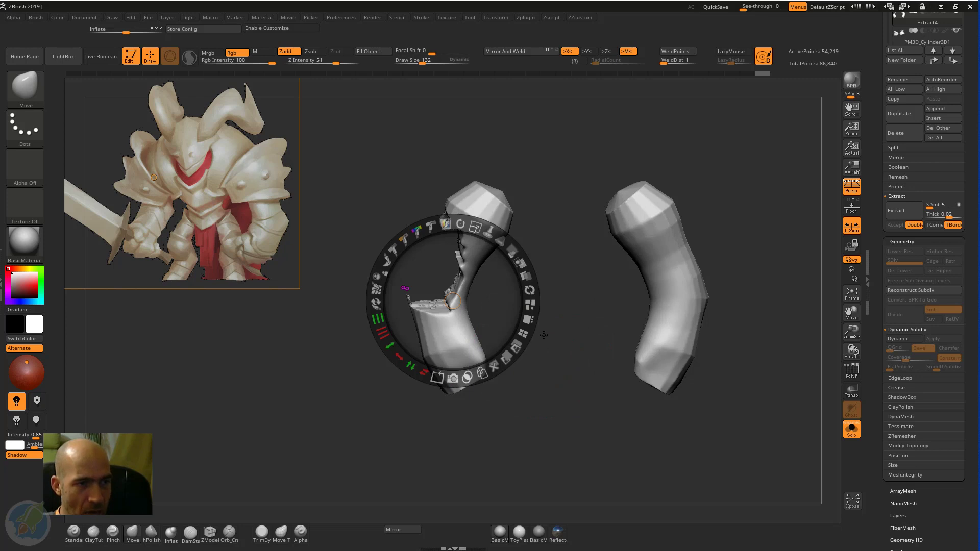
pyautogui.press('z')
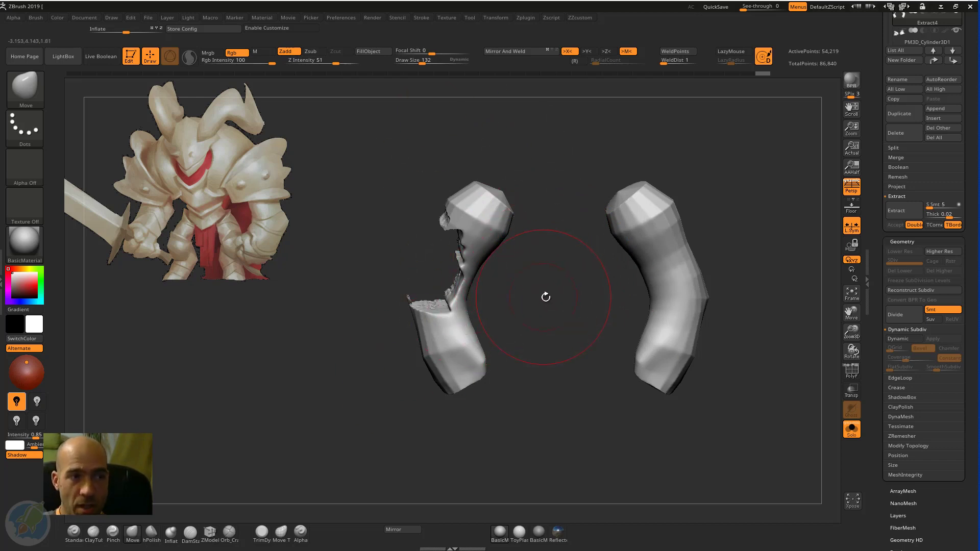
pyautogui.moveTo(540, 304); pyautogui.dragTo(551, 261)
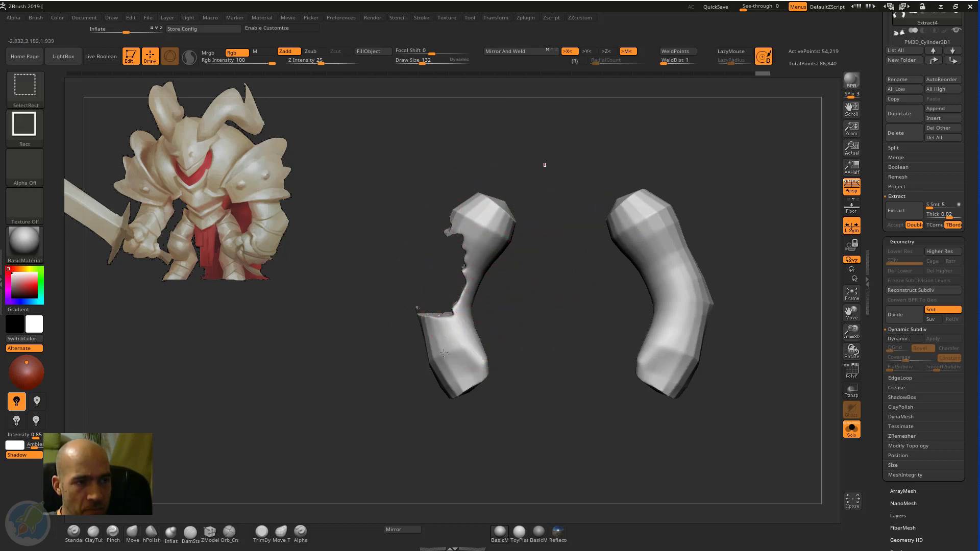
pyautogui.moveTo(545, 163)
pyautogui.keyDown('ctrl'); pyautogui.keyDown('shift'); pyautogui.mouseDown()
pyautogui.moveTo(384, 486)
pyautogui.moveTo(386, 475)
pyautogui.mouseUp(); pyautogui.keyUp('shift'); pyautogui.keyUp('ctrl')
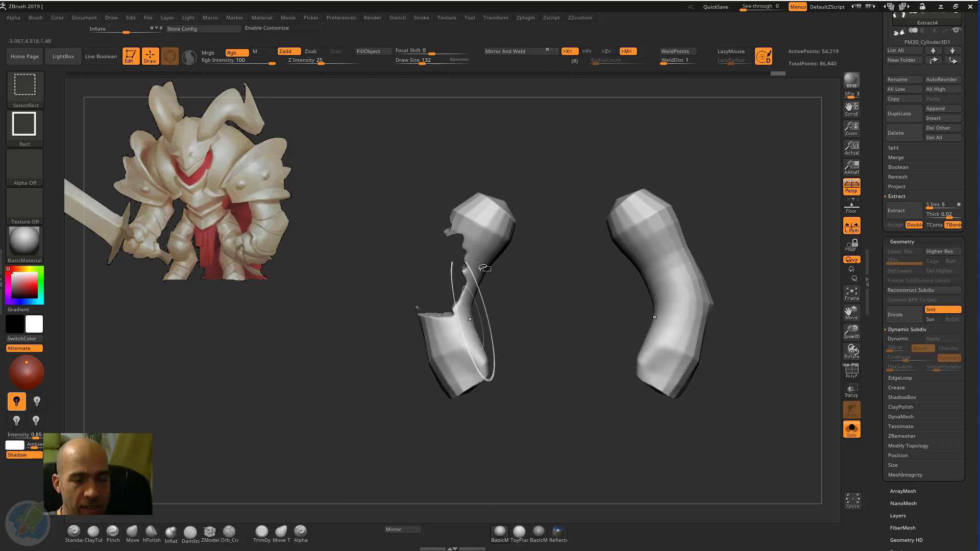
pyautogui.keyDown('ctrl'); pyautogui.keyDown('alt'); pyautogui.keyDown('shift'); pyautogui.moveTo(487, 189); pyautogui.dragTo(394, 448); pyautogui.keyUp('shift'); pyautogui.keyUp('alt'); pyautogui.keyUp('ctrl')
pyautogui.keyDown('ctrl'); pyautogui.keyDown('shift'); pyautogui.click(453, 337); pyautogui.keyUp('shift'); pyautogui.keyUp('ctrl')
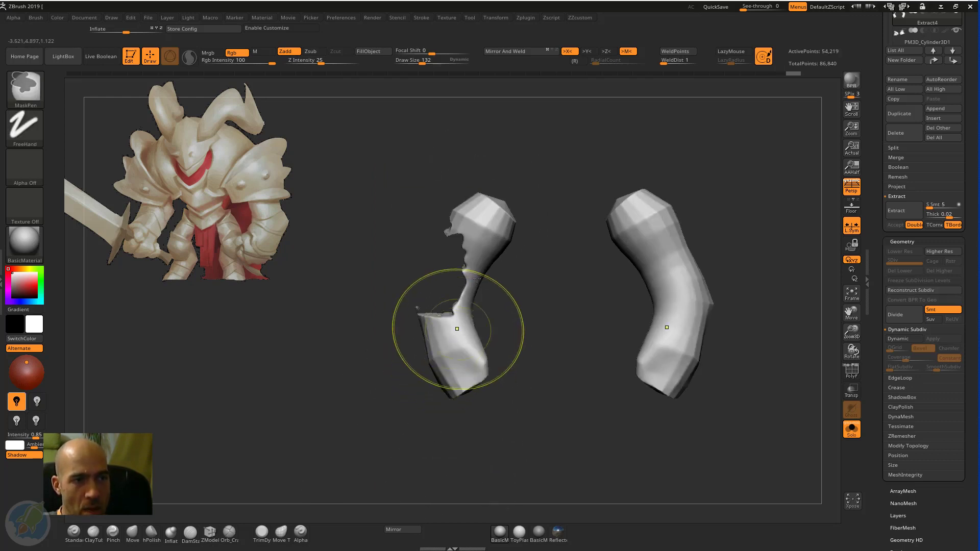
# Step: Hide the damaged arm with symmetry off, delete the hidden geometry, and turn symmetry back on
pyautogui.press('x')
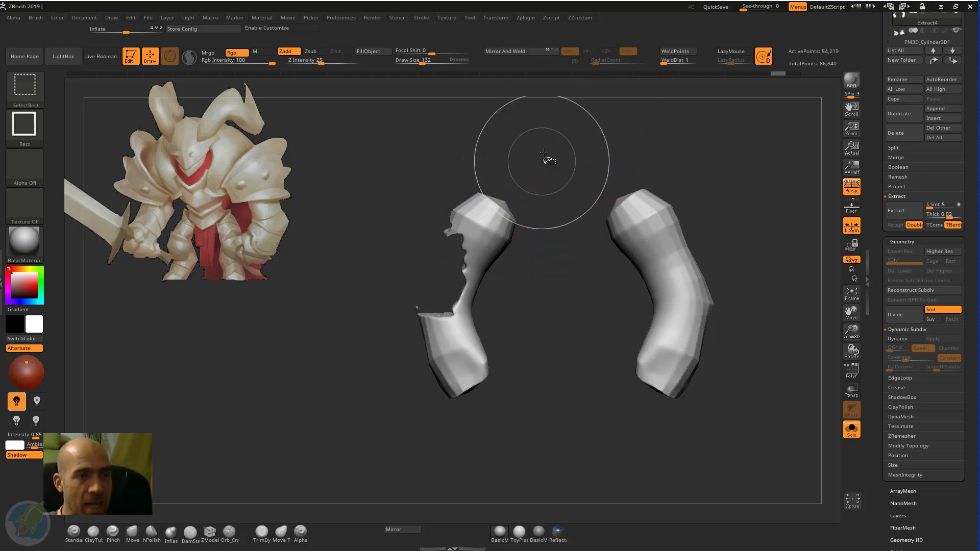
pyautogui.keyDown('ctrl'); pyautogui.keyDown('alt'); pyautogui.keyDown('shift'); pyautogui.moveTo(541, 159); pyautogui.dragTo(405, 434); pyautogui.keyUp('shift'); pyautogui.keyUp('alt'); pyautogui.keyUp('ctrl')
pyautogui.moveTo(509, 345); pyautogui.dragTo(511, 350)
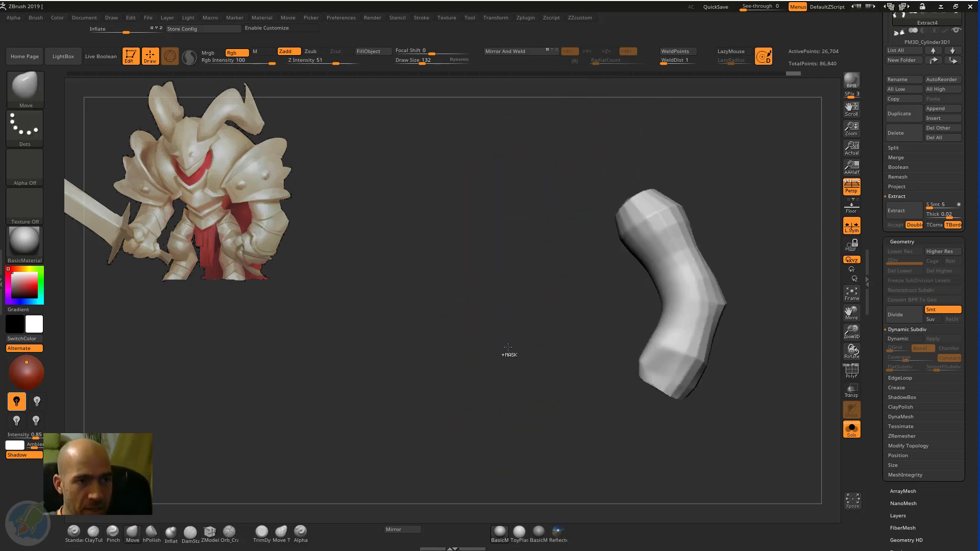
pyautogui.press('z')
pyautogui.click(488, 356)
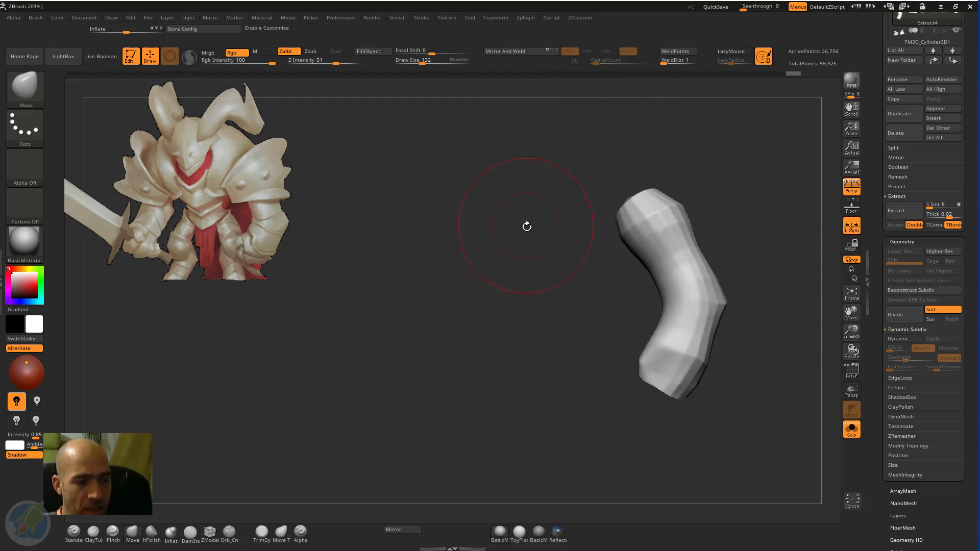
pyautogui.press('x')
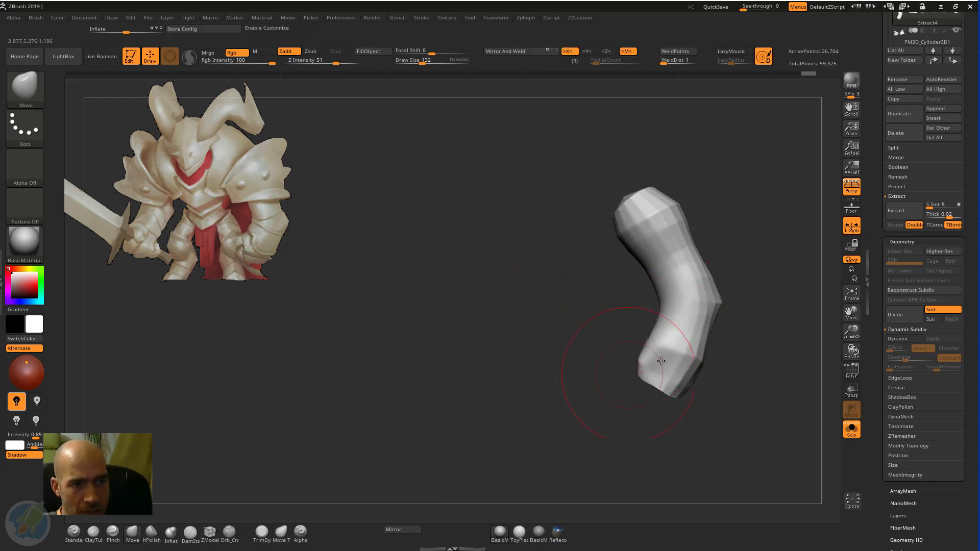
# Step: Examine the remaining arm's shape from several angles, using the floor grid as a temporary orientation aid
pyautogui.keyDown('alt'); pyautogui.moveTo(515, 347); pyautogui.dragTo(522, 368); pyautogui.keyUp('alt')
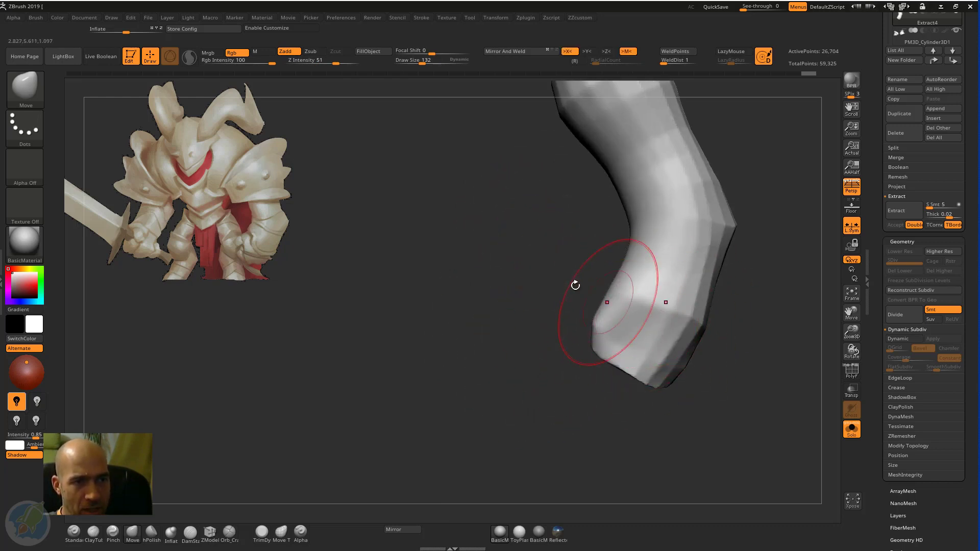
pyautogui.moveTo(562, 284); pyautogui.dragTo(827, 193)
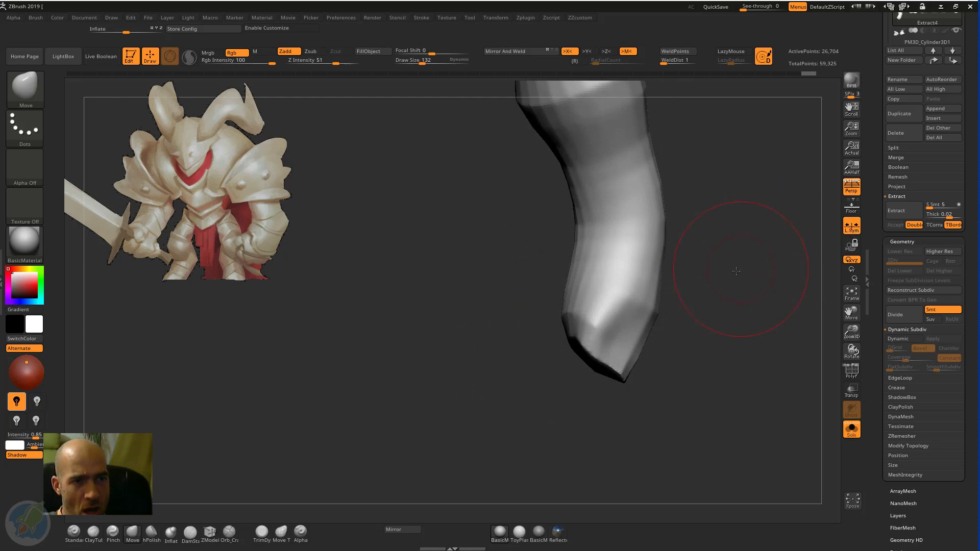
pyautogui.moveTo(735, 271); pyautogui.dragTo(743, 264)
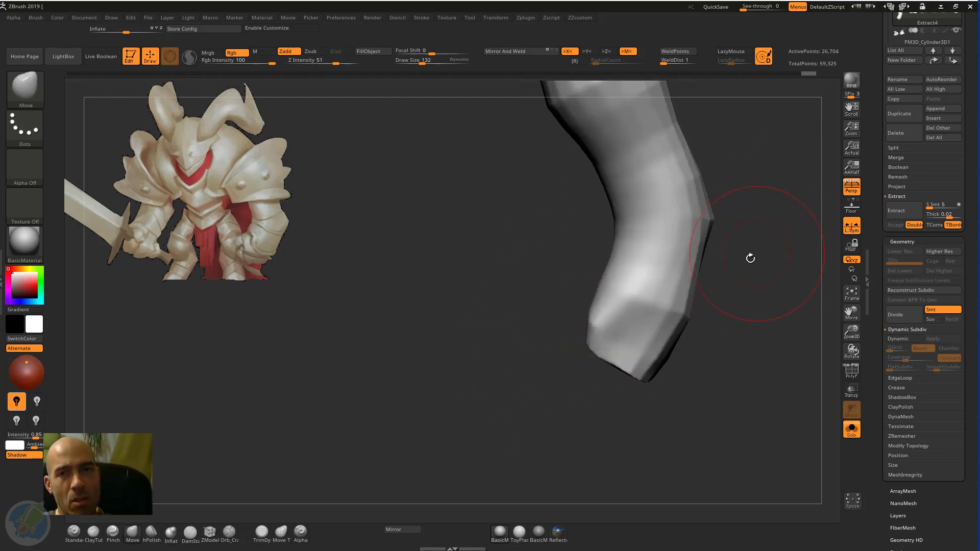
pyautogui.moveTo(745, 311); pyautogui.dragTo(827, 194)
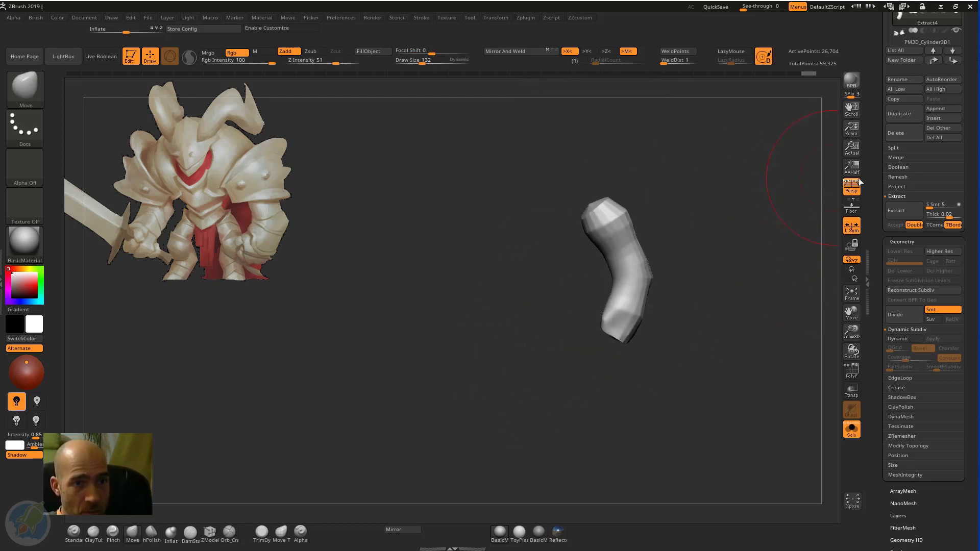
pyautogui.click(852, 206)
pyautogui.moveTo(755, 306); pyautogui.dragTo(690, 404)
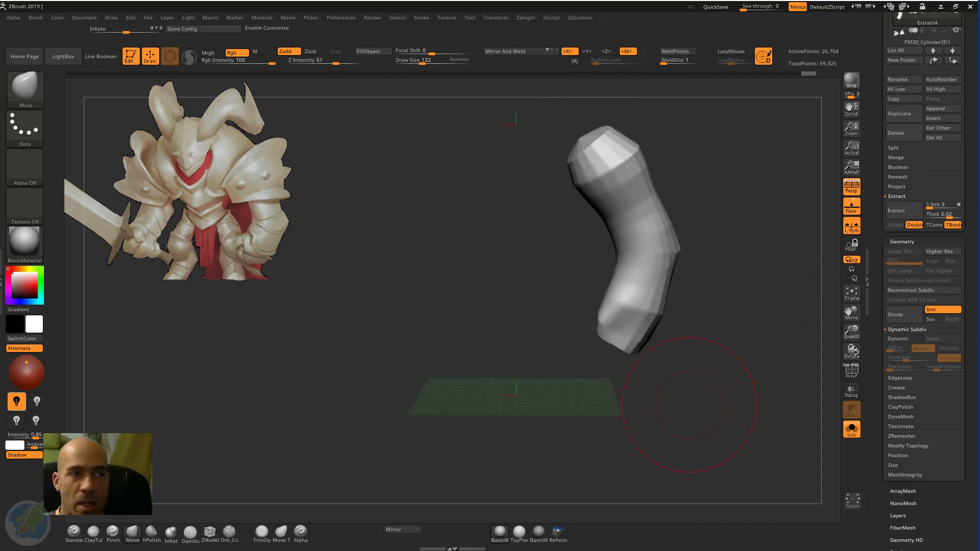
pyautogui.moveTo(577, 221); pyautogui.dragTo(548, 145)
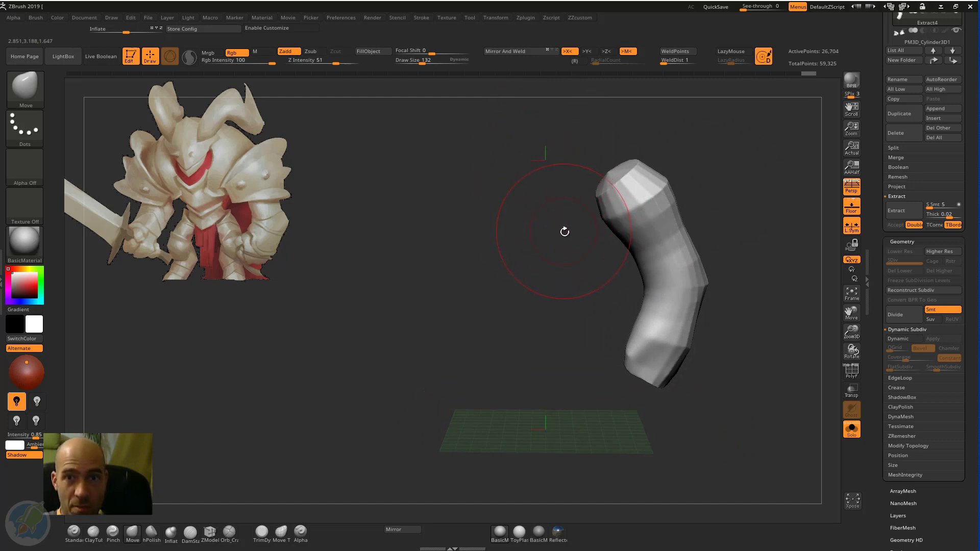
pyautogui.moveTo(562, 239); pyautogui.dragTo(536, 243)
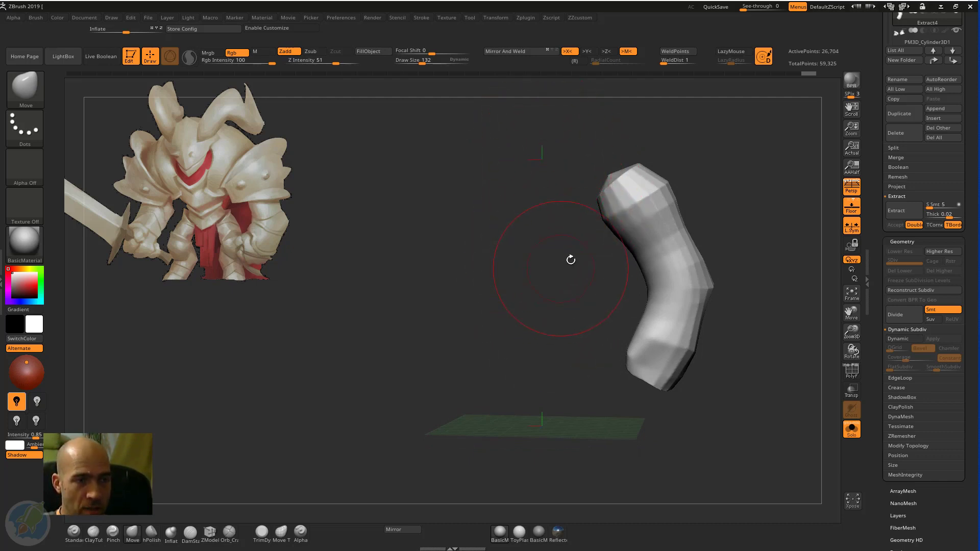
pyautogui.moveTo(571, 260); pyautogui.dragTo(822, 231)
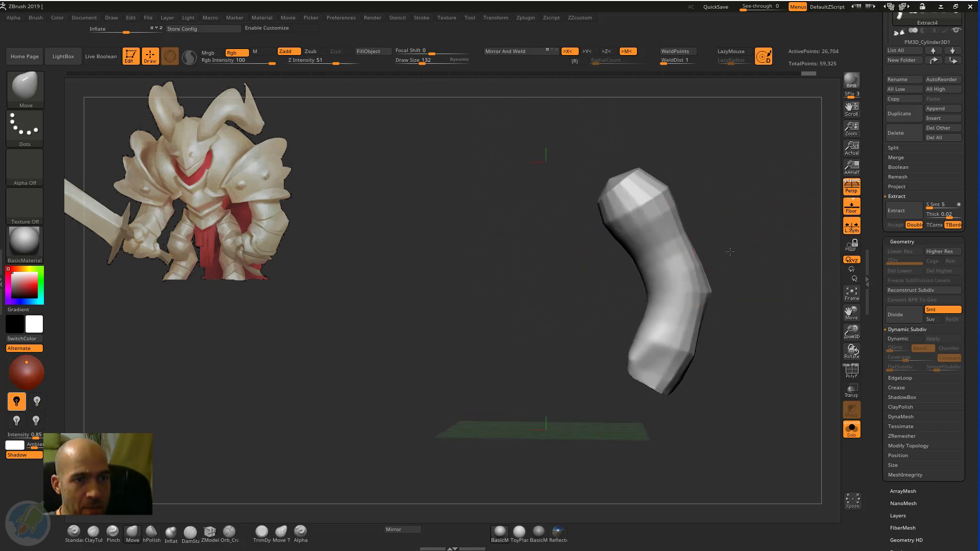
pyautogui.moveTo(716, 234); pyautogui.dragTo(658, 134)
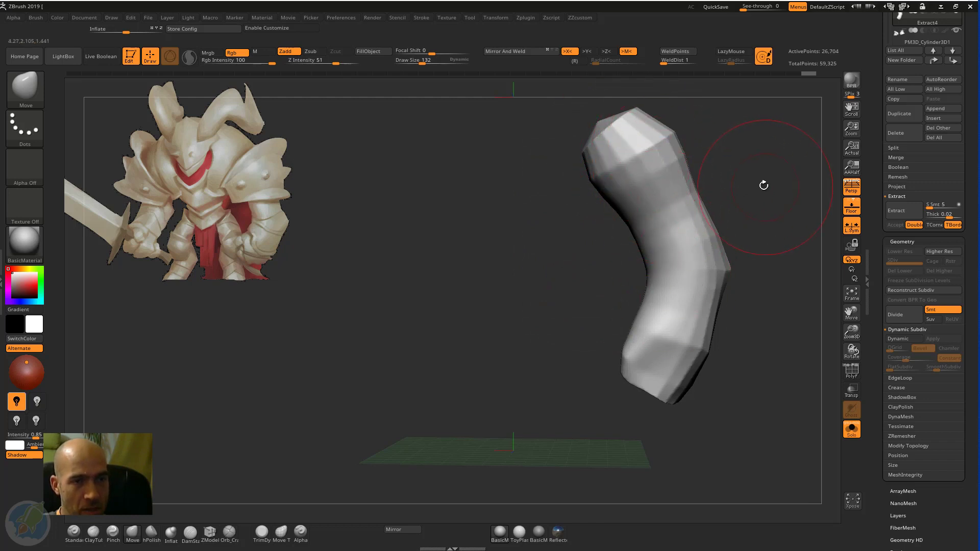
pyautogui.moveTo(764, 186); pyautogui.dragTo(825, 210)
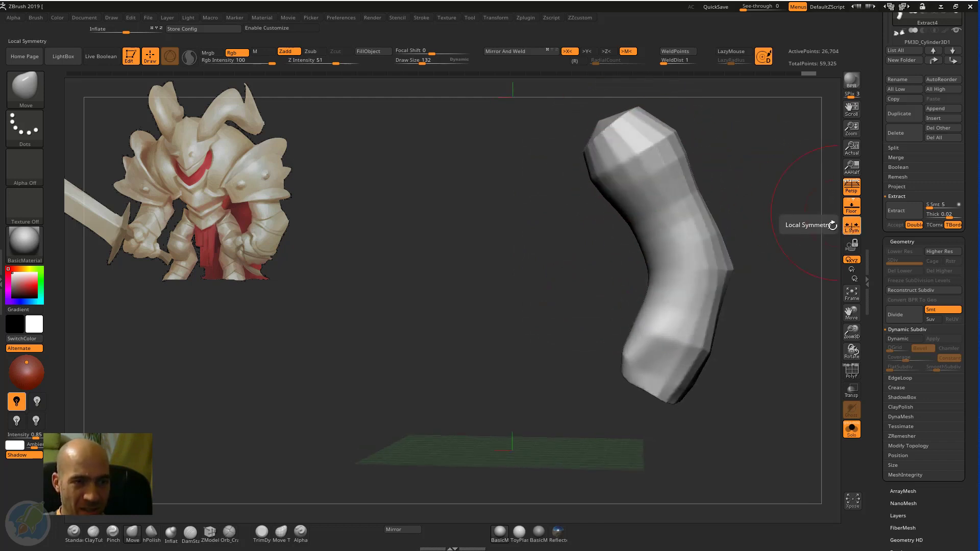
pyautogui.click(853, 208)
# Step: Build up the mass of the hand at the lower end of the arm with the ClayTubes brush, with symmetry off
pyautogui.moveTo(749, 227)
pyautogui.keyDown('alt'); pyautogui.mouseDown()
pyautogui.moveTo(706, 181)
pyautogui.moveTo(733, 302)
pyautogui.moveTo(717, 291)
pyautogui.moveTo(616, 291)
pyautogui.mouseUp(); pyautogui.keyUp('alt')
pyautogui.press('b')
pyautogui.press('c')
pyautogui.press('t')
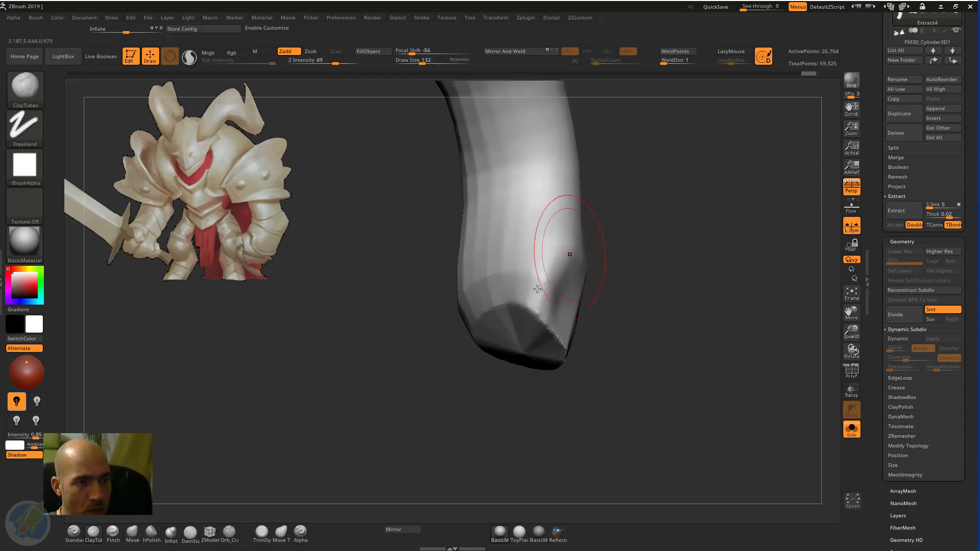
pyautogui.moveTo(537, 289)
pyautogui.mouseDown()
pyautogui.moveTo(540, 267)
pyautogui.moveTo(501, 273)
pyautogui.moveTo(560, 243)
pyautogui.moveTo(554, 268)
pyautogui.mouseUp()
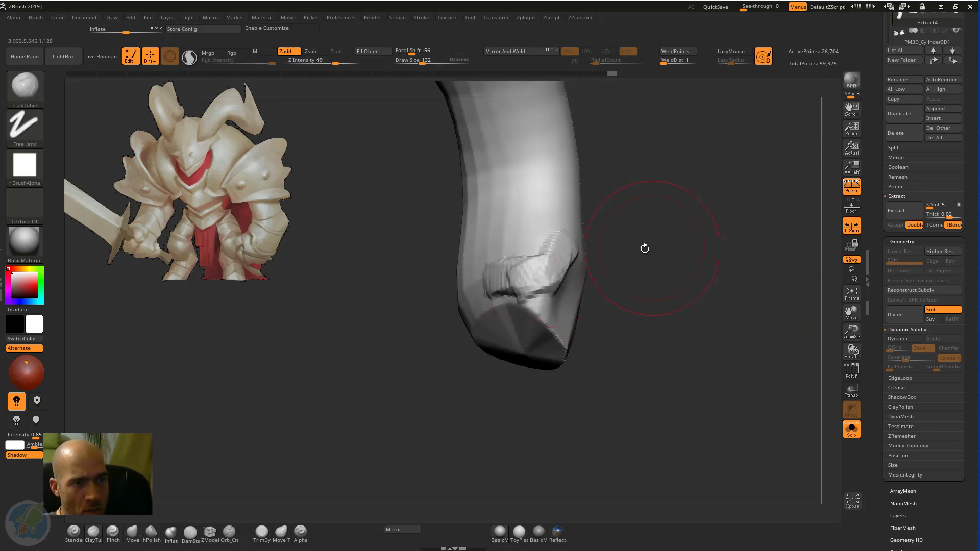
pyautogui.moveTo(645, 249)
pyautogui.mouseDown()
pyautogui.moveTo(562, 245)
pyautogui.moveTo(518, 253)
pyautogui.moveTo(505, 278)
pyautogui.moveTo(473, 274)
pyautogui.moveTo(590, 269)
pyautogui.moveTo(525, 284)
pyautogui.moveTo(556, 306)
pyautogui.moveTo(546, 270)
pyautogui.moveTo(579, 314)
pyautogui.moveTo(526, 307)
pyautogui.moveTo(513, 321)
pyautogui.moveTo(587, 291)
pyautogui.mouseUp()
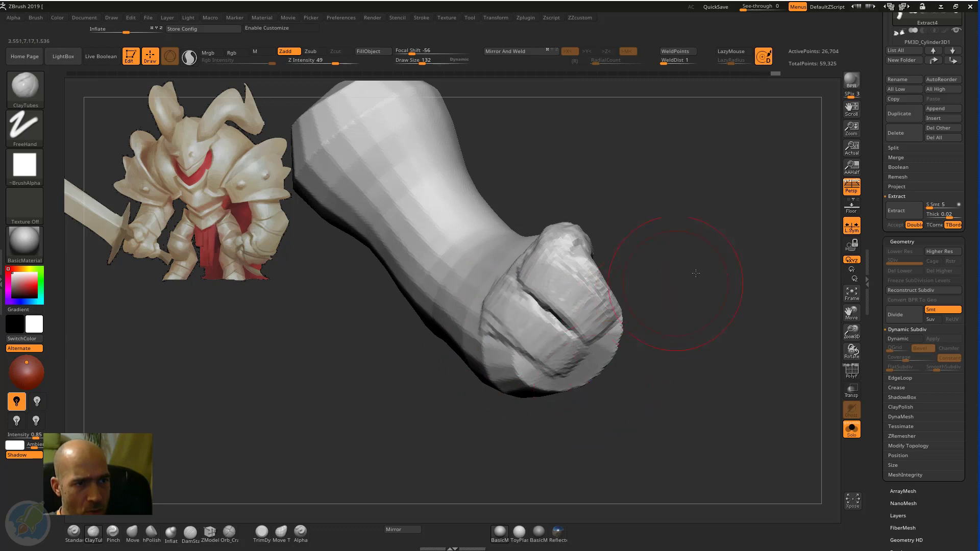
pyautogui.moveTo(696, 273)
pyautogui.mouseDown()
pyautogui.moveTo(508, 289)
pyautogui.moveTo(514, 372)
pyautogui.moveTo(510, 358)
pyautogui.moveTo(435, 401)
pyautogui.moveTo(427, 328)
pyautogui.moveTo(436, 286)
pyautogui.moveTo(411, 339)
pyautogui.moveTo(375, 288)
pyautogui.mouseUp()
# Step: Smooth the rough clay on the hand and soften the faceted surface of the forearm and upper arm
pyautogui.moveTo(432, 306)
pyautogui.keyDown('shift'); pyautogui.mouseDown()
pyautogui.moveTo(470, 357)
pyautogui.moveTo(571, 297)
pyautogui.moveTo(476, 317)
pyautogui.mouseUp(); pyautogui.keyUp('shift')
pyautogui.moveTo(656, 274); pyautogui.dragTo(455, 217)
pyautogui.moveTo(661, 221); pyautogui.dragTo(567, 211)
pyautogui.moveTo(664, 173); pyautogui.dragTo(674, 142)
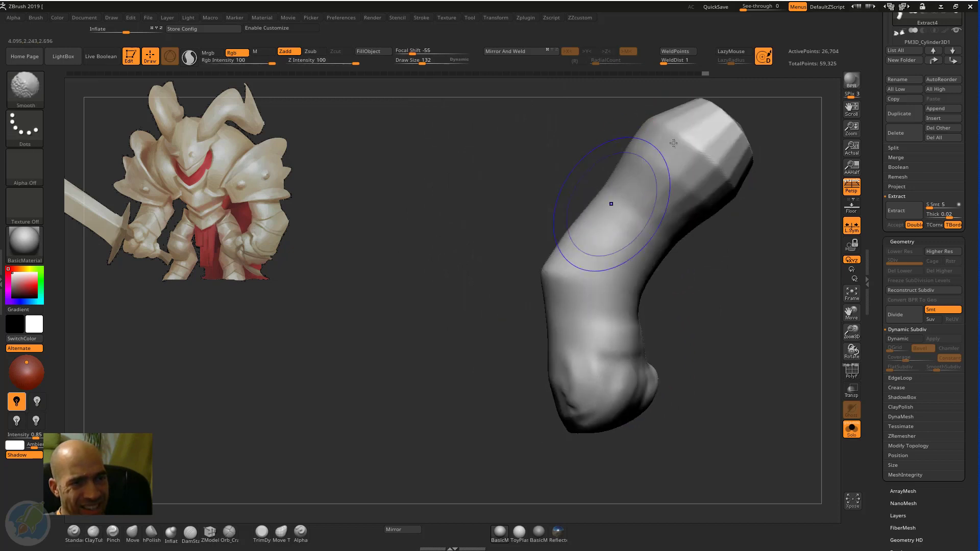
pyautogui.moveTo(689, 363)
pyautogui.mouseDown()
pyautogui.moveTo(733, 355)
pyautogui.moveTo(695, 321)
pyautogui.moveTo(685, 373)
pyautogui.mouseUp()
pyautogui.keyDown('shift'); pyautogui.moveTo(518, 271); pyautogui.dragTo(513, 311); pyautogui.keyUp('shift')
pyautogui.keyDown('shift'); pyautogui.moveTo(480, 174); pyautogui.dragTo(587, 199); pyautogui.keyUp('shift')
pyautogui.moveTo(679, 219); pyautogui.dragTo(781, 243)
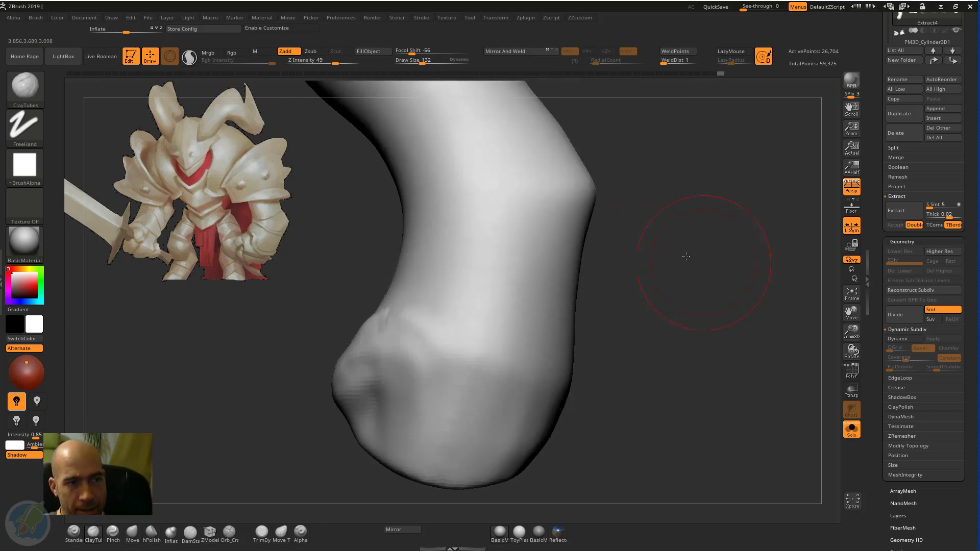
pyautogui.moveTo(685, 255)
pyautogui.keyDown('alt'); pyautogui.mouseDown()
pyautogui.moveTo(696, 269)
pyautogui.moveTo(685, 267)
pyautogui.mouseUp(); pyautogui.keyUp('alt')
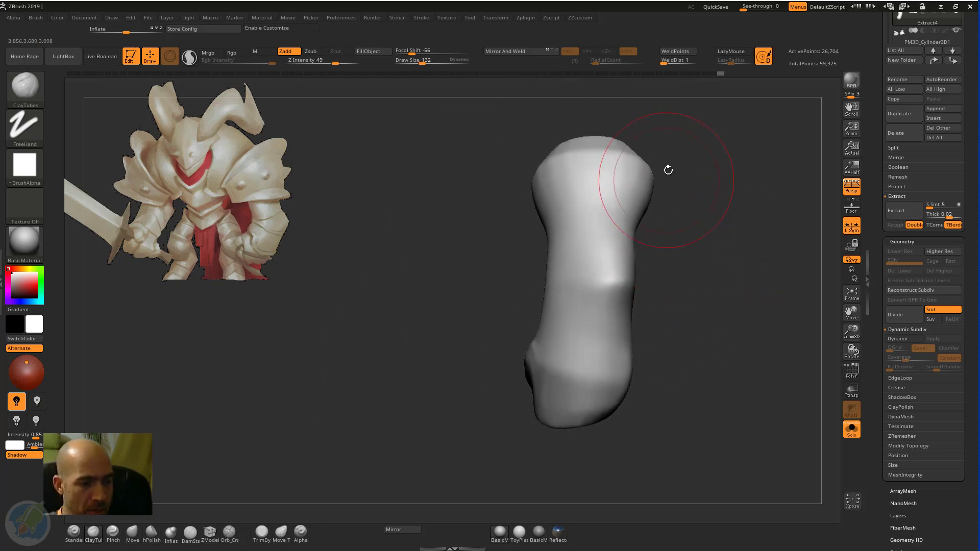
# Step: Reshape the elbow and forearm with the Move brush at draw size 80 and smooth the surface
pyautogui.press('b')
pyautogui.press('m')
pyautogui.press('v')
pyautogui.press('[')
pyautogui.press('[')
pyautogui.press('[')
pyautogui.press('[')
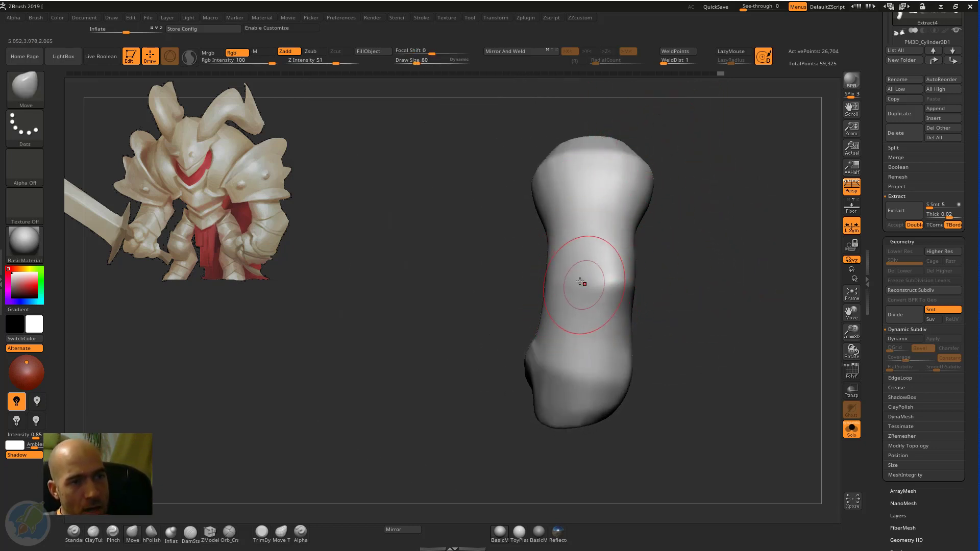
pyautogui.moveTo(584, 282); pyautogui.dragTo(587, 271)
pyautogui.moveTo(676, 271)
pyautogui.mouseDown()
pyautogui.moveTo(646, 284)
pyautogui.moveTo(729, 308)
pyautogui.moveTo(720, 305)
pyautogui.moveTo(722, 337)
pyautogui.moveTo(699, 246)
pyautogui.mouseUp()
pyautogui.keyDown('shift'); pyautogui.moveTo(588, 291); pyautogui.dragTo(603, 269); pyautogui.keyUp('shift')
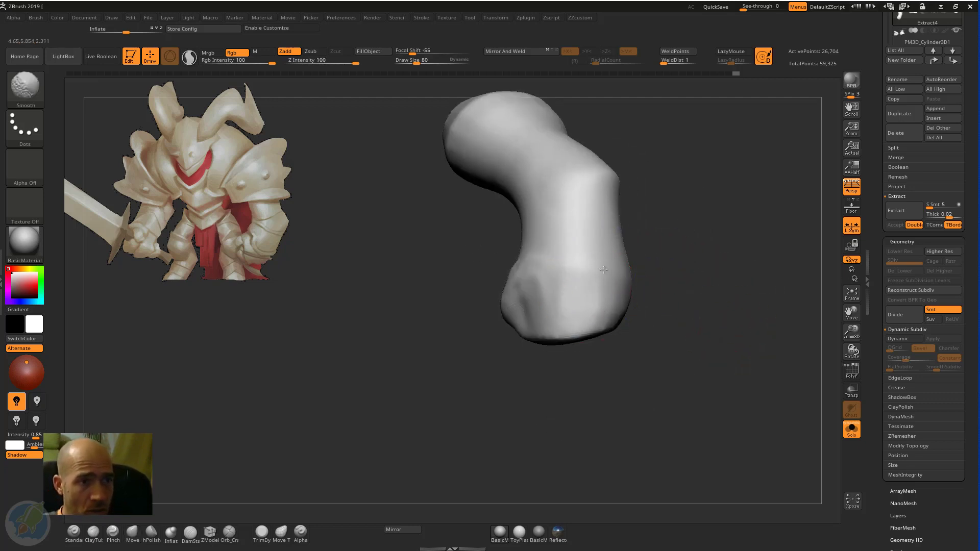
pyautogui.moveTo(700, 284)
pyautogui.mouseDown()
pyautogui.moveTo(685, 184)
pyautogui.moveTo(679, 202)
pyautogui.moveTo(648, 203)
pyautogui.moveTo(633, 245)
pyautogui.moveTo(645, 237)
pyautogui.moveTo(650, 289)
pyautogui.moveTo(646, 278)
pyautogui.moveTo(598, 301)
pyautogui.mouseUp()
# Step: Shape the hand with the Standard brush and carve into its end with DamStandard to define the fist
pyautogui.press('b')
pyautogui.press('s')
pyautogui.press('t')
pyautogui.moveTo(700, 267)
pyautogui.mouseDown()
pyautogui.moveTo(711, 233)
pyautogui.moveTo(687, 245)
pyautogui.moveTo(692, 209)
pyautogui.moveTo(676, 187)
pyautogui.moveTo(613, 224)
pyautogui.mouseUp()
pyautogui.press('b')
pyautogui.press('d')
pyautogui.press('s')
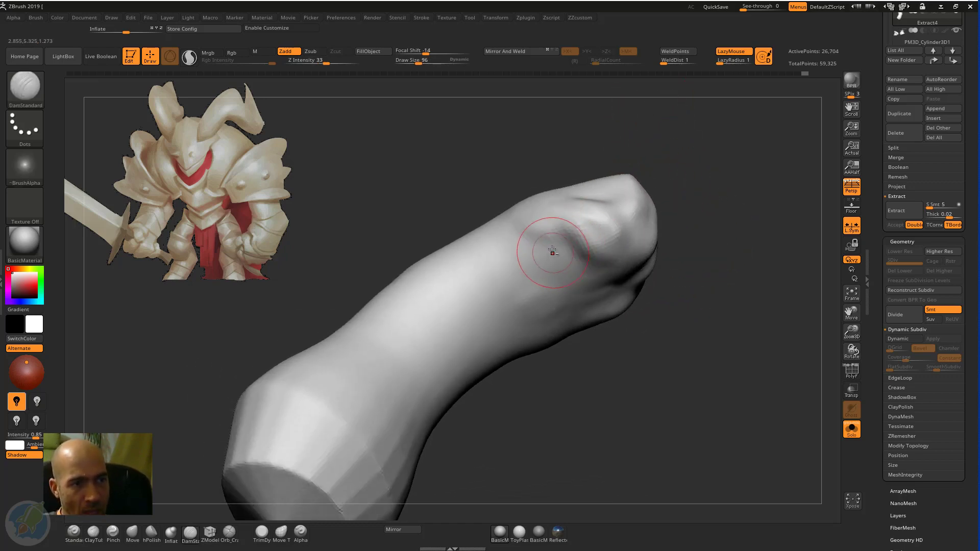
pyautogui.moveTo(717, 225)
pyautogui.mouseDown()
pyautogui.moveTo(729, 232)
pyautogui.moveTo(661, 291)
pyautogui.mouseUp()
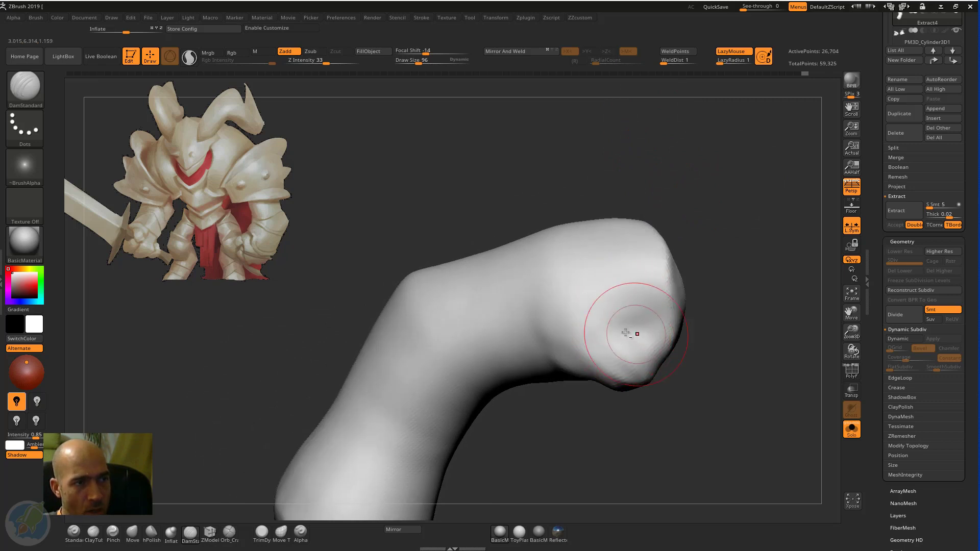
pyautogui.moveTo(626, 333)
pyautogui.mouseDown()
pyautogui.moveTo(645, 332)
pyautogui.moveTo(672, 294)
pyautogui.moveTo(643, 325)
pyautogui.moveTo(668, 319)
pyautogui.moveTo(648, 339)
pyautogui.mouseUp()
pyautogui.moveTo(744, 368)
pyautogui.mouseDown()
pyautogui.moveTo(670, 346)
pyautogui.moveTo(703, 368)
pyautogui.mouseUp()
# Step: Build up the curled thumb on the fist with the ClayTubes brush at draw size 96
pyautogui.press('b')
pyautogui.press('c')
pyautogui.press('t')
pyautogui.moveTo(567, 378)
pyautogui.mouseDown()
pyautogui.moveTo(694, 385)
pyautogui.moveTo(597, 398)
pyautogui.mouseUp()
pyautogui.moveTo(670, 392)
pyautogui.mouseDown()
pyautogui.moveTo(694, 368)
pyautogui.moveTo(722, 383)
pyautogui.moveTo(694, 375)
pyautogui.mouseUp()
pyautogui.moveTo(591, 405); pyautogui.dragTo(569, 348)
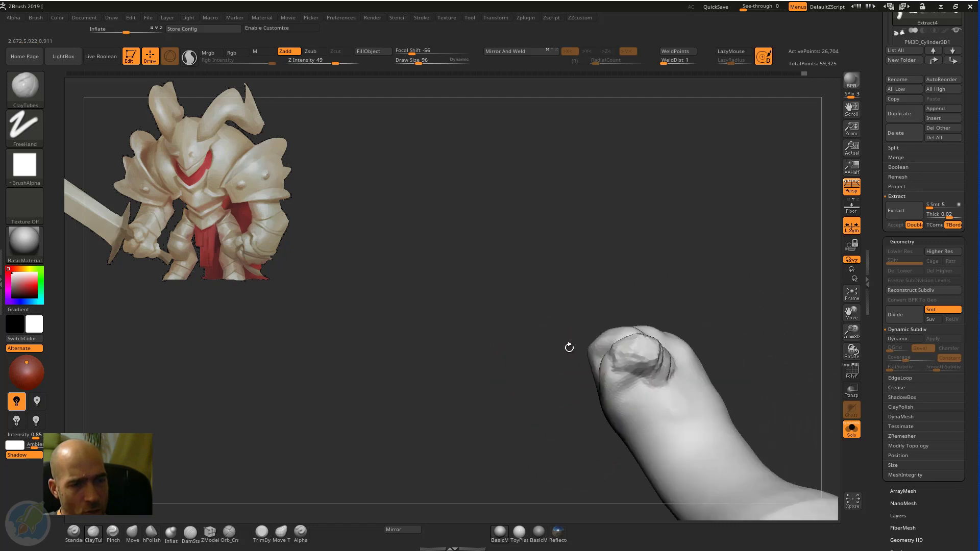
pyautogui.moveTo(606, 404)
pyautogui.mouseDown()
pyautogui.moveTo(647, 412)
pyautogui.moveTo(615, 429)
pyautogui.mouseUp()
pyautogui.moveTo(574, 411)
pyautogui.mouseDown()
pyautogui.moveTo(629, 398)
pyautogui.moveTo(582, 409)
pyautogui.moveTo(572, 424)
pyautogui.mouseUp()
pyautogui.moveTo(630, 408); pyautogui.dragTo(577, 414)
pyautogui.moveTo(610, 366); pyautogui.dragTo(590, 412, button='right')
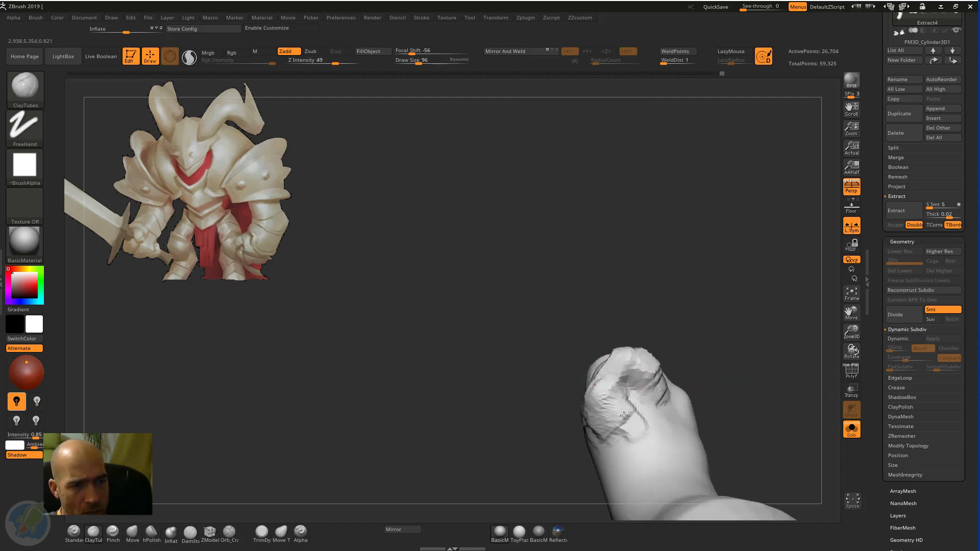
pyautogui.moveTo(624, 415)
pyautogui.mouseDown()
pyautogui.moveTo(636, 430)
pyautogui.moveTo(599, 422)
pyautogui.moveTo(615, 432)
pyautogui.moveTo(644, 425)
pyautogui.moveTo(608, 434)
pyautogui.moveTo(650, 392)
pyautogui.mouseUp()
# Step: Smooth the thumb area and add more volume around the curled fingers of the fist
pyautogui.moveTo(728, 314); pyautogui.dragTo(676, 332)
pyautogui.moveTo(684, 365)
pyautogui.keyDown('shift'); pyautogui.mouseDown()
pyautogui.moveTo(618, 389)
pyautogui.moveTo(562, 381)
pyautogui.moveTo(587, 353)
pyautogui.mouseUp(); pyautogui.keyUp('shift')
pyautogui.moveTo(582, 329); pyautogui.dragTo(598, 355)
pyautogui.moveTo(694, 320)
pyautogui.mouseDown()
pyautogui.moveTo(619, 353)
pyautogui.moveTo(642, 346)
pyautogui.moveTo(644, 365)
pyautogui.mouseUp()
pyautogui.moveTo(562, 393)
pyautogui.mouseDown()
pyautogui.moveTo(549, 363)
pyautogui.moveTo(557, 360)
pyautogui.mouseUp()
# Step: Adjust the shape of the thumb and fist with the Move brush and smooth the transition into the hand
pyautogui.press('b')
pyautogui.press('m')
pyautogui.press('v')
pyautogui.moveTo(646, 355); pyautogui.dragTo(649, 361)
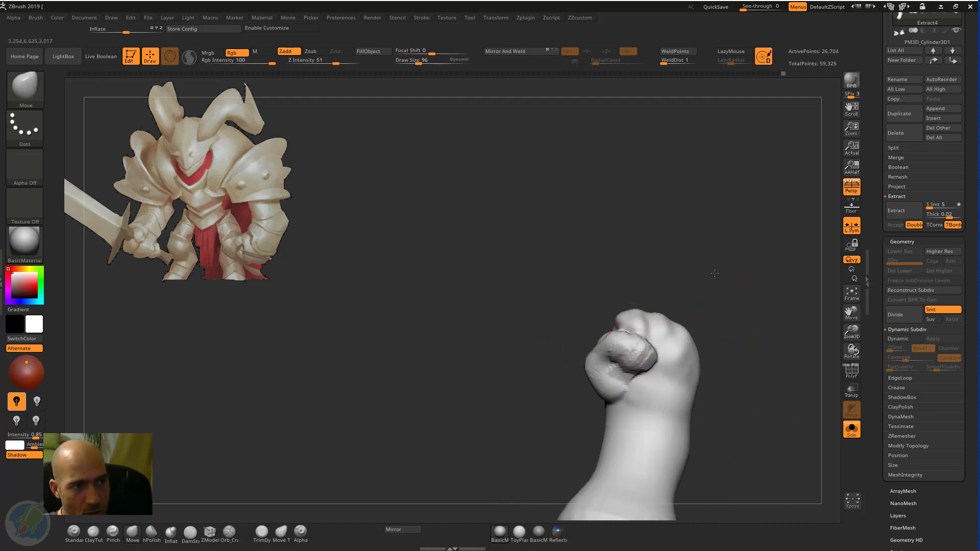
pyautogui.moveTo(712, 271); pyautogui.dragTo(730, 281)
pyautogui.moveTo(628, 350); pyautogui.dragTo(615, 349)
pyautogui.moveTo(695, 243); pyautogui.dragTo(720, 352)
pyautogui.moveTo(723, 245)
pyautogui.mouseDown()
pyautogui.moveTo(620, 263)
pyautogui.moveTo(628, 291)
pyautogui.moveTo(605, 293)
pyautogui.mouseUp()
pyautogui.moveTo(558, 340)
pyautogui.mouseDown()
pyautogui.moveTo(534, 362)
pyautogui.moveTo(495, 345)
pyautogui.moveTo(667, 245)
pyautogui.moveTo(623, 246)
pyautogui.moveTo(531, 300)
pyautogui.mouseUp()
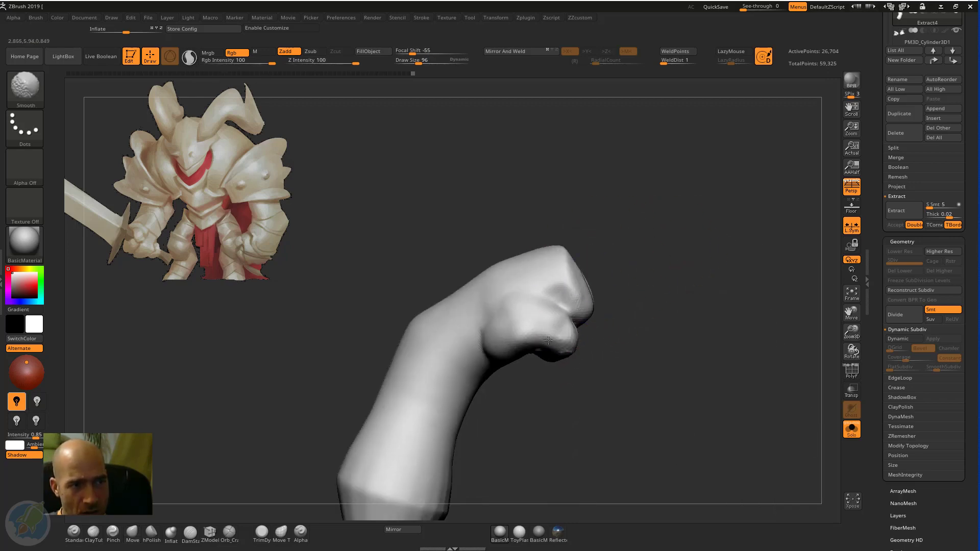
pyautogui.moveTo(674, 231)
pyautogui.mouseDown()
pyautogui.moveTo(684, 311)
pyautogui.moveTo(585, 467)
pyautogui.moveTo(664, 372)
pyautogui.moveTo(689, 208)
pyautogui.moveTo(527, 292)
pyautogui.moveTo(552, 229)
pyautogui.mouseUp()
# Step: Start carving a wrist groove beside the thumb and across the back of the hand with DamStandard at draw size 44
pyautogui.press('b')
pyautogui.press('d')
pyautogui.press('s')
pyautogui.moveTo(547, 279)
pyautogui.mouseDown()
pyautogui.moveTo(713, 274)
pyautogui.moveTo(529, 268)
pyautogui.mouseUp()
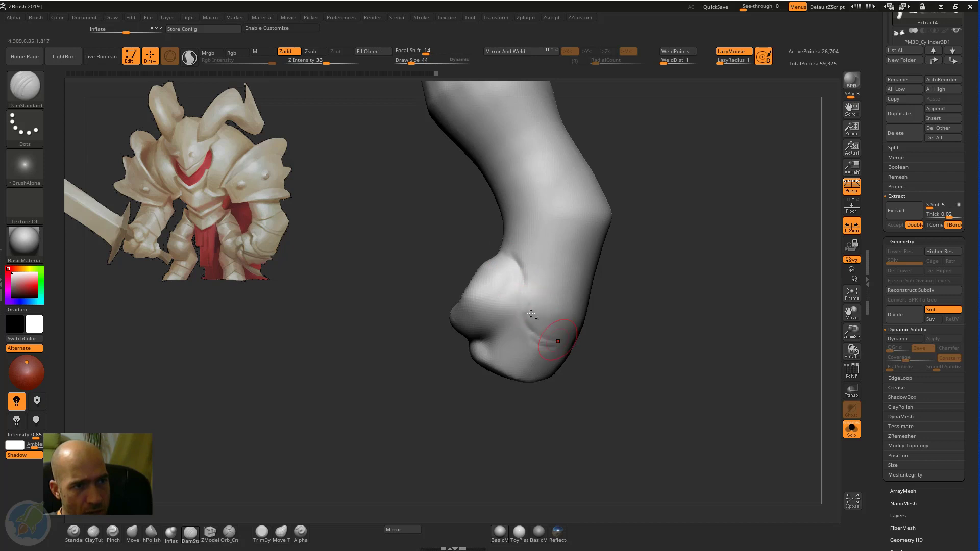
pyautogui.moveTo(638, 336); pyautogui.dragTo(555, 350)
pyautogui.moveTo(619, 341); pyautogui.dragTo(631, 308)
# Step: Extend and deepen the carved groove around the wrist to separate the hand from the forearm
pyautogui.moveTo(727, 245); pyautogui.dragTo(660, 279)
pyautogui.moveTo(718, 243); pyautogui.dragTo(705, 240)
pyautogui.moveTo(599, 291); pyautogui.dragTo(727, 245)
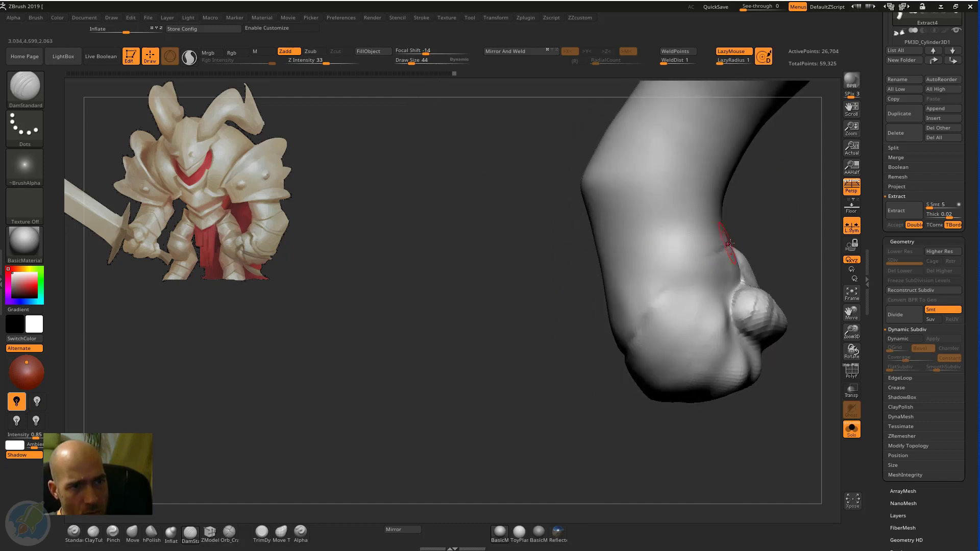
pyautogui.moveTo(658, 259); pyautogui.dragTo(720, 245)
pyautogui.moveTo(624, 349)
pyautogui.mouseDown()
pyautogui.moveTo(693, 291)
pyautogui.moveTo(653, 350)
pyautogui.mouseUp()
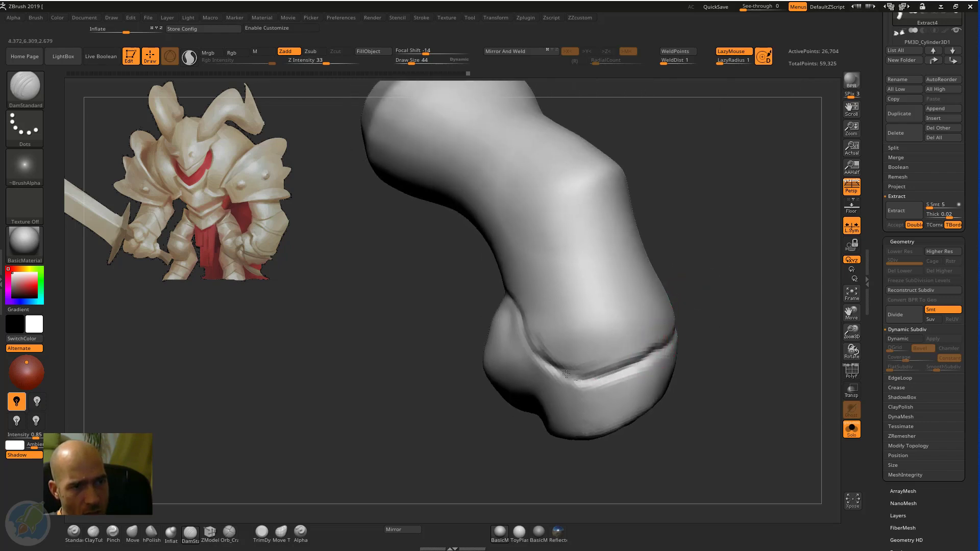
pyautogui.moveTo(720, 309)
pyautogui.mouseDown()
pyautogui.moveTo(656, 284)
pyautogui.moveTo(555, 311)
pyautogui.mouseUp()
pyautogui.press('shift')
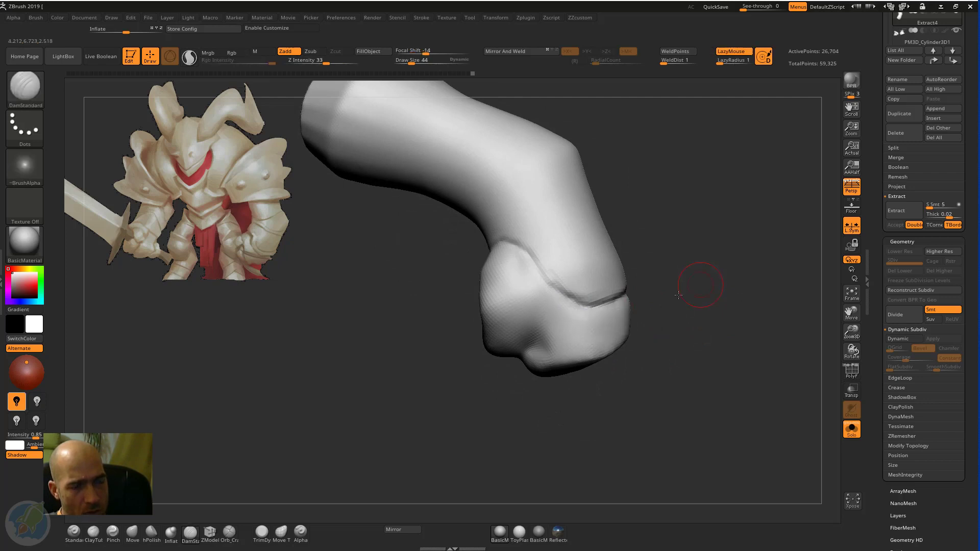
# Step: Smooth the side of the fist around the thumb base and the curled index finger
pyautogui.moveTo(700, 286); pyautogui.dragTo(766, 293)
pyautogui.keyDown('shift'); pyautogui.moveTo(628, 326); pyautogui.dragTo(667, 298); pyautogui.keyUp('shift')
pyautogui.moveTo(753, 305)
pyautogui.mouseDown()
pyautogui.moveTo(701, 337)
pyautogui.moveTo(667, 309)
pyautogui.moveTo(685, 289)
pyautogui.moveTo(554, 288)
pyautogui.mouseUp()
pyautogui.press('shift')
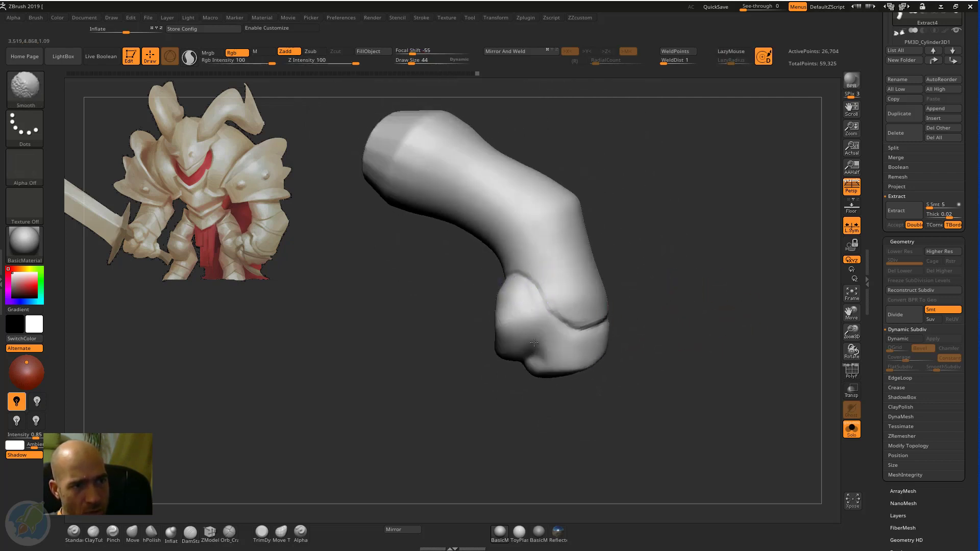
pyautogui.keyDown('shift'); pyautogui.moveTo(528, 356); pyautogui.dragTo(532, 360); pyautogui.keyUp('shift')
# Step: Carve a crease between the thumb and the curled index finger with DamStandard in Zadd mode at draw size 44
pyautogui.moveTo(679, 291)
pyautogui.mouseDown()
pyautogui.moveTo(636, 271)
pyautogui.moveTo(604, 292)
pyautogui.moveTo(644, 317)
pyautogui.mouseUp()
pyautogui.click(311, 52)
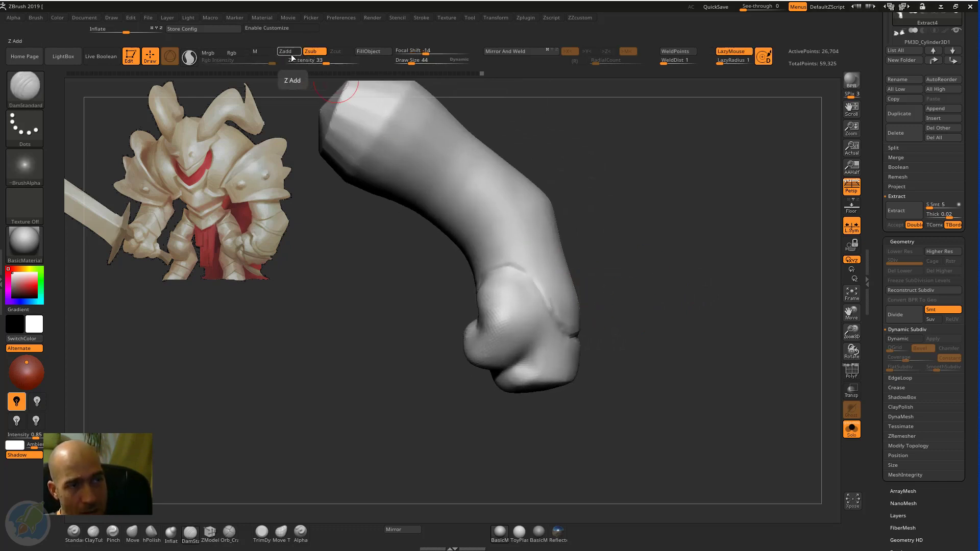
pyautogui.click(289, 53)
pyautogui.moveTo(627, 235); pyautogui.dragTo(654, 264)
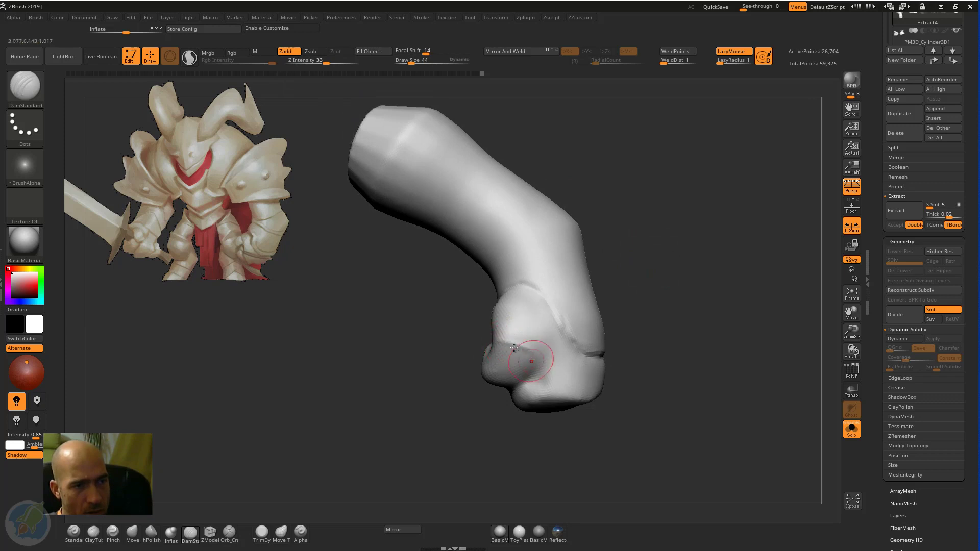
pyautogui.moveTo(657, 309); pyautogui.dragTo(636, 326)
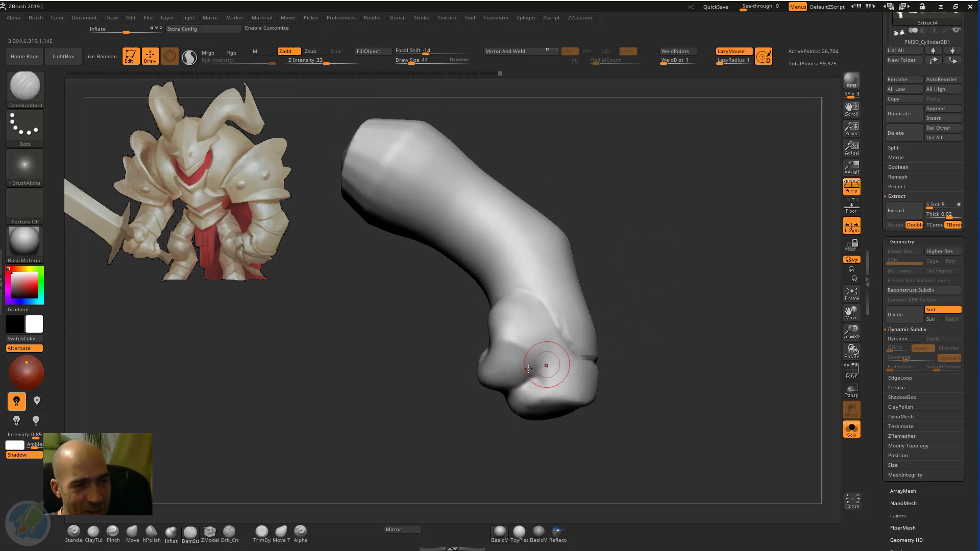
# Step: Refine the thumb and index finger volumes with ClayTubes and smooth the surface between them
pyautogui.press('b')
pyautogui.press('c')
pyautogui.press('t')
pyautogui.keyDown('shift'); pyautogui.moveTo(523, 344); pyautogui.dragTo(554, 374); pyautogui.keyUp('shift')
pyautogui.moveTo(689, 337); pyautogui.dragTo(598, 337)
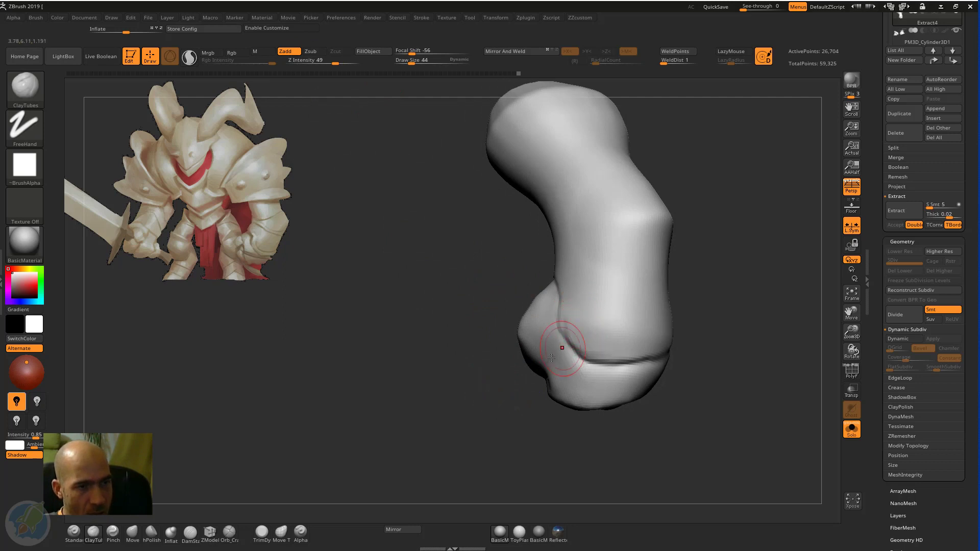
# Step: Reshape the thumb's outline beside the wrist with the Move brush and smooth it
pyautogui.press('b')
pyautogui.press('m')
pyautogui.press('v')
pyautogui.moveTo(513, 391); pyautogui.dragTo(542, 386)
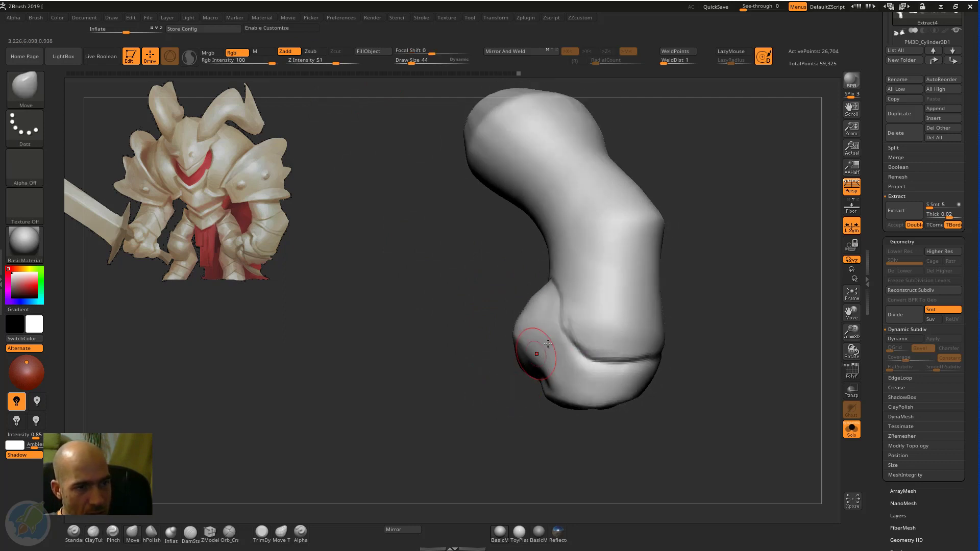
pyautogui.press('shift')
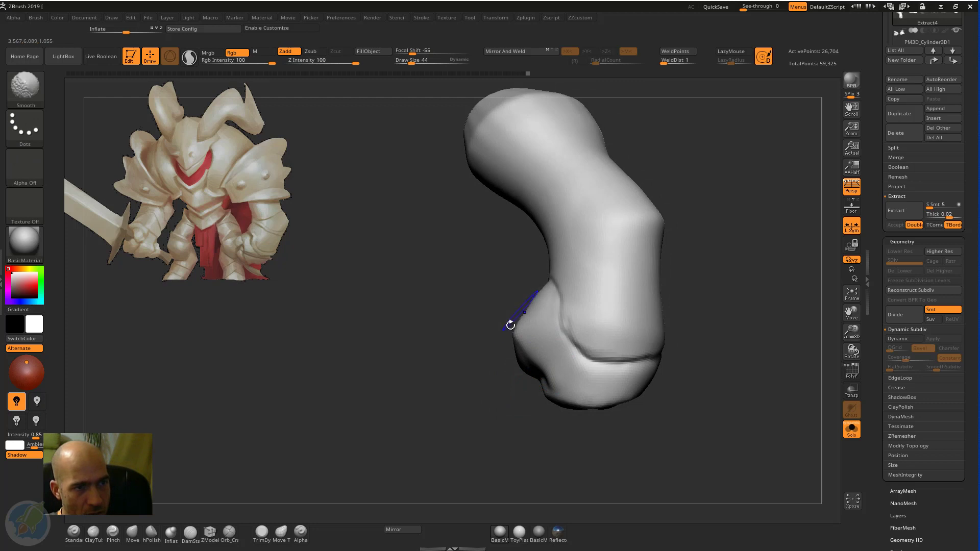
pyautogui.moveTo(511, 325); pyautogui.dragTo(557, 340)
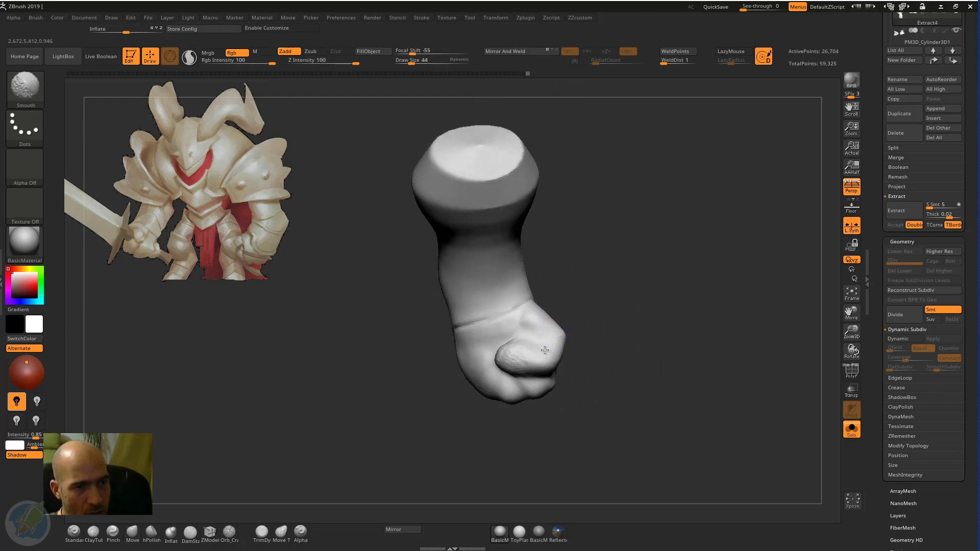
# Step: Carve the palm creases between the thumb base, heel of the hand and curled fingertips with DamStandard at draw size 60
pyautogui.keyDown('alt'); pyautogui.moveTo(648, 294); pyautogui.dragTo(622, 235); pyautogui.keyUp('alt')
pyautogui.press('b')
pyautogui.press('d')
pyautogui.press('s')
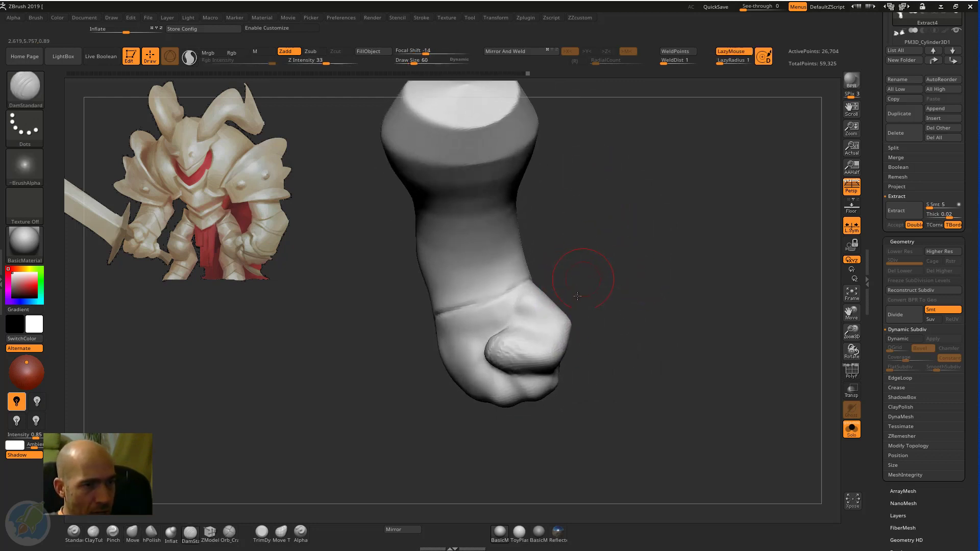
pyautogui.moveTo(577, 297); pyautogui.dragTo(573, 315)
pyautogui.keyDown('alt'); pyautogui.moveTo(505, 318); pyautogui.dragTo(488, 306); pyautogui.keyUp('alt')
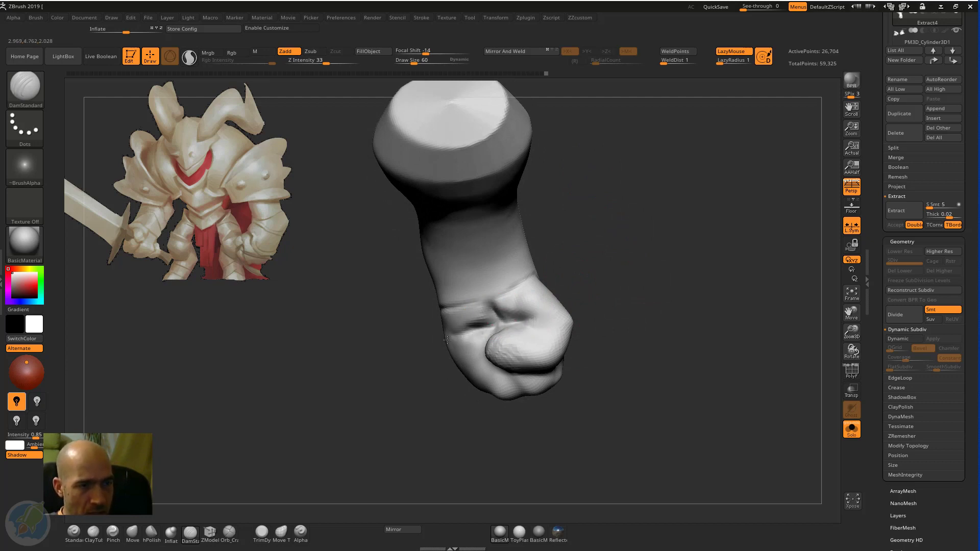
pyautogui.moveTo(447, 339); pyautogui.dragTo(487, 353)
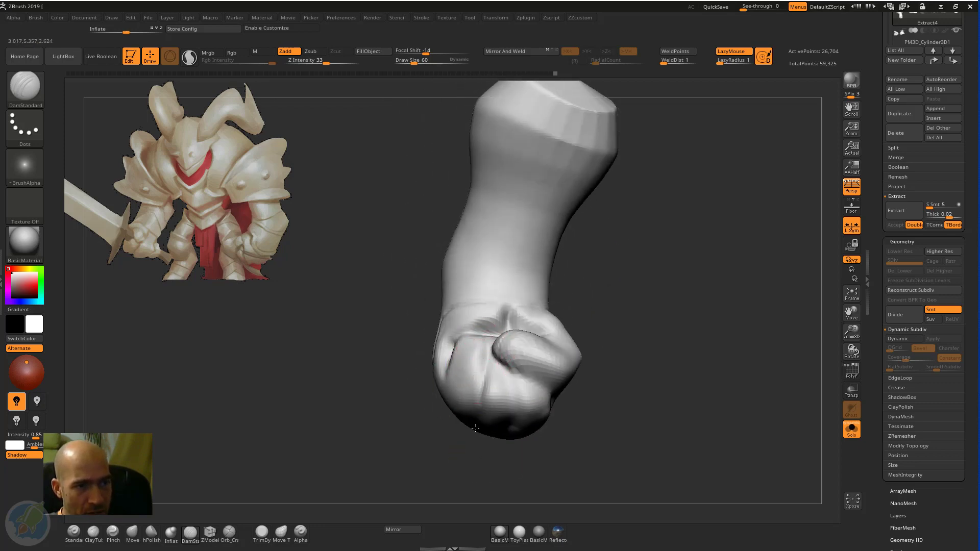
# Step: Carve grooves along the front of the fist to separate the curled fingers
pyautogui.moveTo(475, 428); pyautogui.dragTo(488, 366)
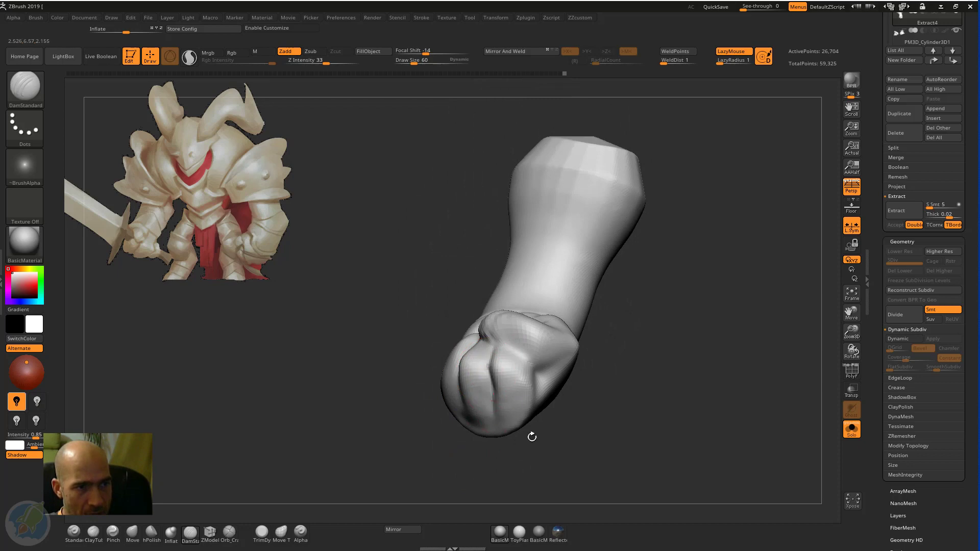
pyautogui.moveTo(532, 436); pyautogui.dragTo(481, 352)
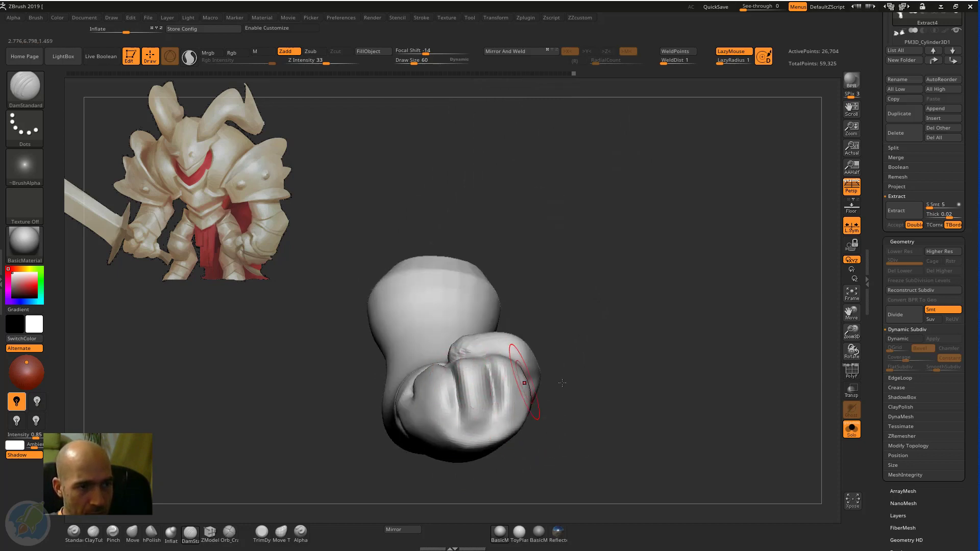
pyautogui.moveTo(562, 383); pyautogui.dragTo(469, 390)
pyautogui.moveTo(602, 311)
pyautogui.mouseDown()
pyautogui.moveTo(549, 337)
pyautogui.moveTo(547, 320)
pyautogui.moveTo(529, 332)
pyautogui.moveTo(585, 328)
pyautogui.moveTo(586, 353)
pyautogui.mouseUp()
# Step: Define the little finger's folds on the outer side of the fist with DamStandard at draw size 60
pyautogui.press('b')
pyautogui.press('m')
pyautogui.press('v')
pyautogui.press('b')
pyautogui.press('d')
pyautogui.press('s')
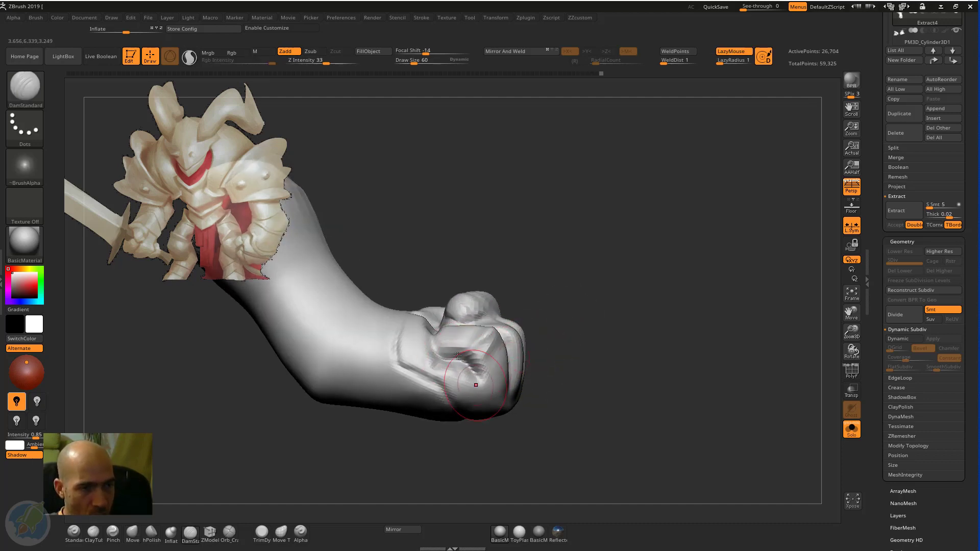
pyautogui.moveTo(458, 356); pyautogui.dragTo(507, 321)
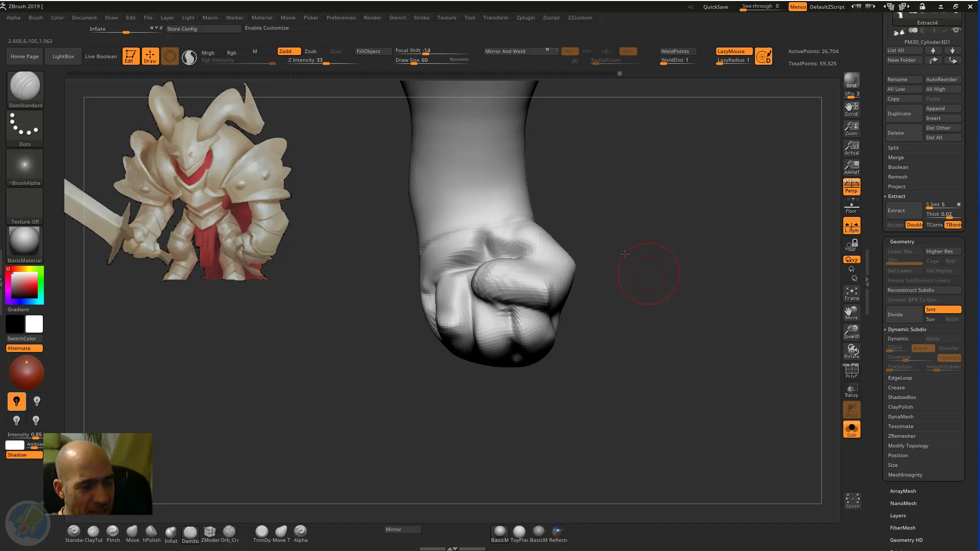
# Step: Adjust the overall shape of the fist and thumb with the Move brush at draw size 80
pyautogui.moveTo(625, 254); pyautogui.dragTo(547, 196)
pyautogui.press('b')
pyautogui.press('m')
pyautogui.press('v')
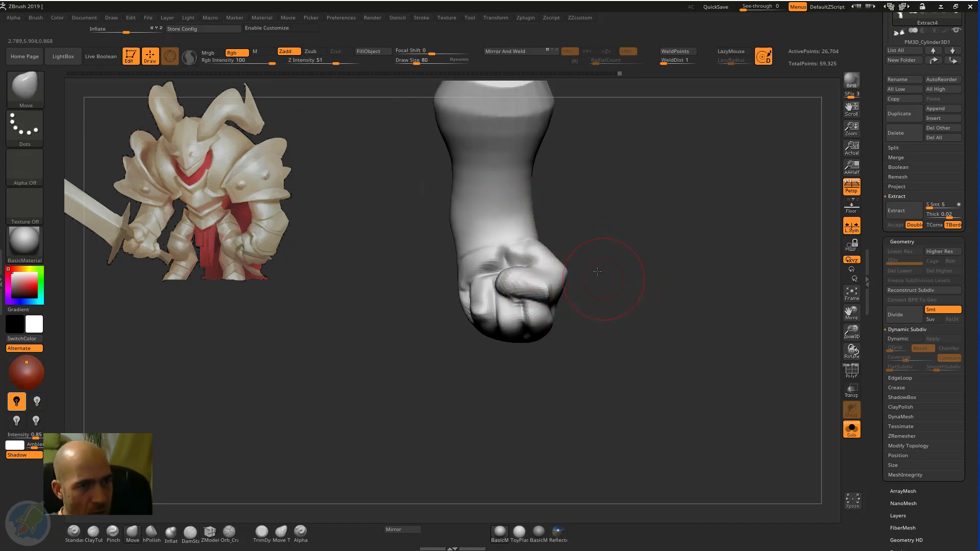
pyautogui.moveTo(598, 271)
pyautogui.mouseDown()
pyautogui.moveTo(599, 286)
pyautogui.moveTo(587, 256)
pyautogui.moveTo(620, 220)
pyautogui.mouseUp()
# Step: Deepen the crease under the thumb with DamStandard at draw size 80
pyautogui.press('b')
pyautogui.press('d')
pyautogui.press('s')
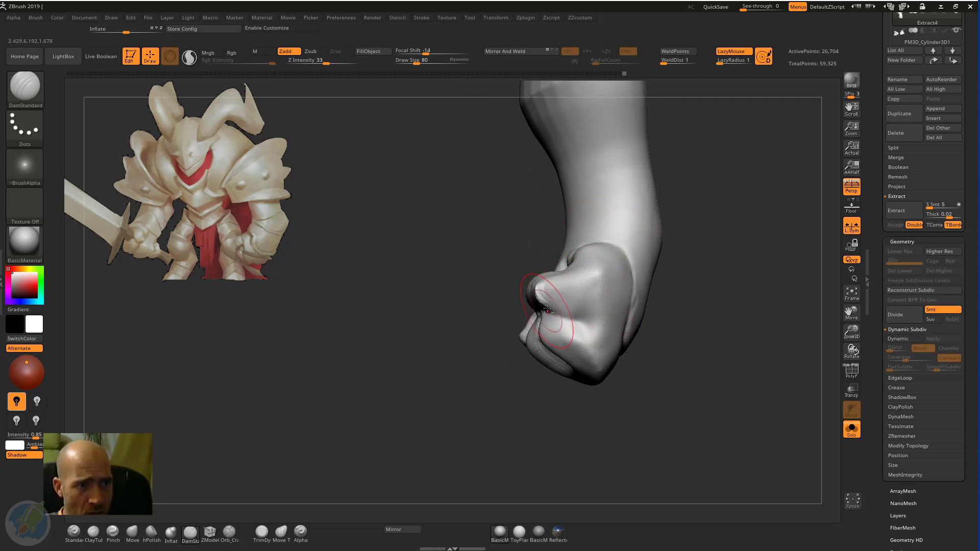
pyautogui.moveTo(695, 327); pyautogui.dragTo(572, 325)
pyautogui.moveTo(490, 389); pyautogui.dragTo(493, 374)
# Step: Reshape the curled fingers and knuckles with the Move brush at draw size 80
pyautogui.press('b')
pyautogui.press('m')
pyautogui.press('v')
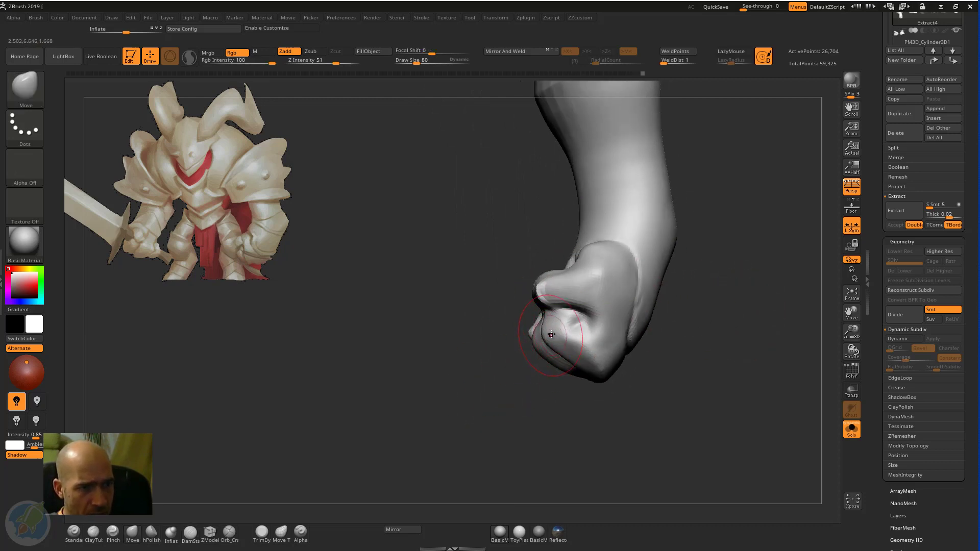
pyautogui.moveTo(586, 352); pyautogui.dragTo(641, 236)
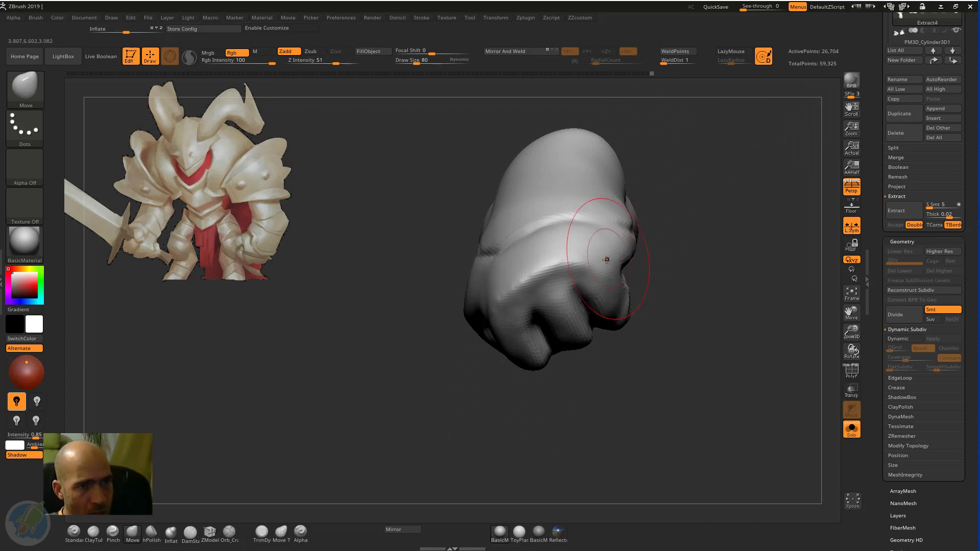
pyautogui.moveTo(684, 316)
pyautogui.mouseDown()
pyautogui.moveTo(664, 301)
pyautogui.moveTo(703, 251)
pyautogui.moveTo(702, 286)
pyautogui.mouseUp()
pyautogui.moveTo(603, 251)
pyautogui.mouseDown()
pyautogui.moveTo(589, 253)
pyautogui.moveTo(650, 219)
pyautogui.moveTo(564, 327)
pyautogui.moveTo(638, 270)
pyautogui.mouseUp()
# Step: Tighten the groove between the curled fingers with the Pinch brush and reposition the finger edges with the Move brush
pyautogui.press('b')
pyautogui.press('p')
pyautogui.press('i')
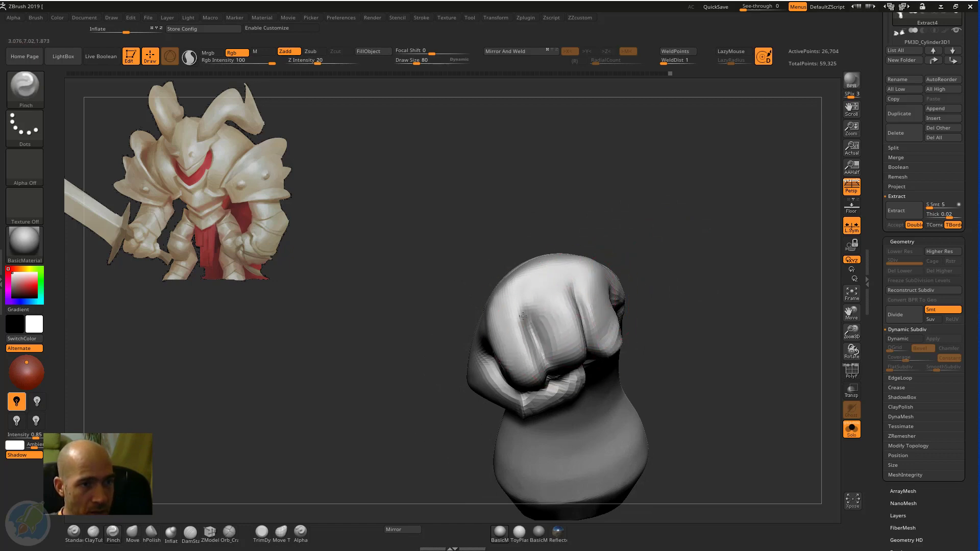
pyautogui.press('b')
pyautogui.press('m')
pyautogui.press('v')
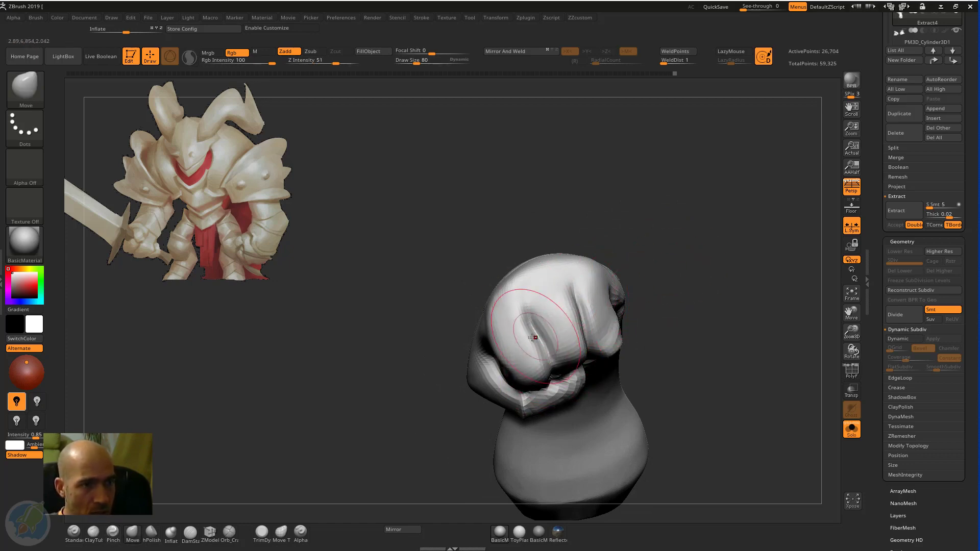
pyautogui.moveTo(546, 329); pyautogui.dragTo(525, 306)
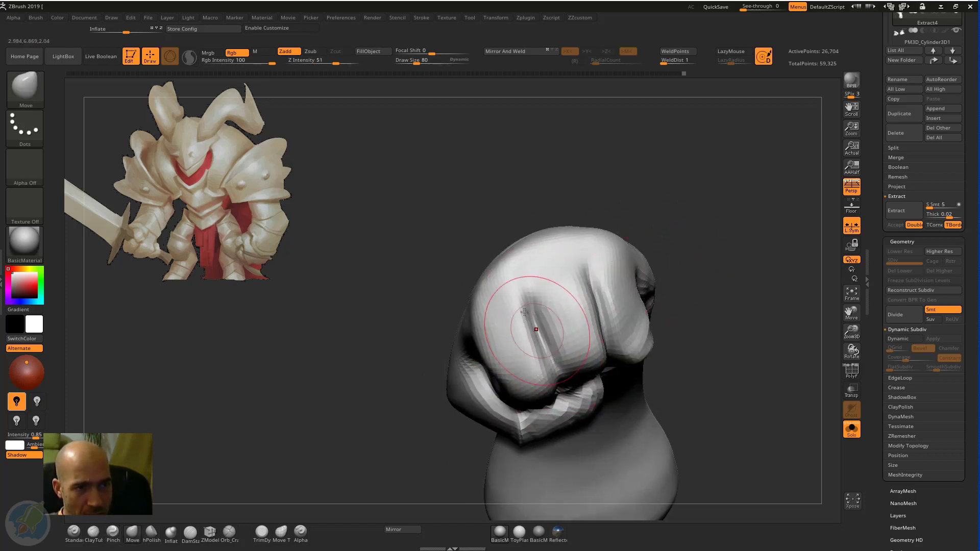
# Step: Flatten the knuckles and back of the hand with the hPolish brush at draw size 80
pyautogui.moveTo(602, 219); pyautogui.dragTo(444, 285)
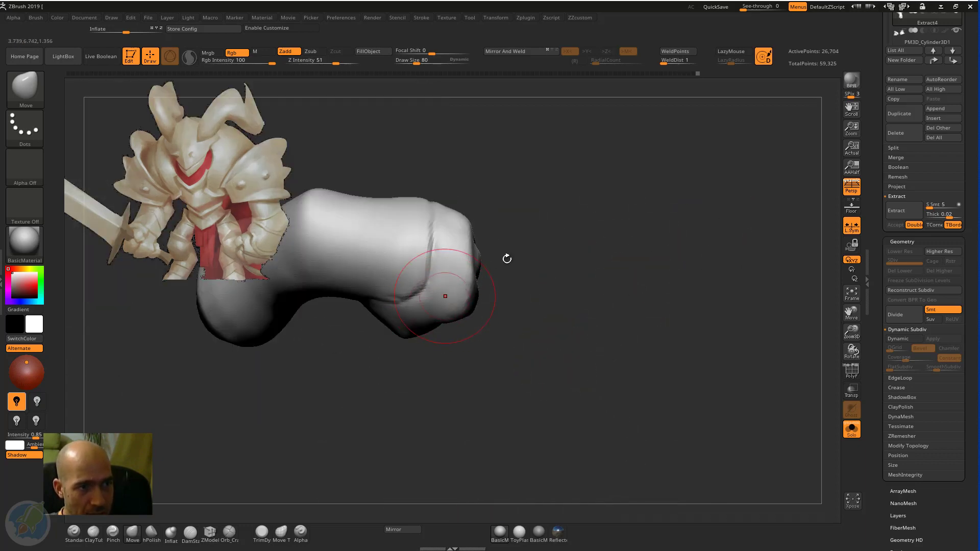
pyautogui.moveTo(507, 258); pyautogui.dragTo(525, 238)
pyautogui.press('b')
pyautogui.press('h')
pyautogui.press('p')
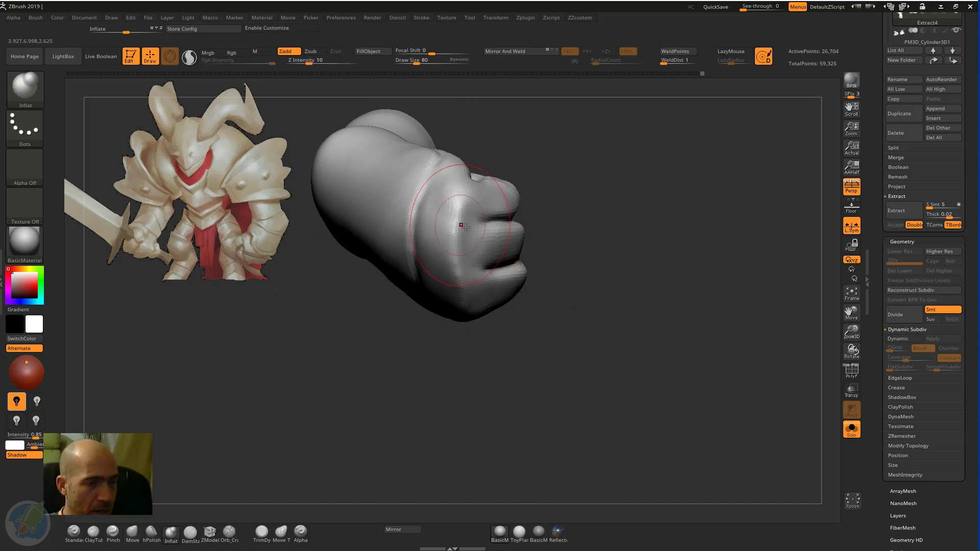
pyautogui.moveTo(460, 225)
pyautogui.mouseDown()
pyautogui.moveTo(458, 206)
pyautogui.moveTo(452, 268)
pyautogui.moveTo(462, 212)
pyautogui.moveTo(479, 220)
pyautogui.mouseUp()
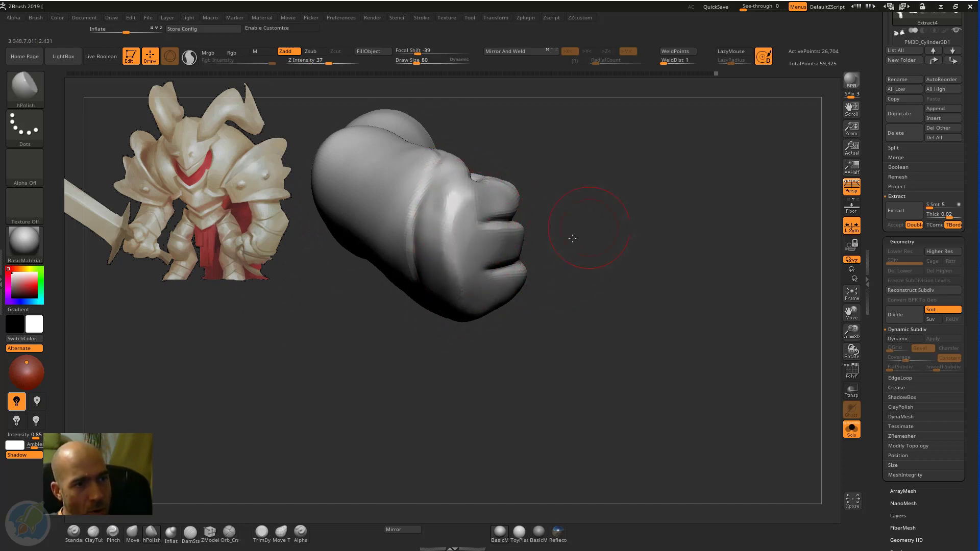
pyautogui.moveTo(589, 228); pyautogui.dragTo(490, 210)
# Step: Recarve the palm creases above the curled fingers and beside the thumb with DamStandard, and smooth the heel of the hand
pyautogui.moveTo(513, 319)
pyautogui.mouseDown()
pyautogui.moveTo(539, 351)
pyautogui.moveTo(550, 324)
pyautogui.moveTo(562, 383)
pyautogui.moveTo(526, 400)
pyautogui.moveTo(507, 389)
pyautogui.mouseUp()
pyautogui.press('b')
pyautogui.press('d')
pyautogui.press('s')
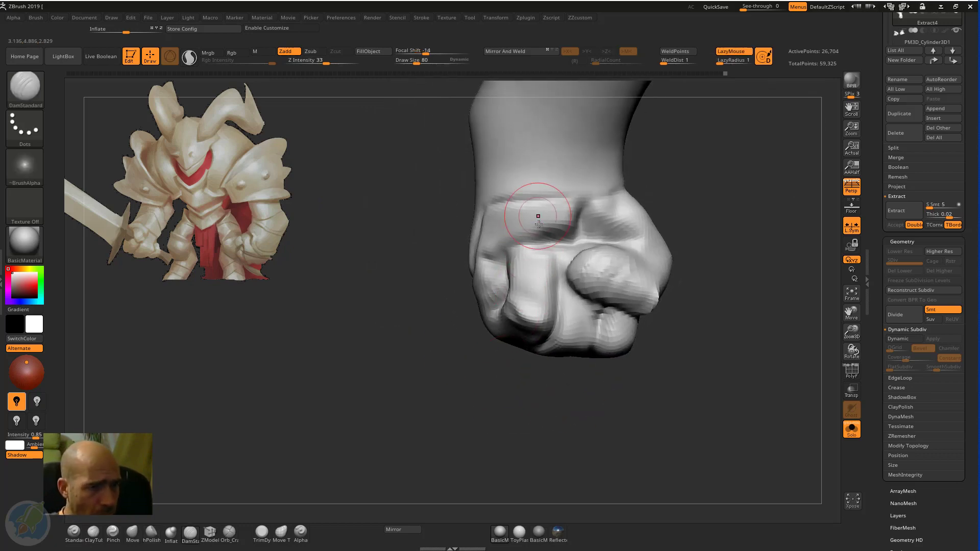
pyautogui.moveTo(513, 248)
pyautogui.mouseDown()
pyautogui.moveTo(561, 245)
pyautogui.moveTo(576, 226)
pyautogui.mouseUp()
pyautogui.keyDown('shift'); pyautogui.moveTo(570, 217); pyautogui.dragTo(539, 232); pyautogui.keyUp('shift')
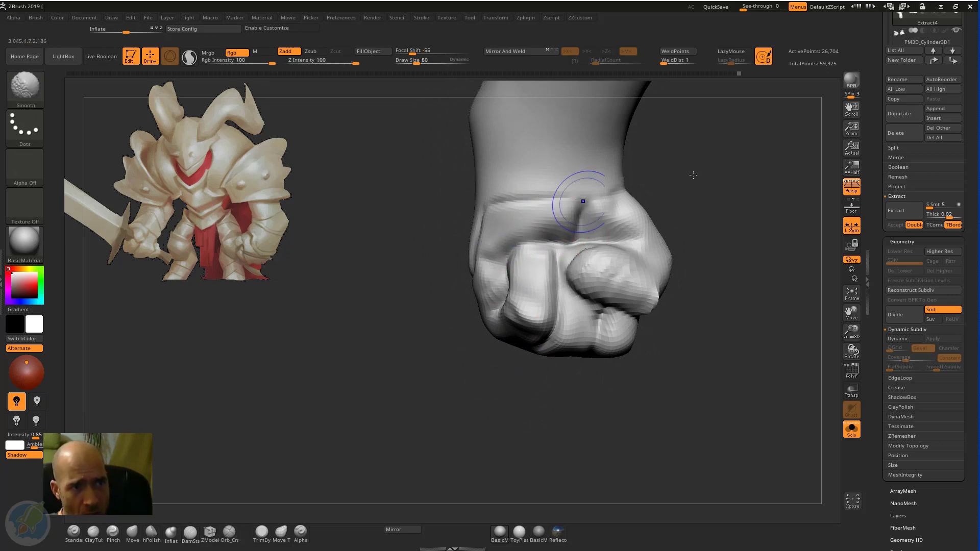
pyautogui.moveTo(707, 177)
pyautogui.keyDown('alt'); pyautogui.mouseDown()
pyautogui.moveTo(707, 212)
pyautogui.moveTo(702, 187)
pyautogui.moveTo(566, 241)
pyautogui.moveTo(588, 240)
pyautogui.mouseUp(); pyautogui.keyUp('alt')
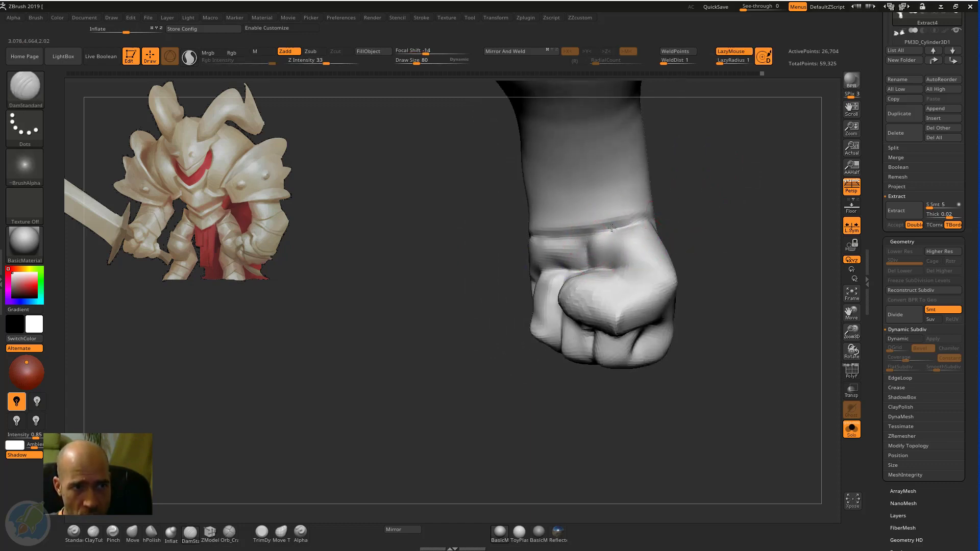
# Step: Sharpen the wrist groove and the creases around the thumb with DamStandard at draw size 80
pyautogui.moveTo(657, 218); pyautogui.dragTo(669, 247)
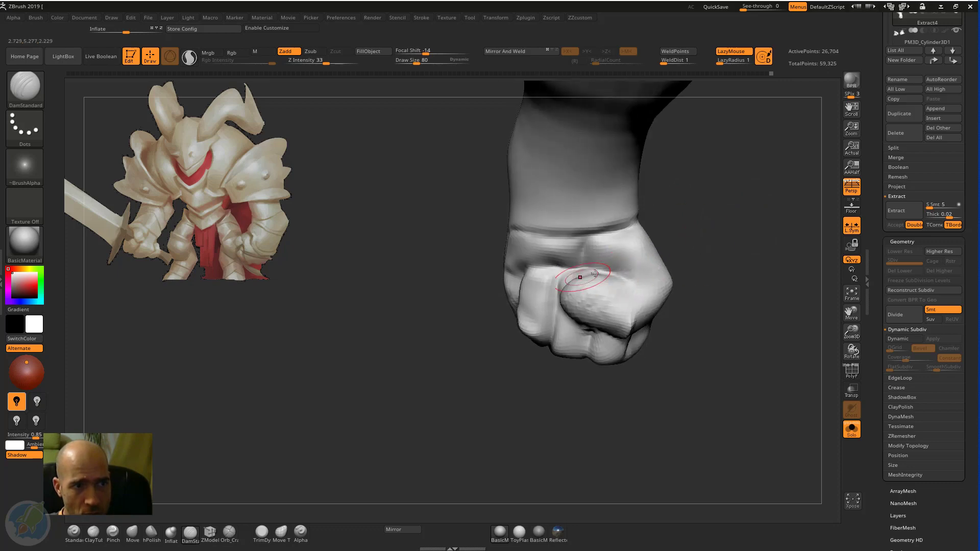
pyautogui.moveTo(595, 274)
pyautogui.mouseDown()
pyautogui.moveTo(626, 291)
pyautogui.moveTo(674, 258)
pyautogui.mouseUp()
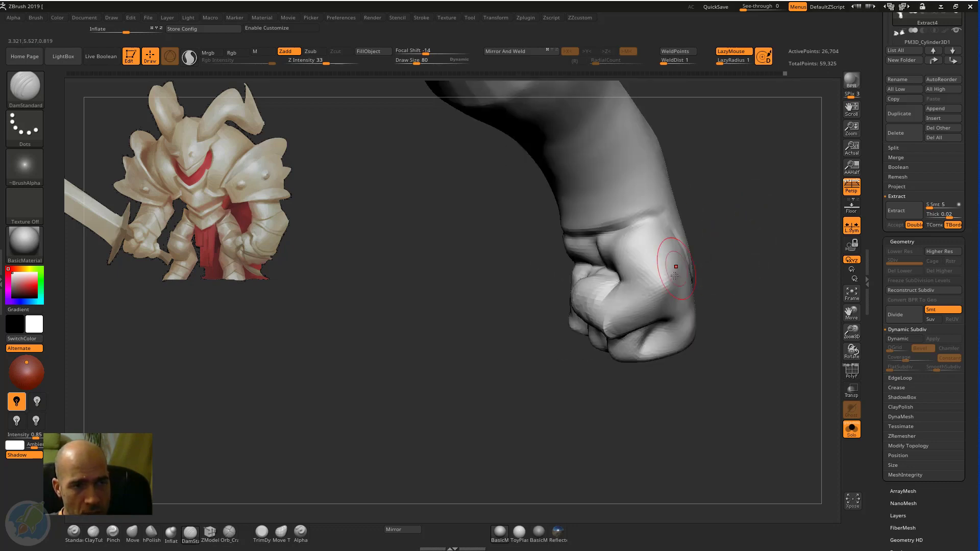
pyautogui.moveTo(744, 247); pyautogui.dragTo(678, 280)
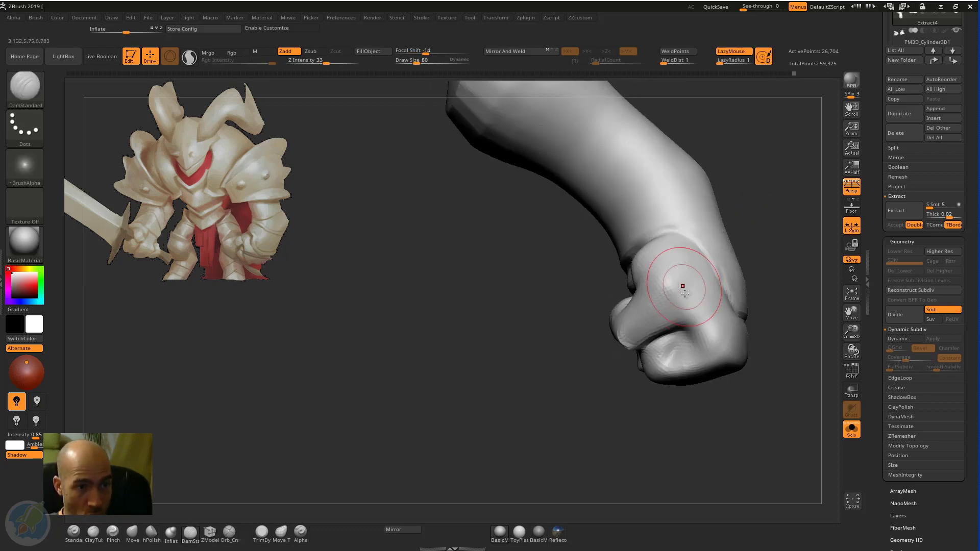
# Step: Try smoothing the thumb side of the hand and undo the last three changes
pyautogui.press('shift')
pyautogui.moveTo(531, 354)
pyautogui.mouseDown()
pyautogui.moveTo(515, 317)
pyautogui.moveTo(486, 346)
pyautogui.moveTo(568, 337)
pyautogui.moveTo(685, 221)
pyautogui.moveTo(705, 252)
pyautogui.moveTo(554, 287)
pyautogui.mouseUp()
pyautogui.hotkey('ctrl', 'z')
pyautogui.hotkey('ctrl', 'z')
pyautogui.hotkey('ctrl', 'z')
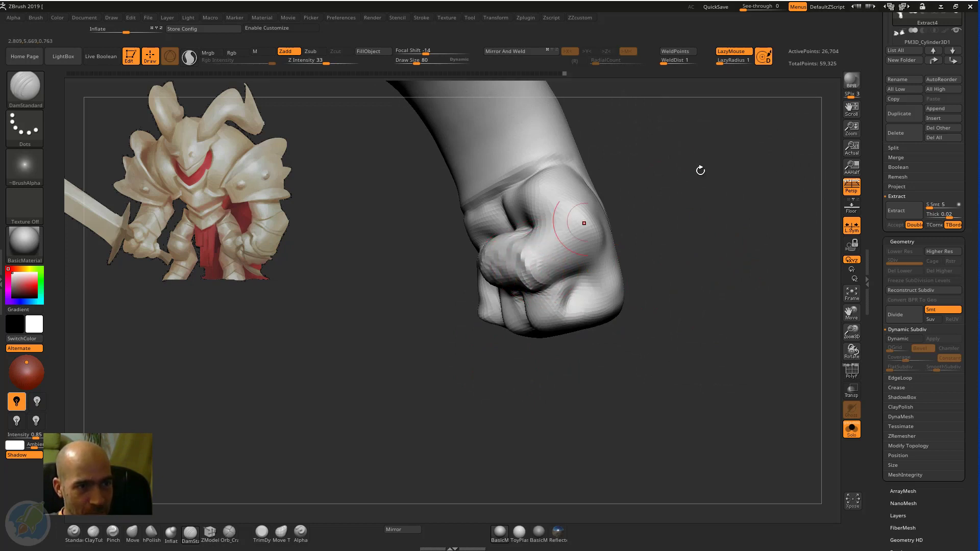
# Step: Deepen the hollow between the thumb and the curled index finger with DamStandard at draw size 80
pyautogui.moveTo(700, 168); pyautogui.dragTo(606, 238)
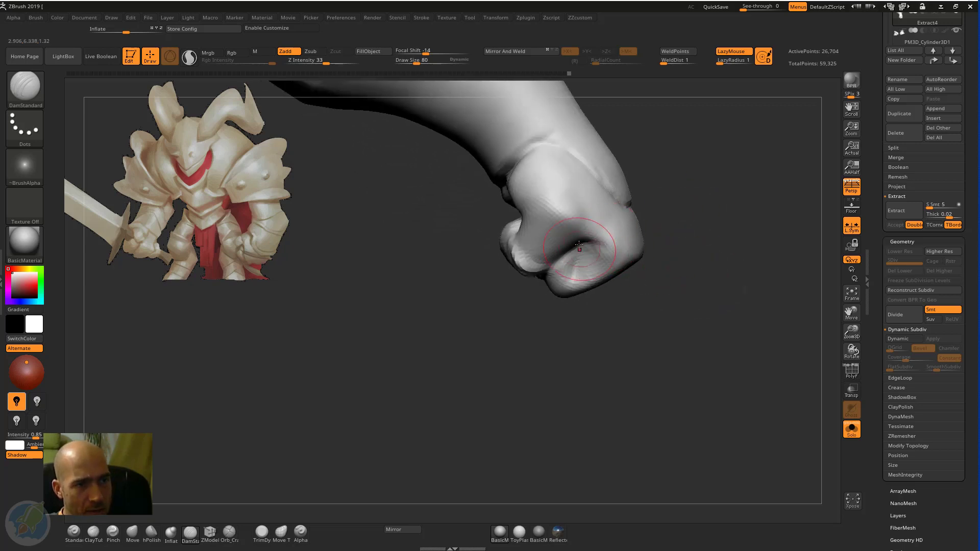
pyautogui.moveTo(662, 255); pyautogui.dragTo(233, 211)
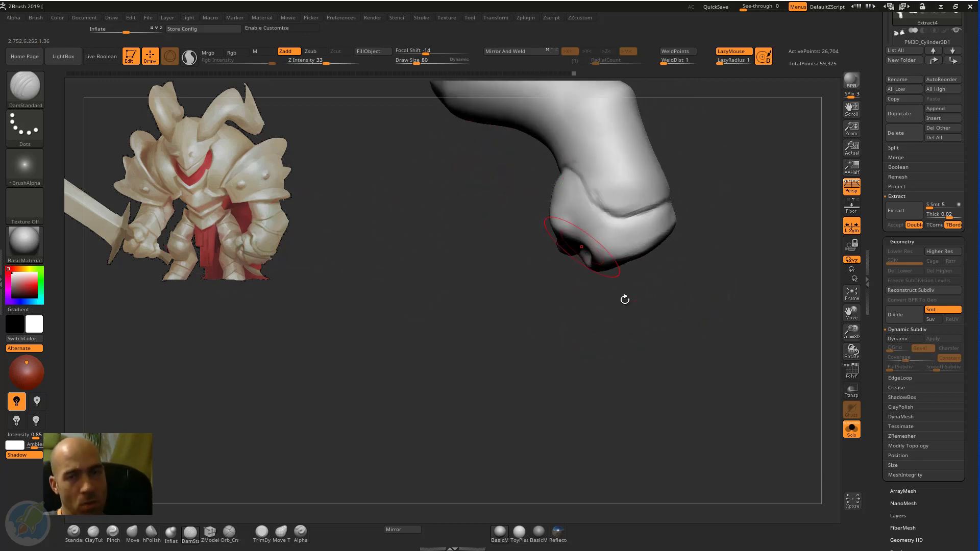
pyautogui.moveTo(624, 297); pyautogui.dragTo(709, 237)
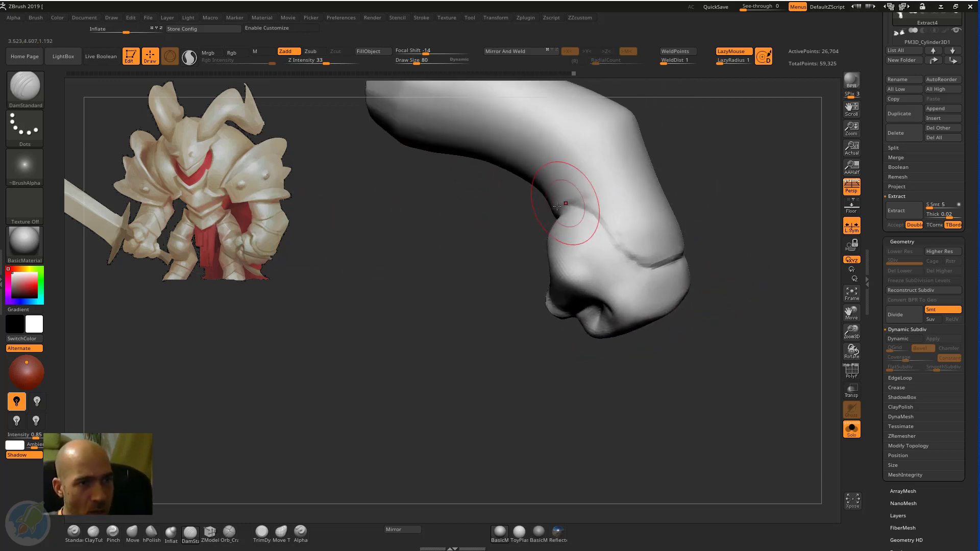
# Step: Build up the gauntlet cuff's rim above the wrist groove with ClayTubes at draw size 80, then smooth it
pyautogui.moveTo(625, 247)
pyautogui.mouseDown()
pyautogui.moveTo(751, 214)
pyautogui.moveTo(700, 227)
pyautogui.moveTo(650, 217)
pyautogui.mouseUp()
pyautogui.press('b')
pyautogui.press('c')
pyautogui.press('b')
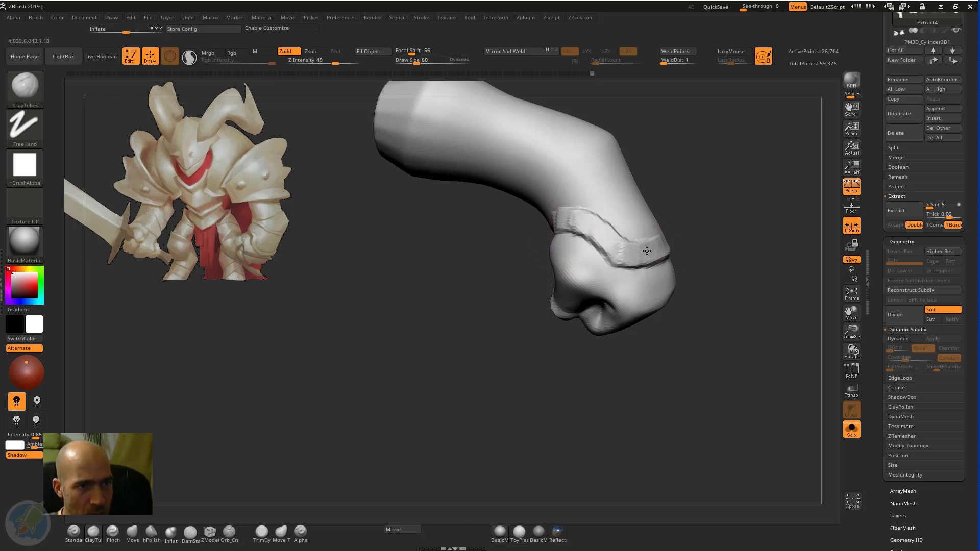
pyautogui.press('shift')
pyautogui.moveTo(701, 218)
pyautogui.mouseDown()
pyautogui.moveTo(711, 218)
pyautogui.moveTo(702, 204)
pyautogui.mouseUp()
# Step: Recarve the wrist groove below the cuff with DamStandard at draw size 80
pyautogui.press('b')
pyautogui.press('d')
pyautogui.press('s')
pyautogui.moveTo(563, 225); pyautogui.dragTo(533, 225)
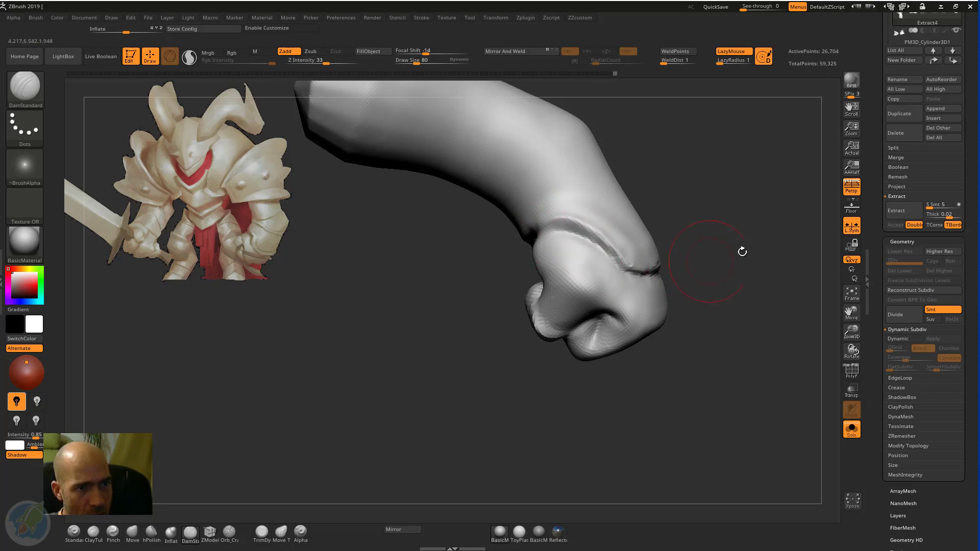
pyautogui.moveTo(742, 251); pyautogui.dragTo(596, 240)
# Step: Carve two creases around the arm, above and below the elbow, with DamStandard at draw size 80
pyautogui.moveTo(670, 158); pyautogui.dragTo(667, 200)
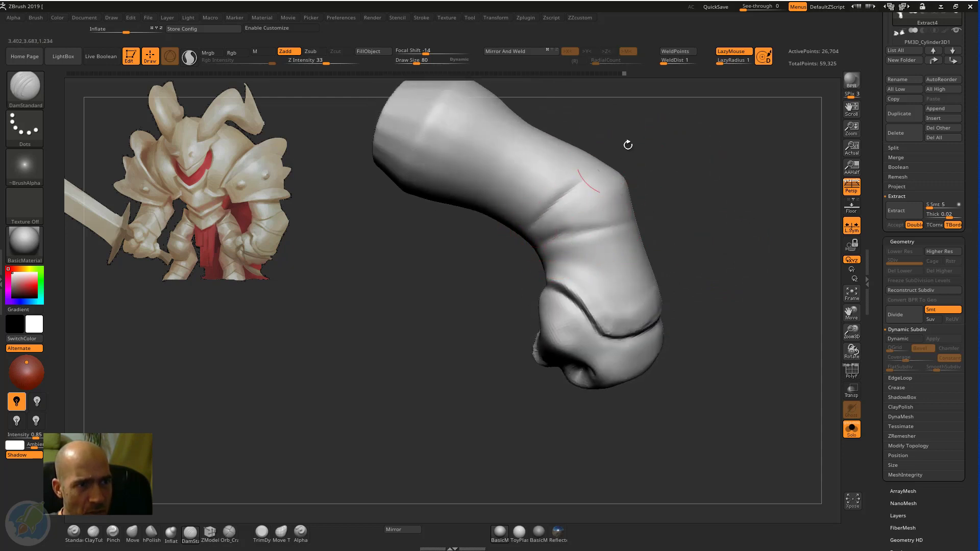
pyautogui.moveTo(628, 145); pyautogui.dragTo(546, 207)
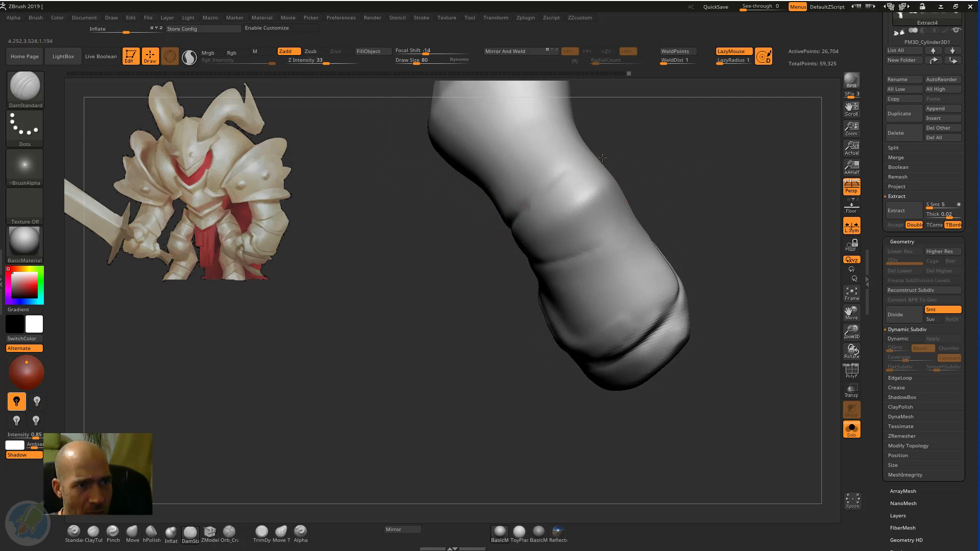
pyautogui.moveTo(602, 158); pyautogui.dragTo(530, 204)
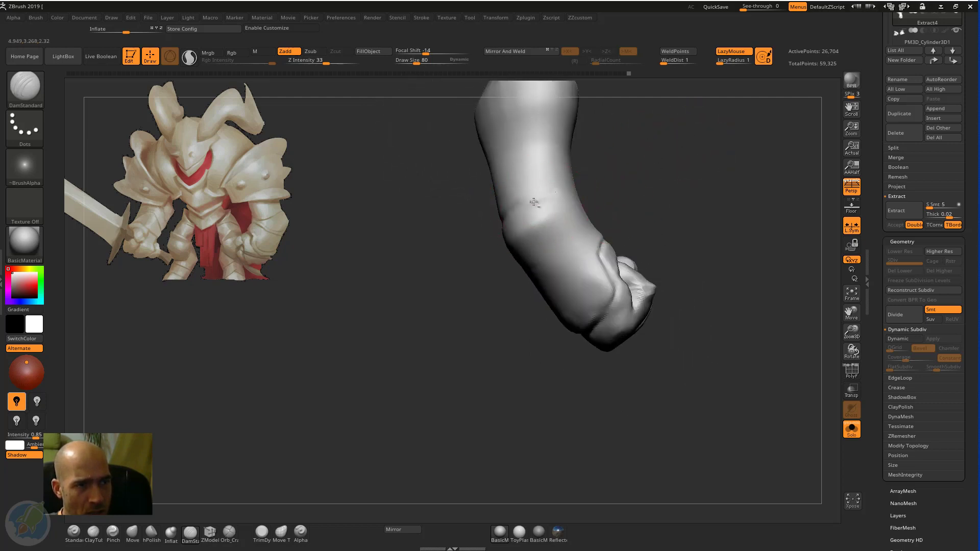
pyautogui.moveTo(616, 193); pyautogui.dragTo(602, 207)
pyautogui.moveTo(649, 185)
pyautogui.mouseDown(button='right')
pyautogui.moveTo(678, 182)
pyautogui.moveTo(678, 199)
pyautogui.mouseUp(button='right')
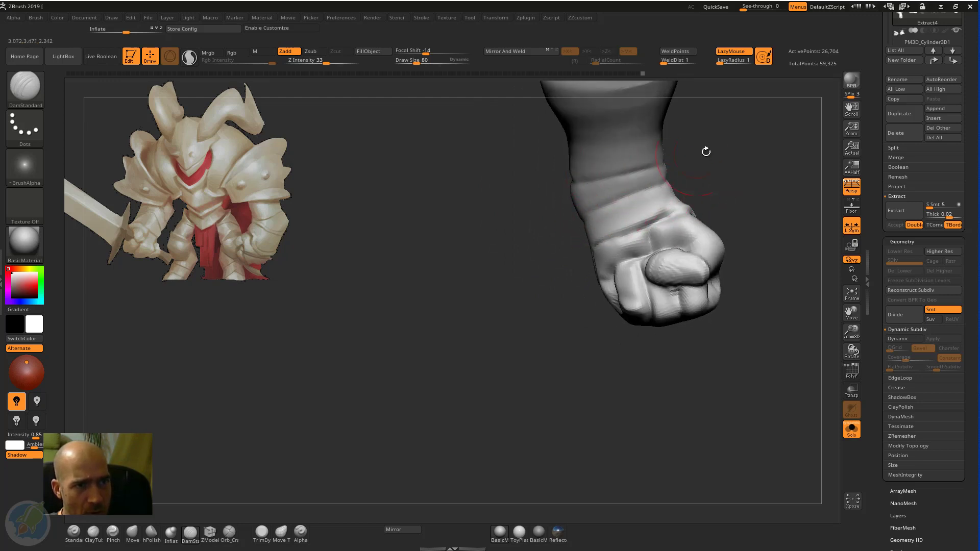
pyautogui.moveTo(706, 152); pyautogui.dragTo(663, 159, button='right')
pyautogui.moveTo(663, 162); pyautogui.dragTo(699, 169)
pyautogui.moveTo(700, 173)
pyautogui.mouseDown(button='right')
pyautogui.moveTo(710, 166)
pyautogui.moveTo(619, 193)
pyautogui.mouseUp(button='right')
pyautogui.moveTo(681, 175)
pyautogui.mouseDown(button='right')
pyautogui.moveTo(634, 187)
pyautogui.moveTo(610, 207)
pyautogui.moveTo(644, 200)
pyautogui.mouseUp(button='right')
# Step: Deepen both elbow creases all the way around the arm with DamStandard and lightly smooth the area
pyautogui.moveTo(477, 160); pyautogui.dragTo(581, 134)
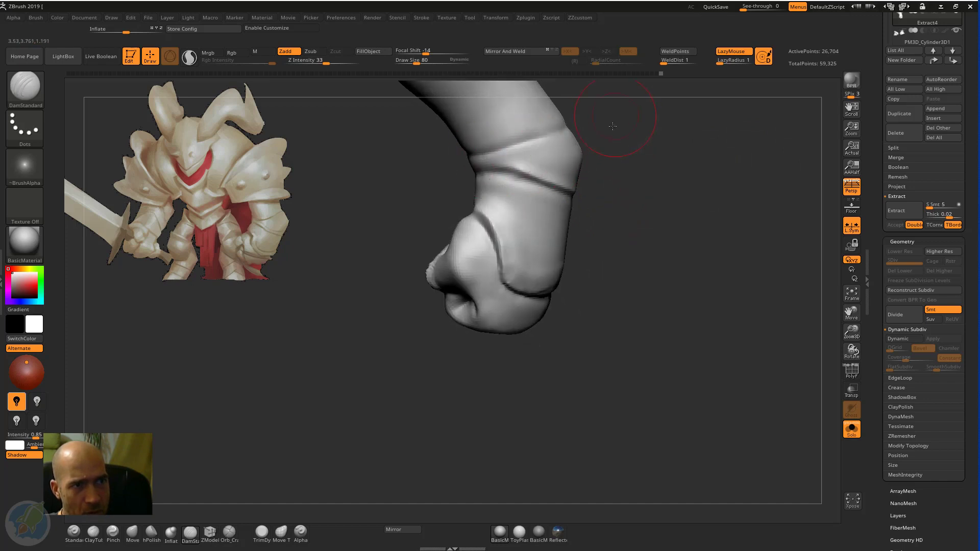
pyautogui.moveTo(633, 138); pyautogui.dragTo(598, 174, button='right')
pyautogui.moveTo(503, 141); pyautogui.dragTo(582, 109)
pyautogui.moveTo(649, 111); pyautogui.dragTo(602, 199, button='right')
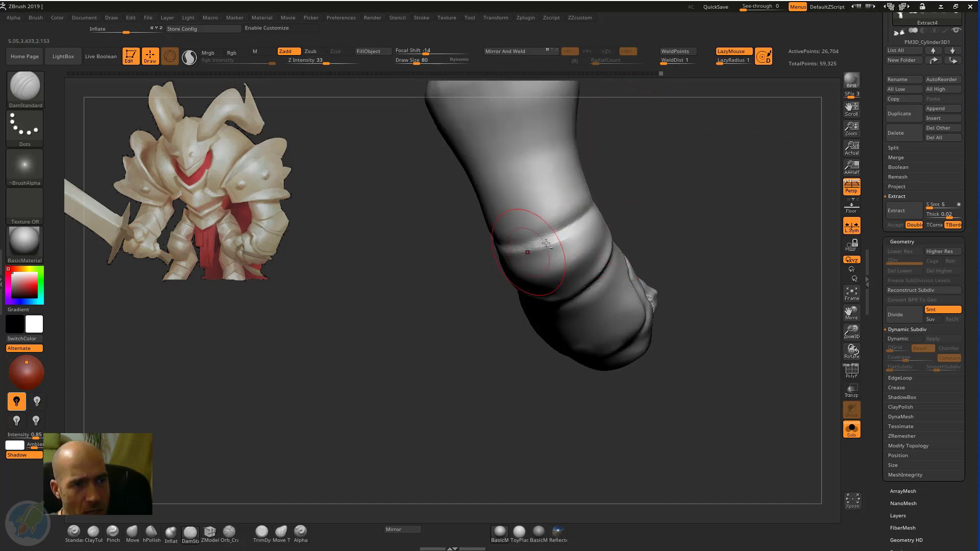
pyautogui.moveTo(527, 247); pyautogui.dragTo(595, 209, button='right')
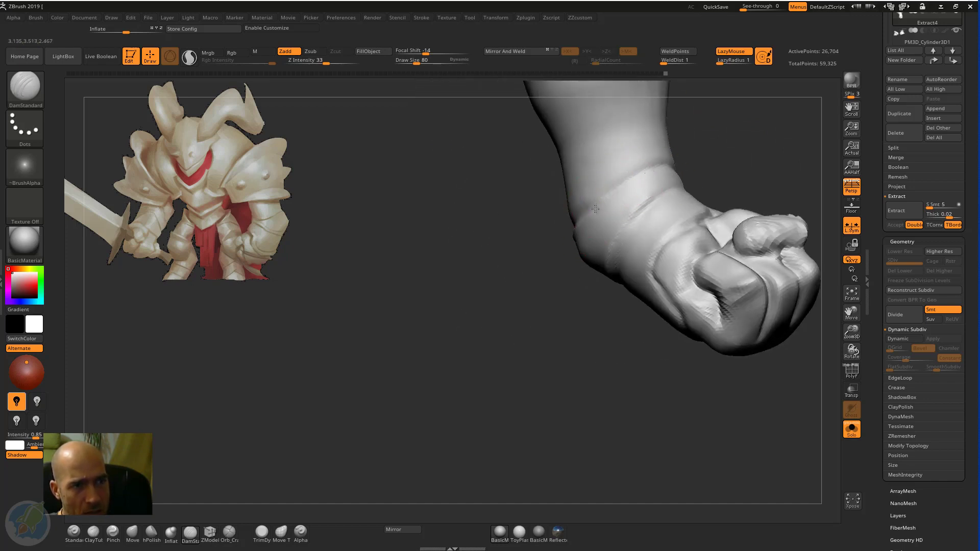
pyautogui.moveTo(530, 311); pyautogui.dragTo(587, 266)
pyautogui.moveTo(604, 212); pyautogui.dragTo(705, 166)
pyautogui.moveTo(730, 154); pyautogui.dragTo(651, 233)
pyautogui.keyDown('shift'); pyautogui.moveTo(519, 214); pyautogui.dragTo(552, 209); pyautogui.keyUp('shift')
# Step: Smooth the faceted upper end of the arm
pyautogui.keyDown('ctrl'); pyautogui.moveTo(567, 215); pyautogui.dragTo(587, 179, button='right'); pyautogui.keyUp('ctrl')
pyautogui.moveTo(587, 179); pyautogui.dragTo(615, 153, button='right')
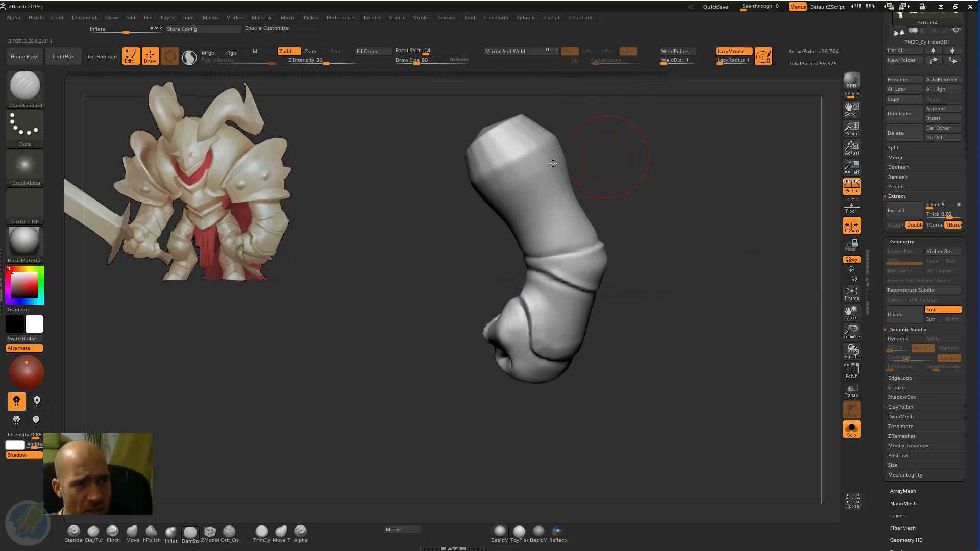
pyautogui.keyDown('shift'); pyautogui.moveTo(490, 131); pyautogui.dragTo(504, 127); pyautogui.keyUp('shift')
pyautogui.moveTo(563, 136)
pyautogui.mouseDown()
pyautogui.moveTo(659, 243)
pyautogui.moveTo(700, 199)
pyautogui.moveTo(698, 342)
pyautogui.moveTo(664, 336)
pyautogui.mouseUp()
# Step: Adjust the silhouette of the forearm and elbow with the Move brush at draw size 100
pyautogui.moveTo(664, 337)
pyautogui.keyDown('alt'); pyautogui.mouseDown()
pyautogui.moveTo(702, 299)
pyautogui.moveTo(660, 209)
pyautogui.mouseUp(); pyautogui.keyUp('alt')
pyautogui.press('b')
pyautogui.press('m')
pyautogui.press('v')
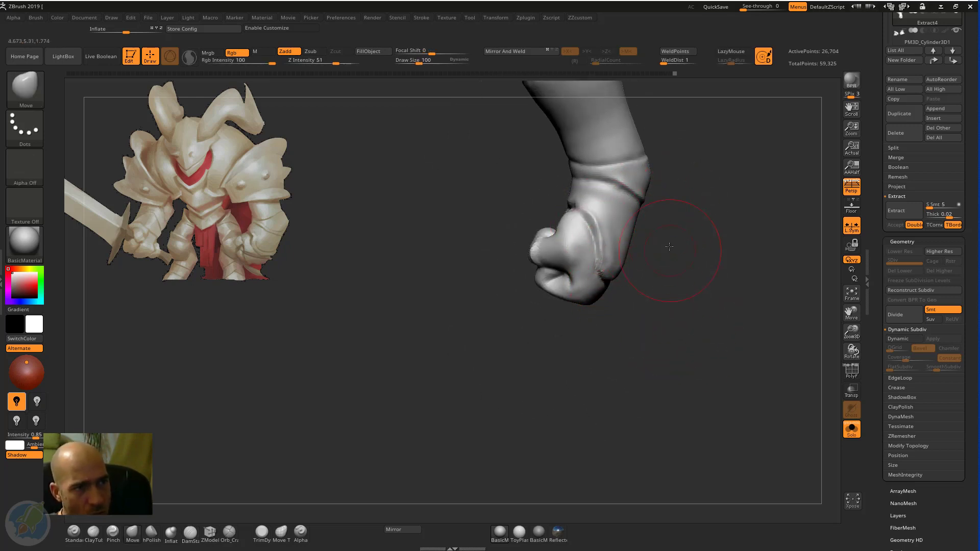
pyautogui.moveTo(669, 245); pyautogui.dragTo(587, 211)
pyautogui.moveTo(682, 233); pyautogui.dragTo(663, 219)
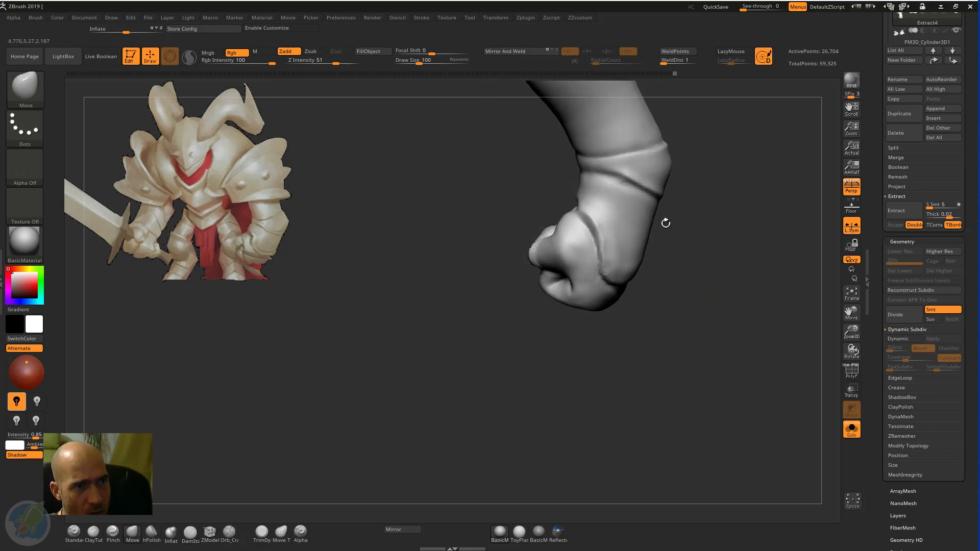
pyautogui.moveTo(719, 185)
pyautogui.mouseDown()
pyautogui.moveTo(711, 199)
pyautogui.moveTo(722, 193)
pyautogui.moveTo(698, 189)
pyautogui.moveTo(699, 197)
pyautogui.moveTo(711, 186)
pyautogui.moveTo(692, 181)
pyautogui.moveTo(638, 206)
pyautogui.moveTo(666, 188)
pyautogui.moveTo(685, 194)
pyautogui.moveTo(677, 196)
pyautogui.mouseUp()
# Step: Build up the elbow with the Standard brush and pull it outward with Move at draw size 100
pyautogui.press('b')
pyautogui.press('s')
pyautogui.press('t')
pyautogui.press('b')
pyautogui.press('m')
pyautogui.press('v')
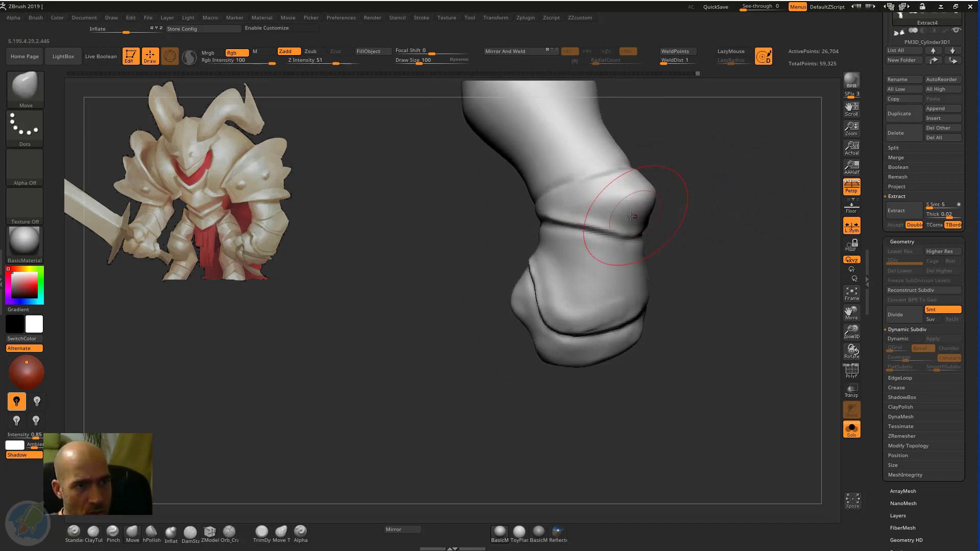
pyautogui.moveTo(706, 177); pyautogui.dragTo(619, 197)
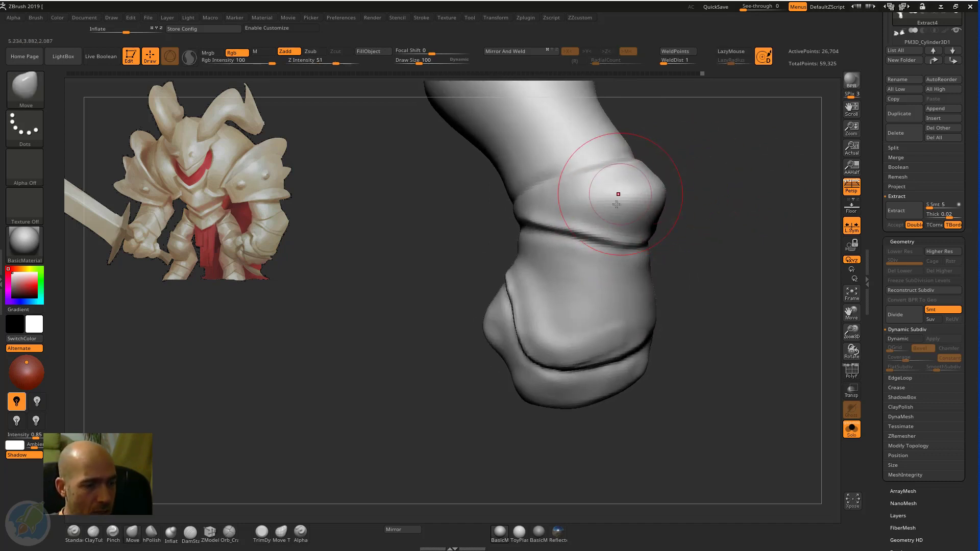
# Step: Flatten the elbow band into planes meeting at a crisp edge with hPolish at draw size 100
pyautogui.press('b')
pyautogui.press('h')
pyautogui.press('p')
pyautogui.moveTo(712, 165); pyautogui.dragTo(655, 170)
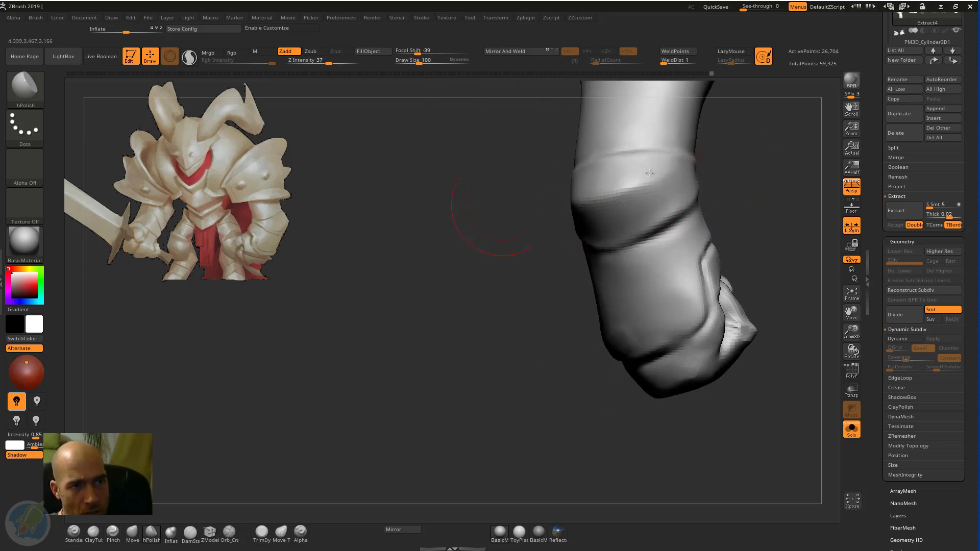
pyautogui.moveTo(470, 207); pyautogui.dragTo(754, 190)
pyautogui.keyDown('alt'); pyautogui.moveTo(754, 191); pyautogui.dragTo(699, 393); pyautogui.keyUp('alt')
pyautogui.moveTo(560, 314); pyautogui.dragTo(603, 412)
pyautogui.moveTo(682, 396); pyautogui.dragTo(724, 365)
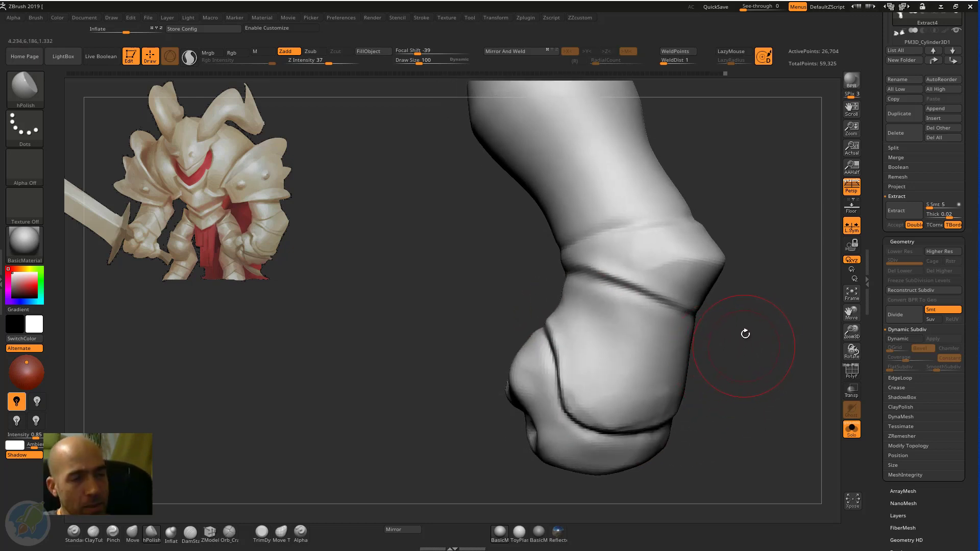
# Step: Refine the elbow and upper arm shape with the Move brush, then show the arm with the whole character
pyautogui.press('b')
pyautogui.press('m')
pyautogui.press('v')
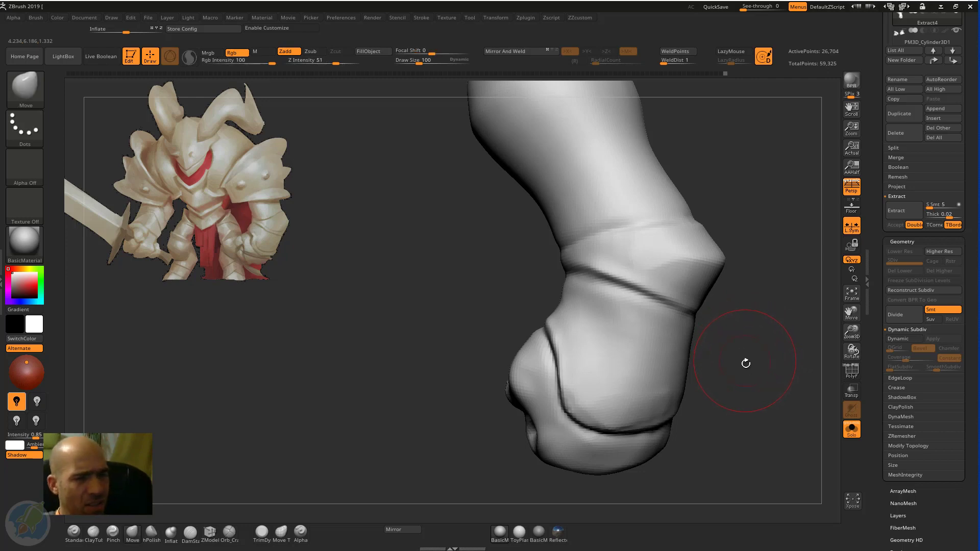
pyautogui.moveTo(747, 364)
pyautogui.mouseDown()
pyautogui.moveTo(691, 394)
pyautogui.moveTo(699, 399)
pyautogui.moveTo(661, 381)
pyautogui.moveTo(760, 349)
pyautogui.moveTo(742, 196)
pyautogui.mouseUp()
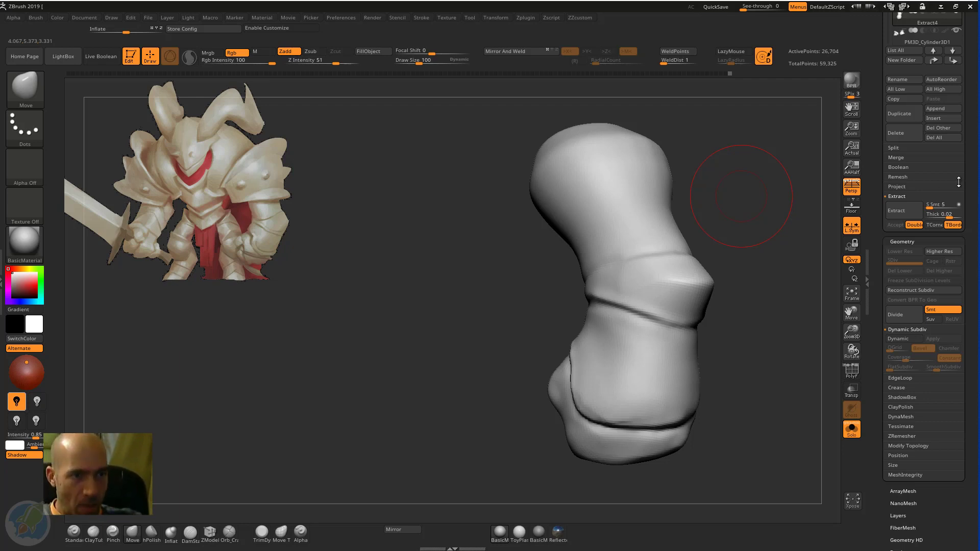
pyautogui.moveTo(753, 333); pyautogui.dragTo(801, 417)
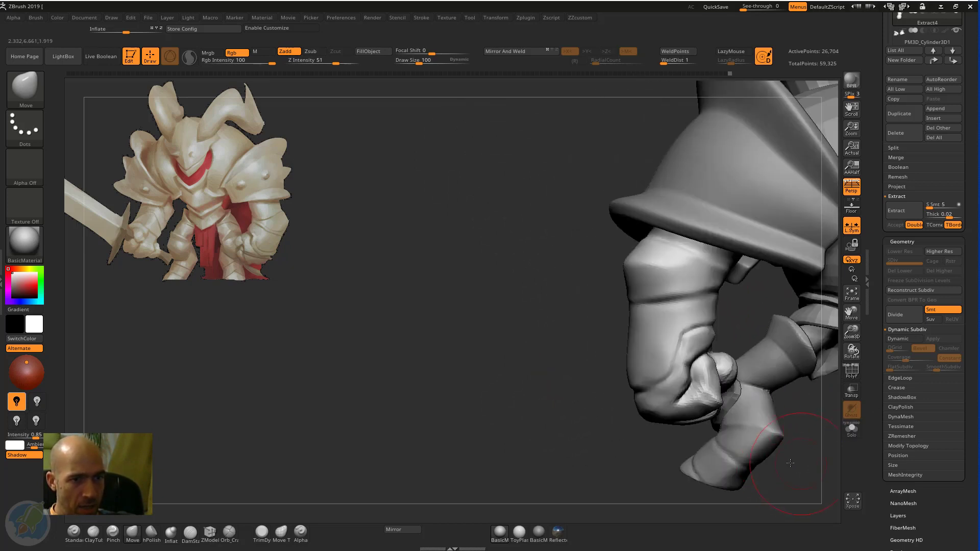
pyautogui.moveTo(790, 463)
pyautogui.keyDown('alt'); pyautogui.mouseDown()
pyautogui.moveTo(779, 482)
pyautogui.moveTo(688, 407)
pyautogui.moveTo(714, 319)
pyautogui.moveTo(737, 305)
pyautogui.moveTo(673, 177)
pyautogui.moveTo(648, 174)
pyautogui.mouseUp(); pyautogui.keyUp('alt')
# Step: Reposition the transform gizmo on the arm and examine the arm's pose from the side and front against the reference
pyautogui.press('w')
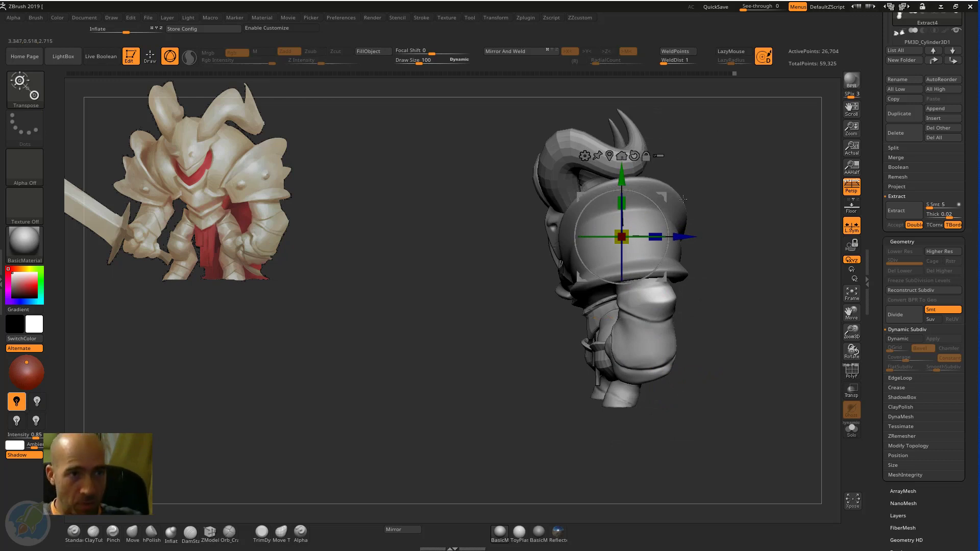
pyautogui.keyDown('alt'); pyautogui.moveTo(664, 189); pyautogui.dragTo(667, 200); pyautogui.keyUp('alt')
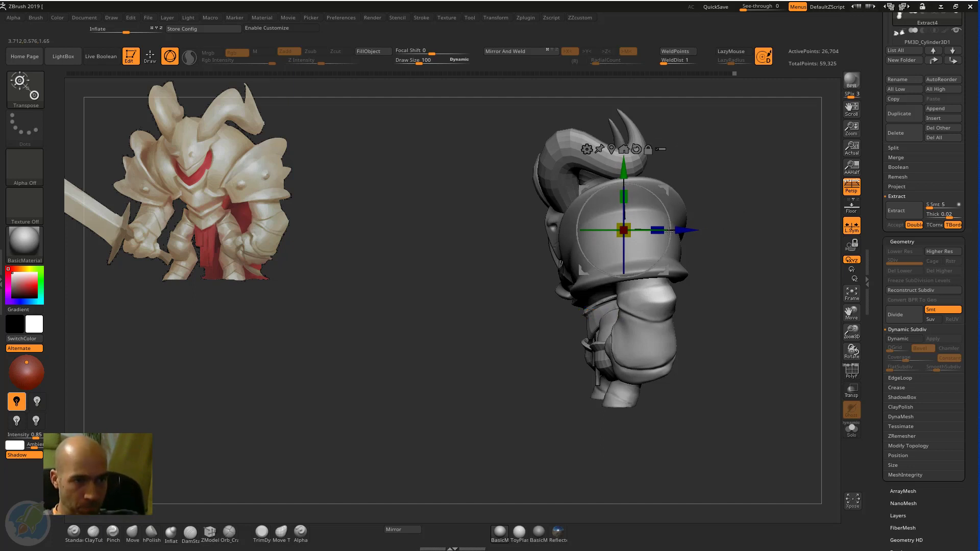
pyautogui.moveTo(669, 210); pyautogui.dragTo(675, 227)
pyautogui.moveTo(802, 205); pyautogui.dragTo(825, 210)
pyautogui.moveTo(729, 300); pyautogui.dragTo(715, 296)
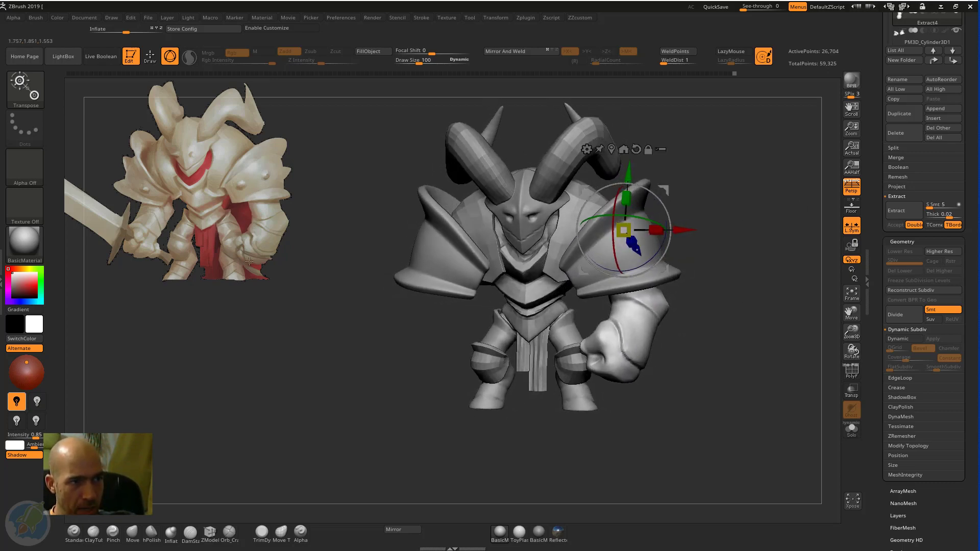
pyautogui.moveTo(693, 352); pyautogui.dragTo(650, 345)
pyautogui.moveTo(736, 317)
pyautogui.mouseDown()
pyautogui.moveTo(702, 313)
pyautogui.moveTo(758, 298)
pyautogui.moveTo(716, 277)
pyautogui.moveTo(647, 274)
pyautogui.moveTo(622, 247)
pyautogui.moveTo(668, 280)
pyautogui.moveTo(648, 269)
pyautogui.moveTo(650, 251)
pyautogui.moveTo(614, 270)
pyautogui.moveTo(612, 291)
pyautogui.moveTo(513, 275)
pyautogui.mouseUp()
# Step: Reshape the inner arm and push the elbow outward with the Move brush at draw size 100
pyautogui.press('q')
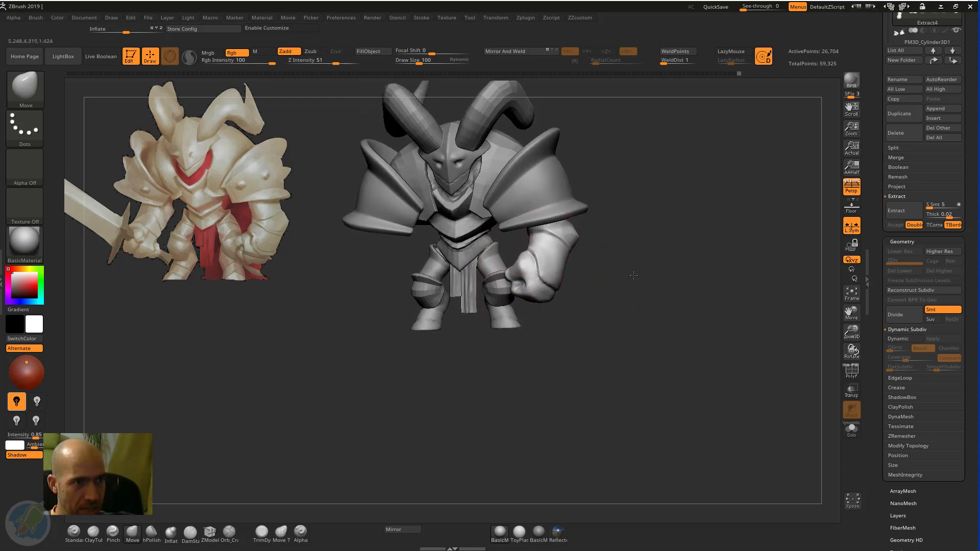
pyautogui.keyDown('alt'); pyautogui.moveTo(633, 275); pyautogui.dragTo(633, 304); pyautogui.keyUp('alt')
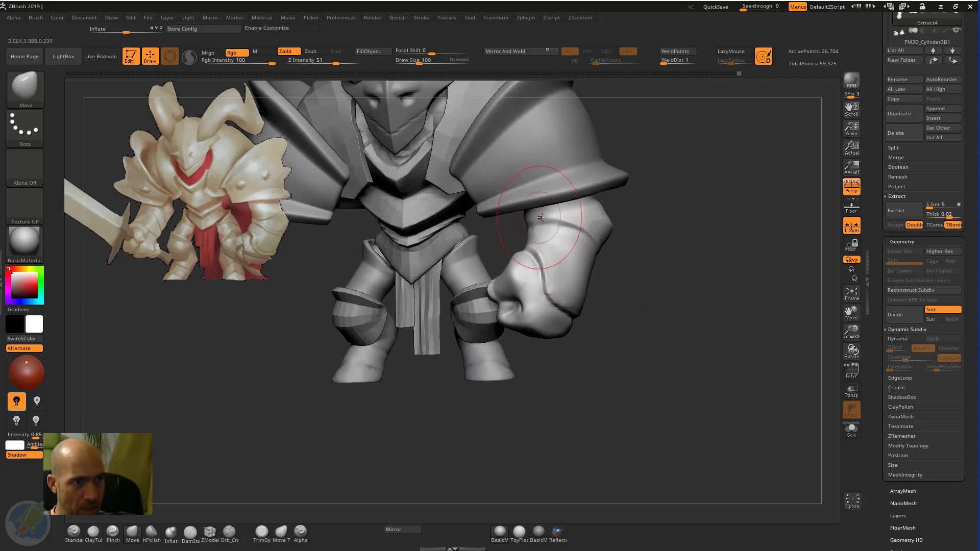
pyautogui.moveTo(541, 217); pyautogui.dragTo(592, 232)
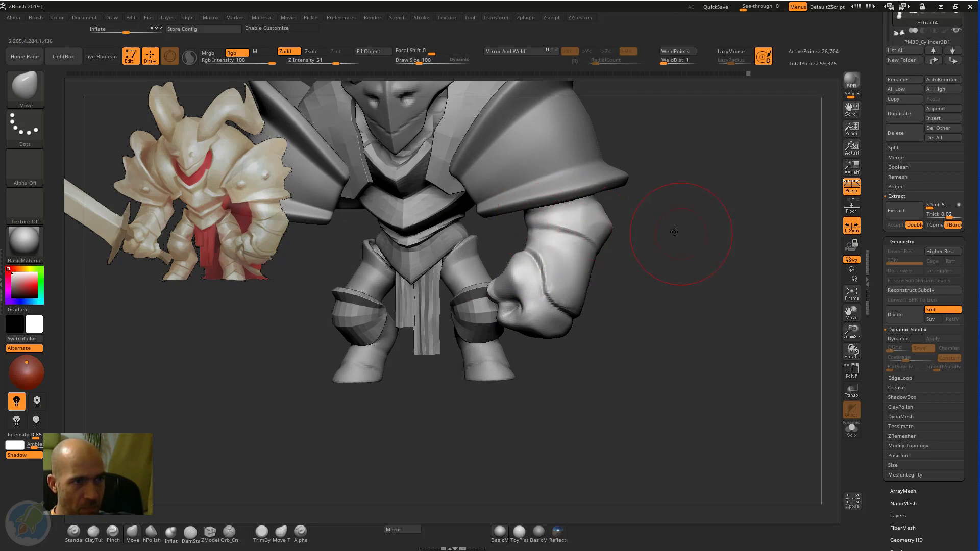
pyautogui.moveTo(674, 232); pyautogui.dragTo(665, 246)
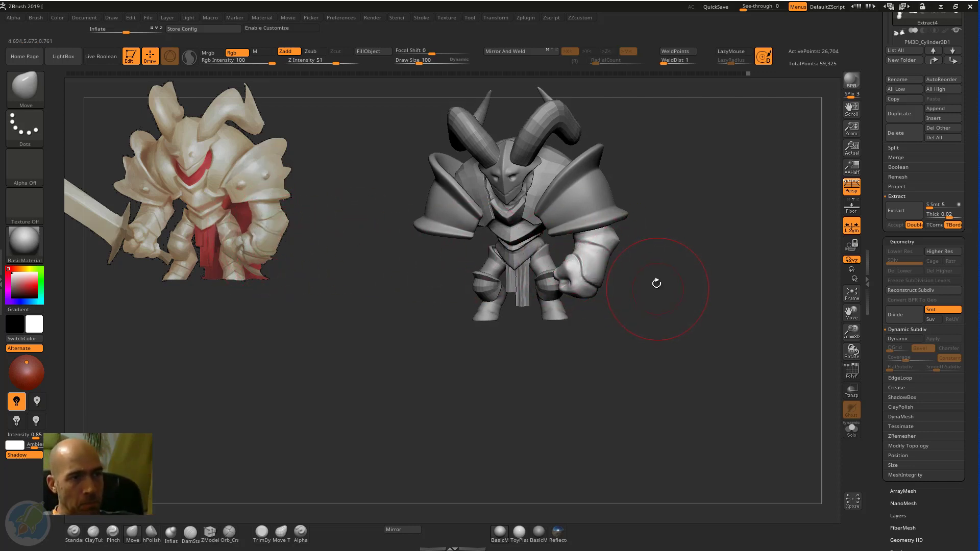
pyautogui.moveTo(632, 250); pyautogui.dragTo(621, 251)
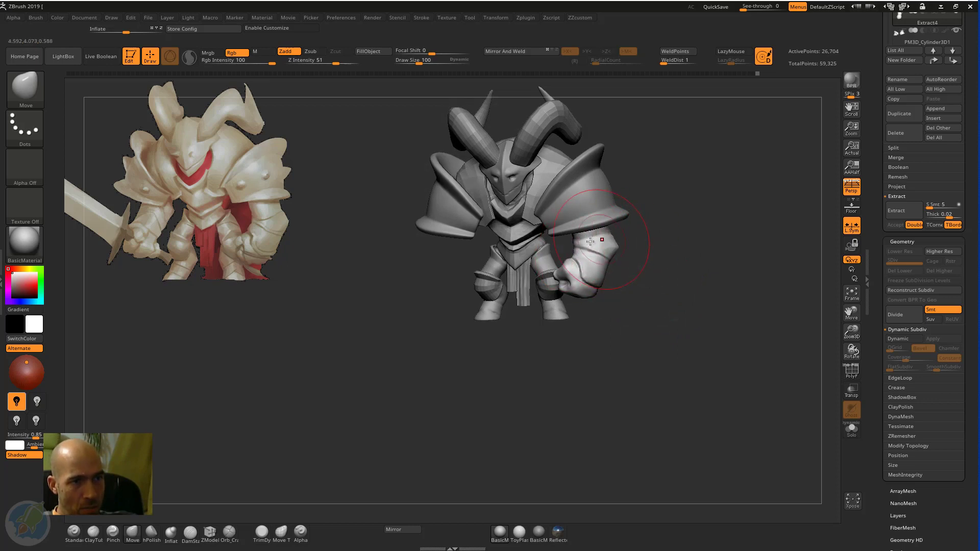
# Step: Adjust the elbow band and the inner side of the upper arm in front view with the Move brush
pyautogui.moveTo(655, 234)
pyautogui.keyDown('alt'); pyautogui.mouseDown()
pyautogui.moveTo(654, 244)
pyautogui.moveTo(620, 235)
pyautogui.moveTo(641, 239)
pyautogui.mouseUp(); pyautogui.keyUp('alt')
pyautogui.moveTo(507, 281); pyautogui.dragTo(609, 296)
pyautogui.moveTo(662, 237); pyautogui.dragTo(648, 242)
pyautogui.moveTo(648, 242)
pyautogui.mouseDown(button='right')
pyautogui.moveTo(781, 256)
pyautogui.moveTo(700, 240)
pyautogui.moveTo(707, 247)
pyautogui.mouseUp(button='right')
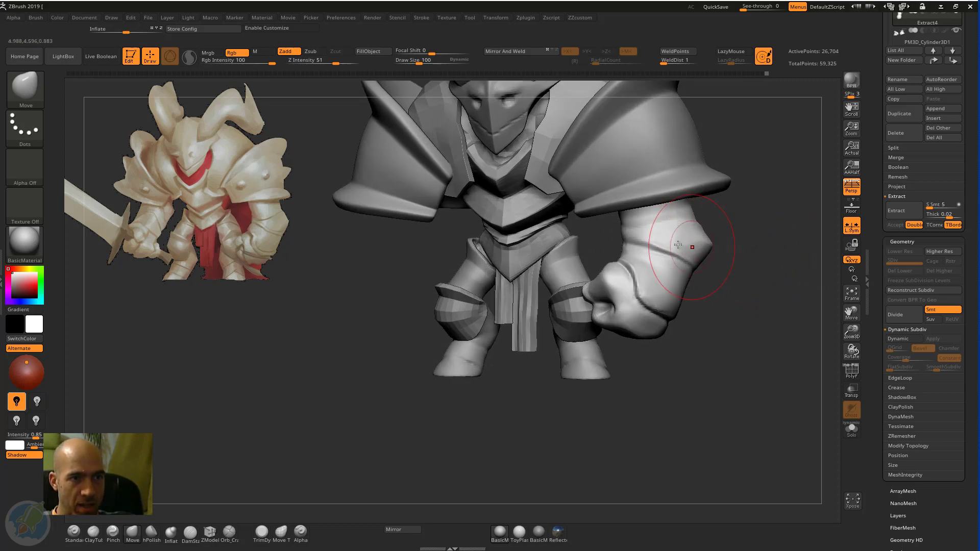
pyautogui.moveTo(678, 245); pyautogui.dragTo(515, 240)
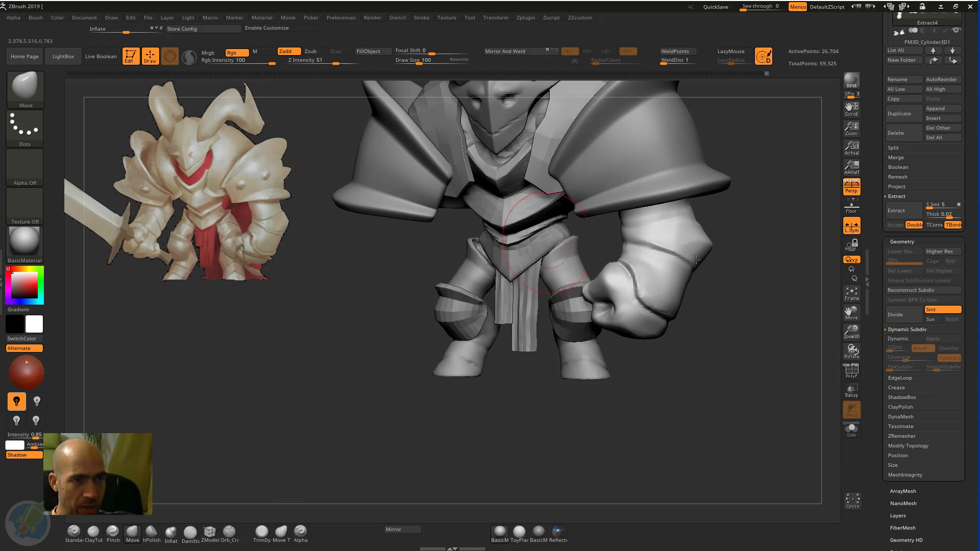
pyautogui.moveTo(697, 260)
pyautogui.keyDown('ctrl'); pyautogui.mouseDown(button='right')
pyautogui.moveTo(754, 277)
pyautogui.moveTo(619, 227)
pyautogui.mouseUp(button='right'); pyautogui.keyUp('ctrl')
pyautogui.moveTo(602, 228); pyautogui.dragTo(612, 228)
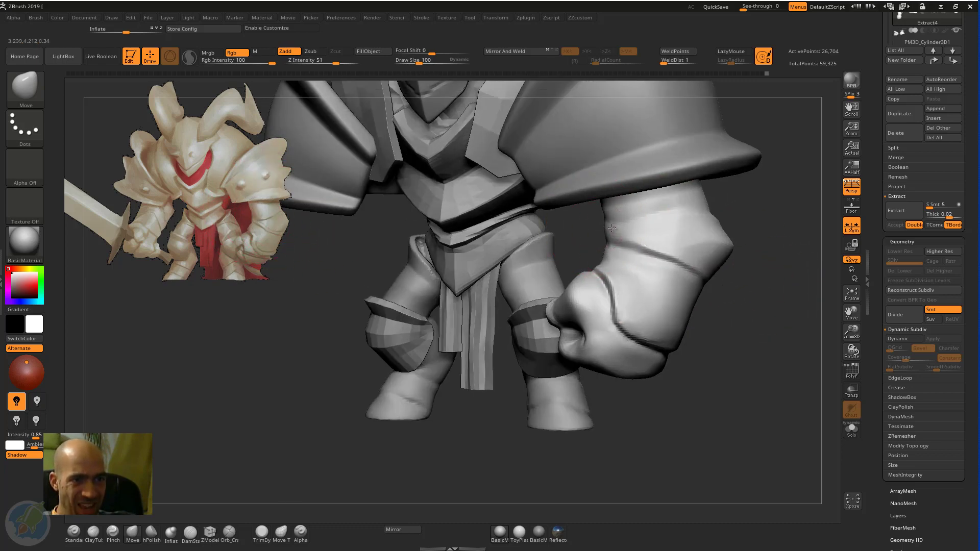
# Step: Refine the forearm and elbow contours from the side and back with the Move brush at draw size 100
pyautogui.moveTo(774, 199); pyautogui.dragTo(655, 254)
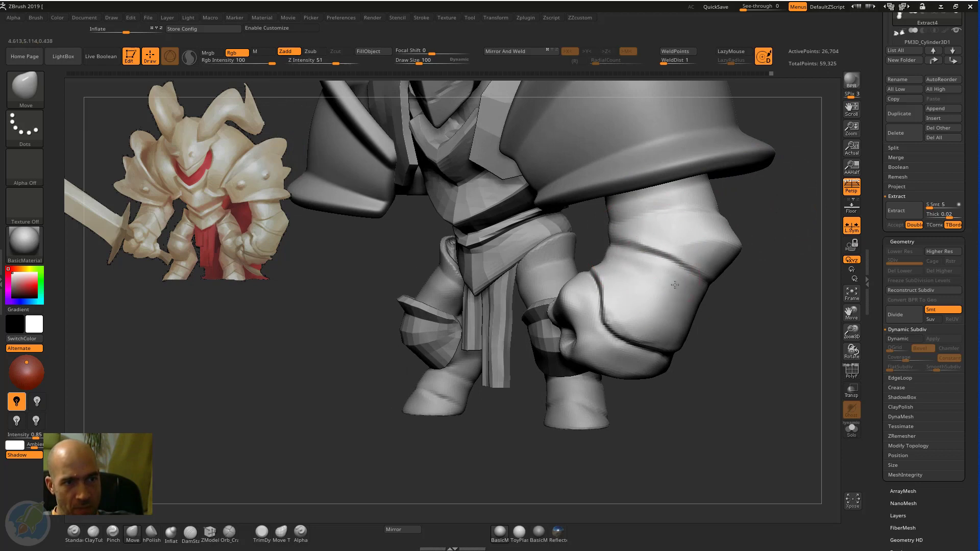
pyautogui.moveTo(675, 285); pyautogui.dragTo(676, 287)
pyautogui.moveTo(772, 315)
pyautogui.mouseDown()
pyautogui.moveTo(620, 276)
pyautogui.moveTo(688, 268)
pyautogui.mouseUp()
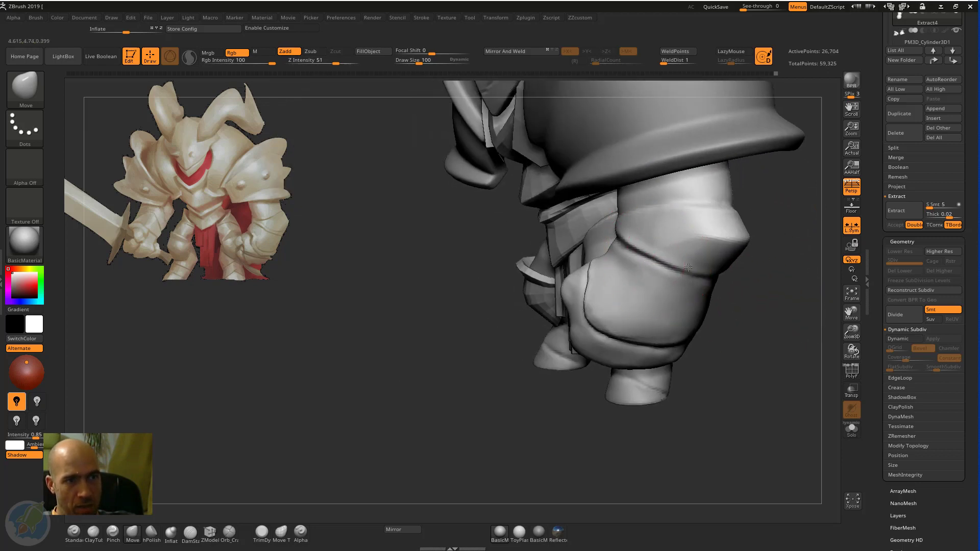
pyautogui.moveTo(770, 292)
pyautogui.mouseDown()
pyautogui.moveTo(659, 273)
pyautogui.moveTo(689, 243)
pyautogui.mouseUp()
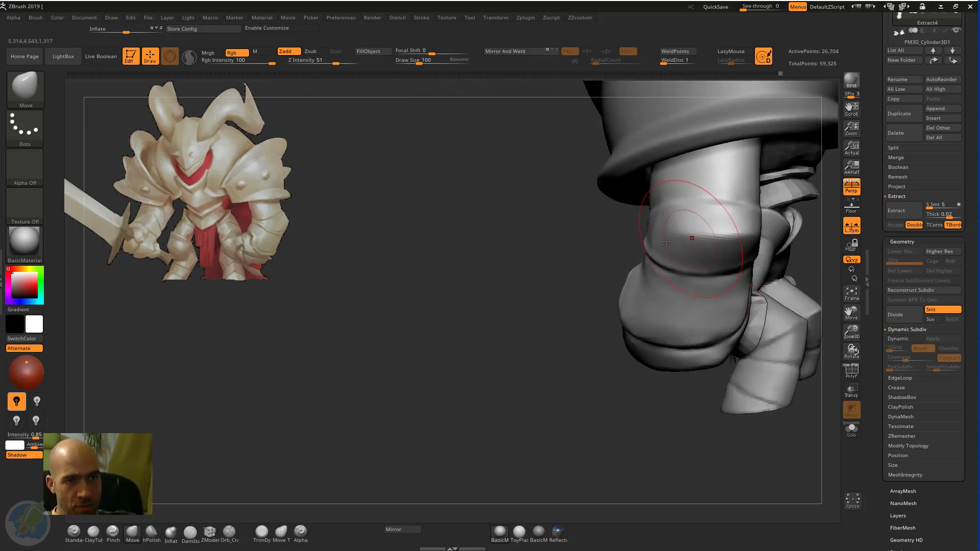
pyautogui.moveTo(594, 242); pyautogui.dragTo(641, 239)
pyautogui.moveTo(766, 250); pyautogui.dragTo(779, 234)
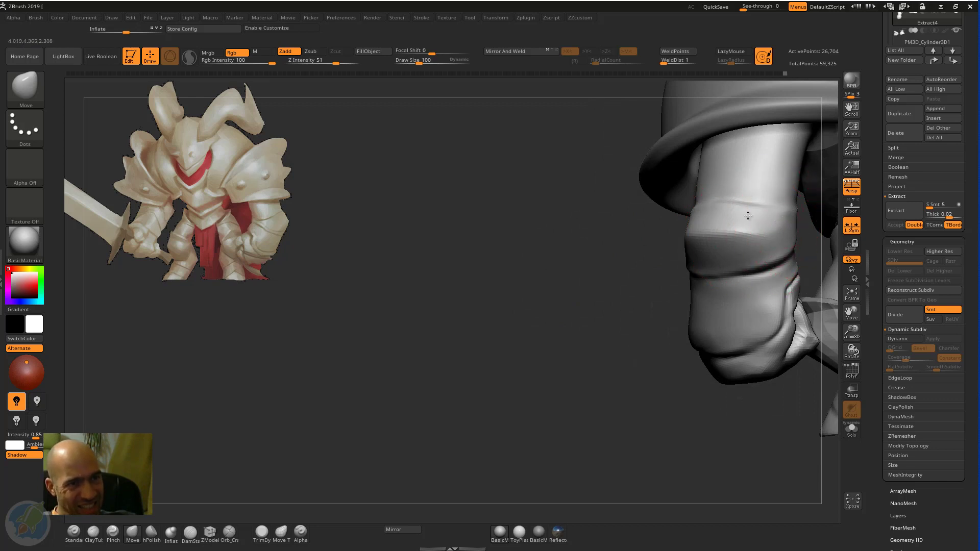
pyautogui.moveTo(604, 265); pyautogui.dragTo(536, 228)
pyautogui.moveTo(561, 271); pyautogui.dragTo(817, 357)
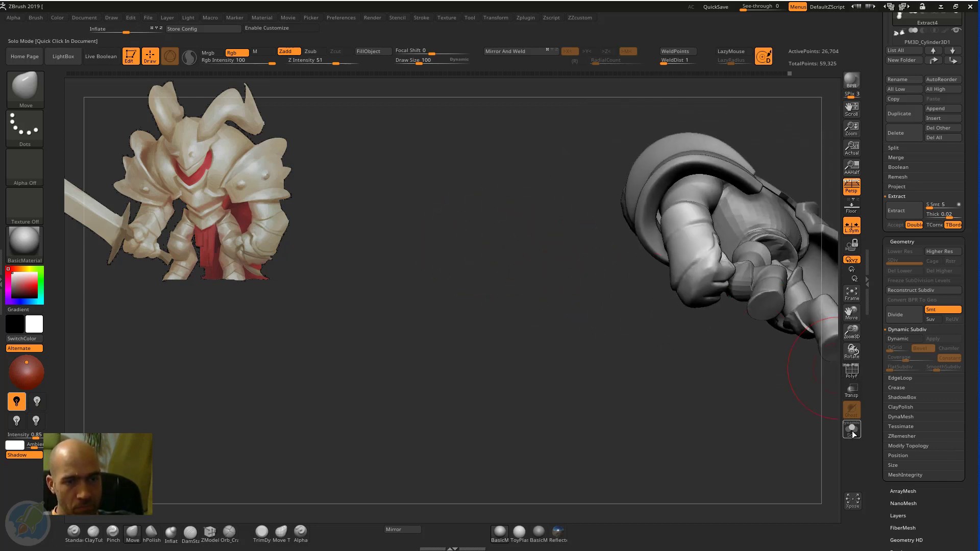
# Step: Isolate the arm and build up the front of its shoulder with the ClayTubes brush at draw size 100
pyautogui.click(851, 431)
pyautogui.moveTo(755, 372); pyautogui.dragTo(691, 228)
pyautogui.moveTo(687, 182); pyautogui.dragTo(669, 174)
pyautogui.press('b')
pyautogui.press('c')
pyautogui.press('t')
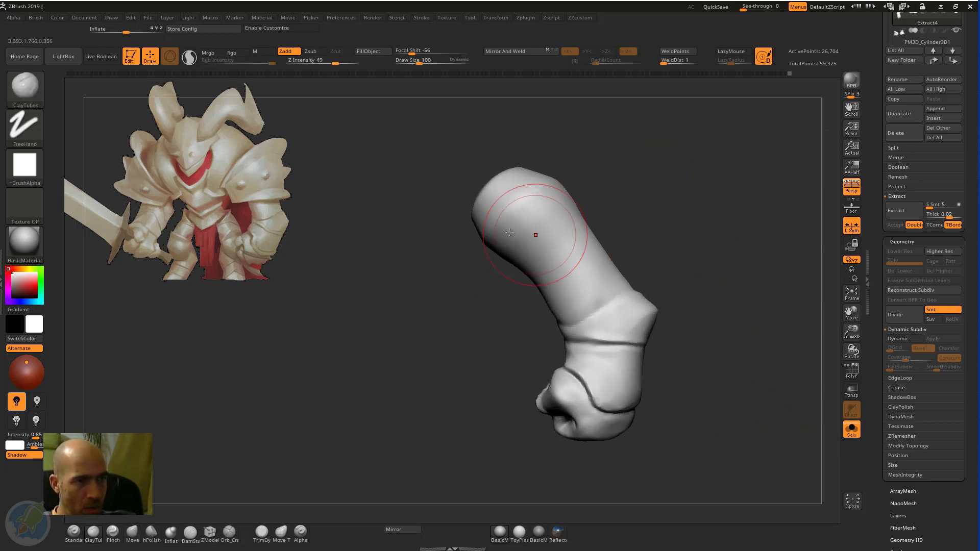
pyautogui.moveTo(490, 204); pyautogui.dragTo(551, 219)
pyautogui.moveTo(506, 184); pyautogui.dragTo(562, 210)
pyautogui.moveTo(485, 214); pyautogui.dragTo(566, 230)
# Step: Extend the clay build-up around the outer side of the shoulder and smooth it into a rounded cap
pyautogui.moveTo(612, 158); pyautogui.dragTo(569, 204)
pyautogui.moveTo(575, 145); pyautogui.dragTo(584, 194)
pyautogui.moveTo(602, 156); pyautogui.dragTo(605, 197)
pyautogui.moveTo(653, 201)
pyautogui.mouseDown()
pyautogui.moveTo(643, 186)
pyautogui.moveTo(535, 198)
pyautogui.mouseUp()
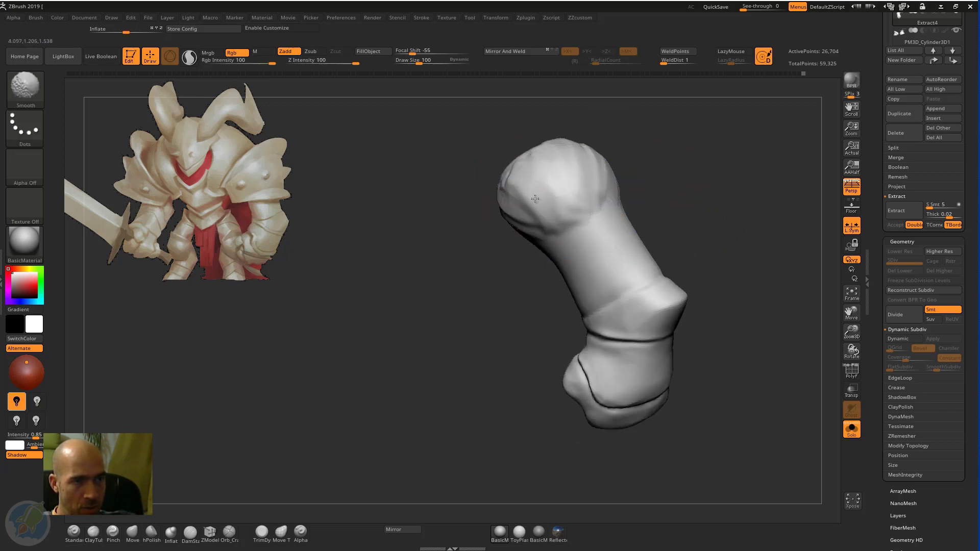
pyautogui.moveTo(670, 174); pyautogui.dragTo(649, 276)
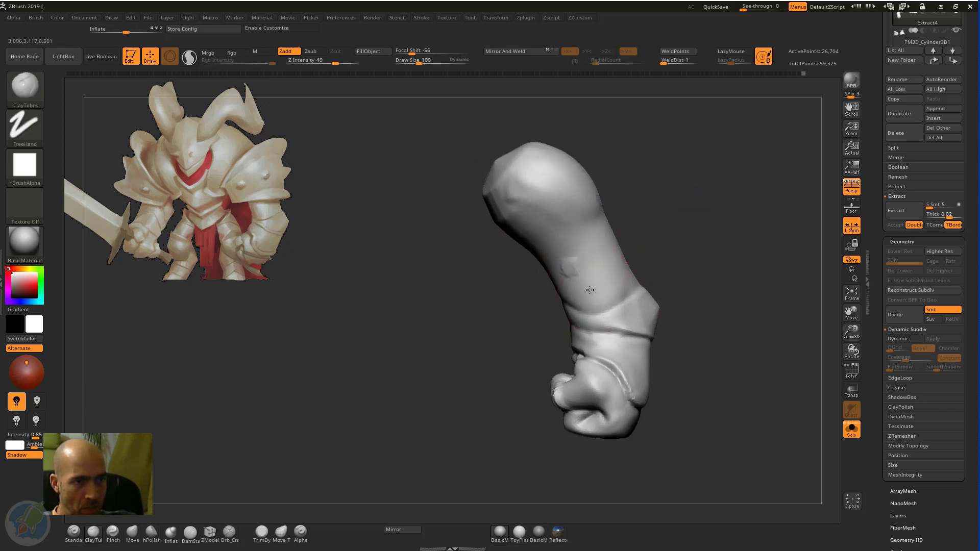
# Step: Add ClayTubes volume along the upper arm between the shoulder cap and elbow band, and smooth the strokes
pyautogui.moveTo(590, 290)
pyautogui.mouseDown()
pyautogui.moveTo(564, 242)
pyautogui.moveTo(623, 302)
pyautogui.moveTo(566, 261)
pyautogui.moveTo(587, 298)
pyautogui.mouseUp()
pyautogui.moveTo(571, 237)
pyautogui.mouseDown()
pyautogui.moveTo(601, 291)
pyautogui.moveTo(605, 273)
pyautogui.mouseUp()
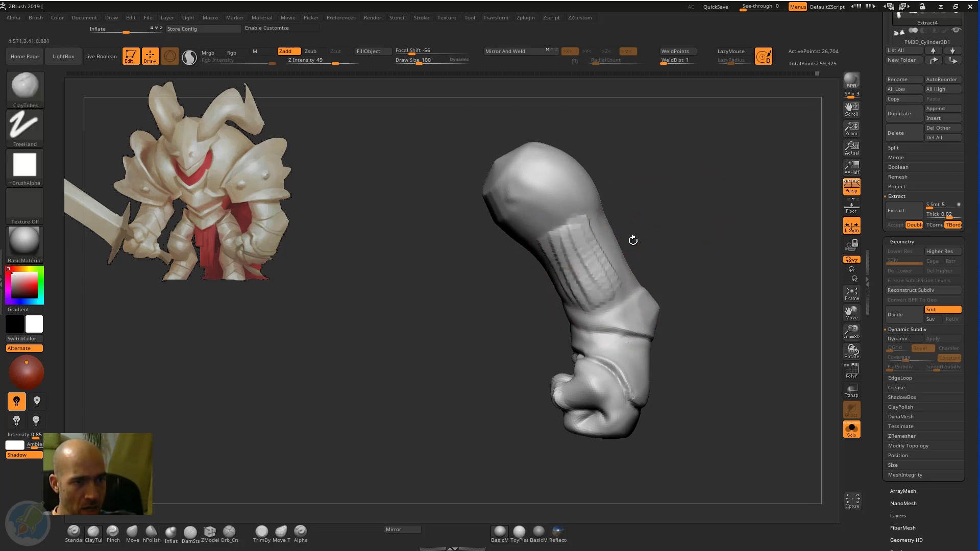
pyautogui.moveTo(632, 241)
pyautogui.mouseDown()
pyautogui.moveTo(644, 242)
pyautogui.moveTo(579, 268)
pyautogui.mouseUp()
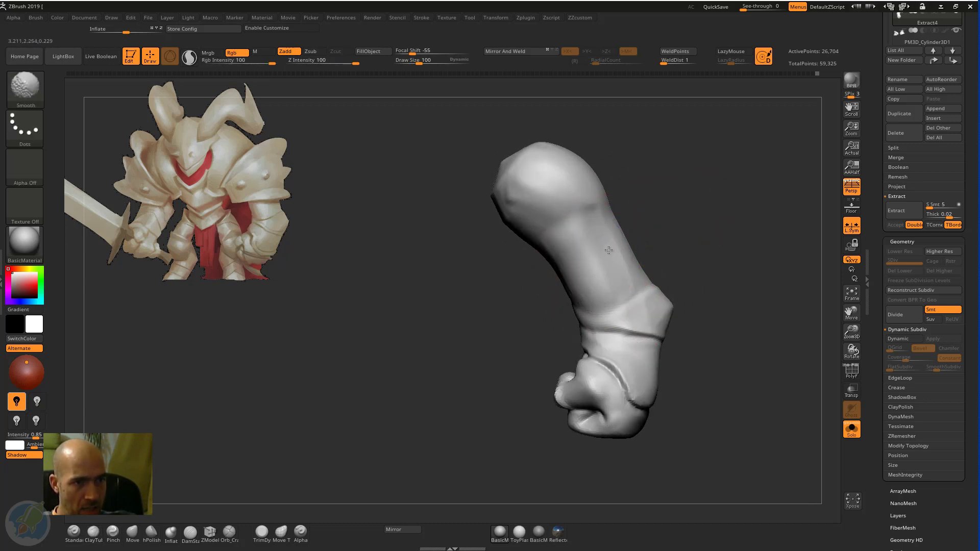
pyautogui.moveTo(701, 206)
pyautogui.mouseDown()
pyautogui.moveTo(660, 186)
pyautogui.moveTo(659, 171)
pyautogui.mouseUp()
# Step: Carve the upper edge of the elbow band and the crease under the shoulder cap with DamStandard at draw size 68
pyautogui.press('b')
pyautogui.press('d')
pyautogui.press('s')
pyautogui.press('s')
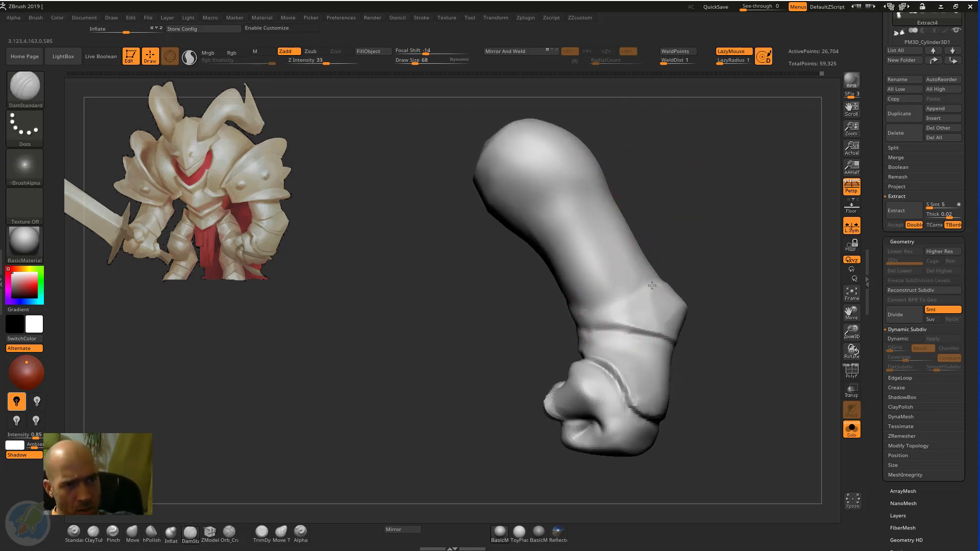
pyautogui.moveTo(679, 301); pyautogui.dragTo(560, 302)
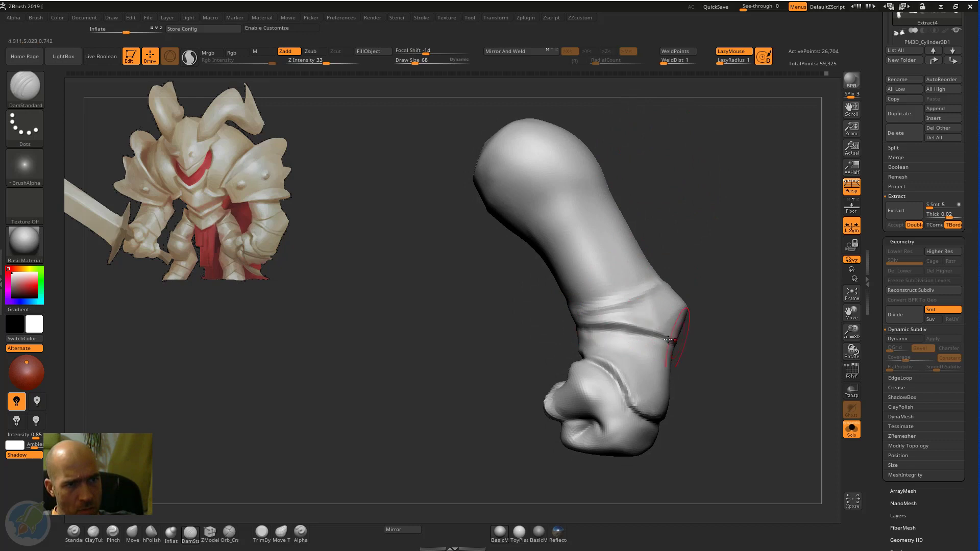
pyautogui.moveTo(702, 205)
pyautogui.mouseDown()
pyautogui.moveTo(652, 191)
pyautogui.moveTo(602, 222)
pyautogui.moveTo(583, 220)
pyautogui.moveTo(608, 210)
pyautogui.moveTo(572, 212)
pyautogui.mouseUp()
pyautogui.moveTo(521, 215)
pyautogui.mouseDown()
pyautogui.moveTo(606, 215)
pyautogui.moveTo(557, 204)
pyautogui.mouseUp()
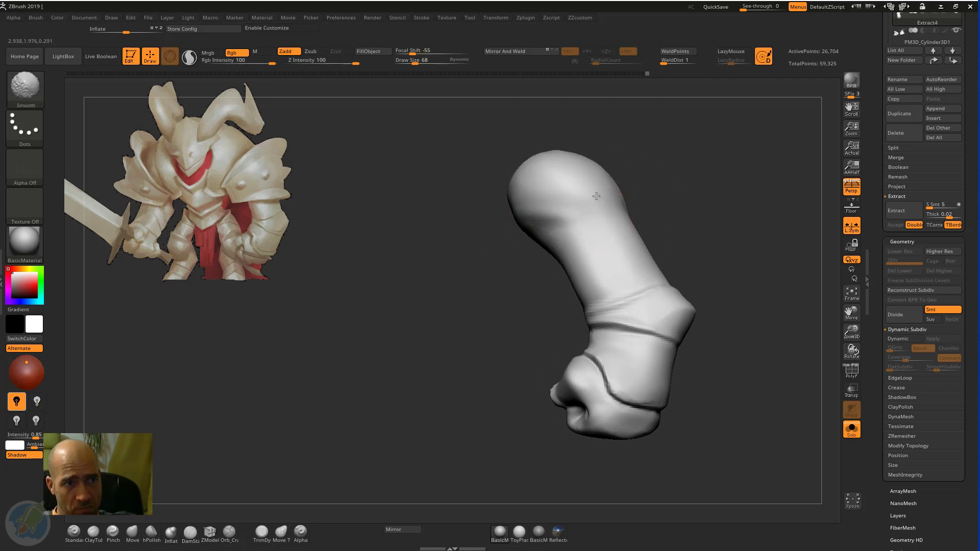
pyautogui.moveTo(650, 205)
pyautogui.mouseDown()
pyautogui.moveTo(599, 221)
pyautogui.moveTo(608, 204)
pyautogui.mouseUp()
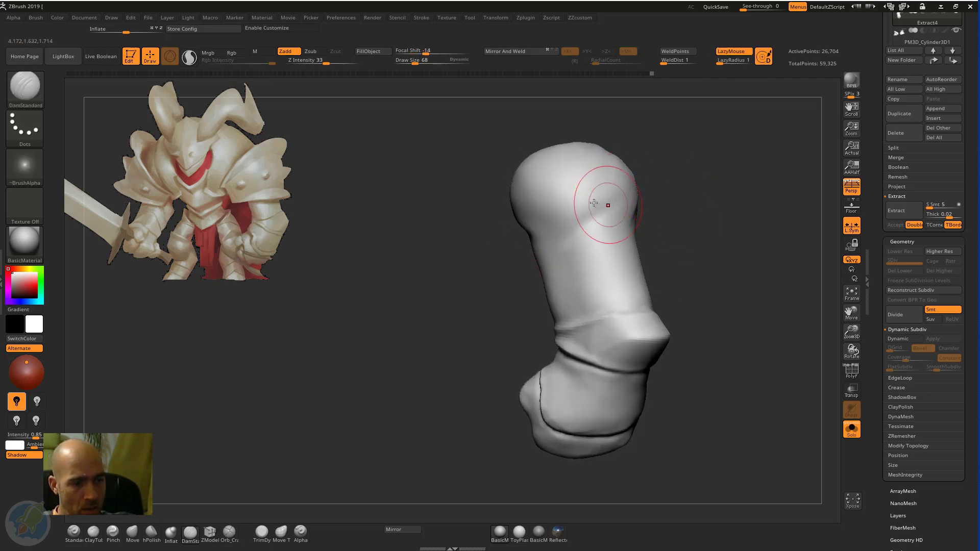
# Step: Build up the outer shoulder cap down to a central point with ClayTubes at draw size 68, and smooth it
pyautogui.press('2')
pyautogui.moveTo(558, 225)
pyautogui.mouseDown()
pyautogui.moveTo(567, 218)
pyautogui.moveTo(549, 237)
pyautogui.moveTo(558, 244)
pyautogui.mouseUp()
pyautogui.moveTo(531, 175); pyautogui.dragTo(560, 249)
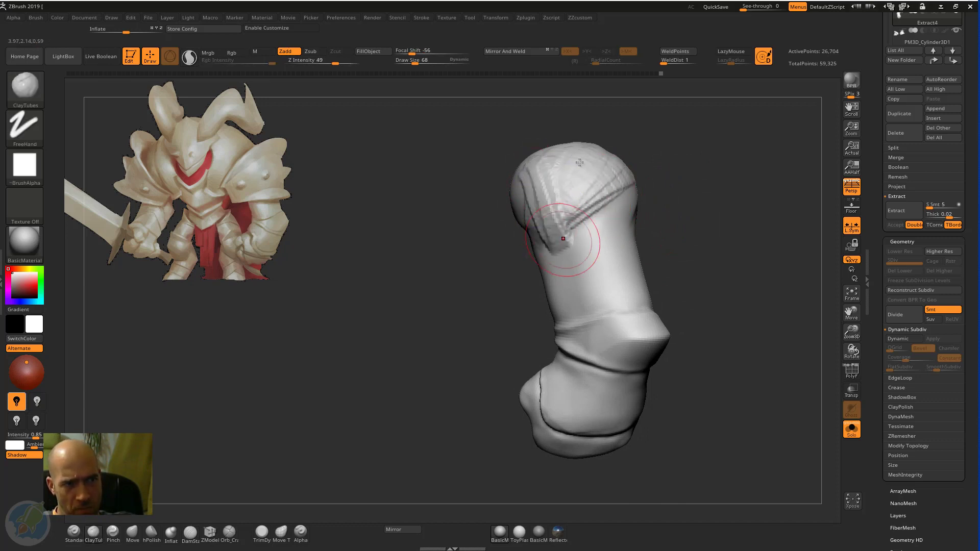
pyautogui.moveTo(593, 179)
pyautogui.mouseDown()
pyautogui.moveTo(561, 254)
pyautogui.moveTo(576, 225)
pyautogui.moveTo(536, 203)
pyautogui.mouseUp()
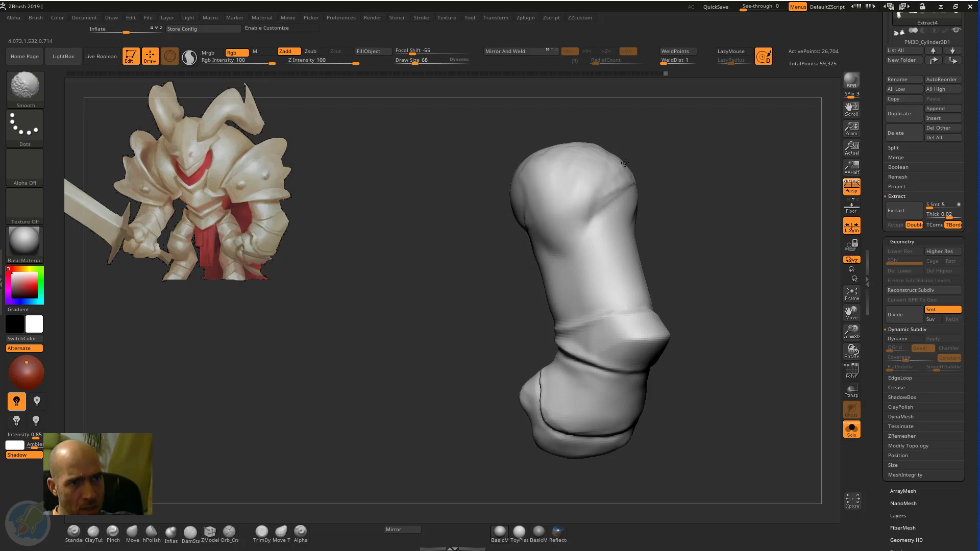
pyautogui.moveTo(699, 155); pyautogui.dragTo(644, 183)
# Step: Carve and soften the crease under the shoulder cap around the inner side of the arm
pyautogui.press('3')
pyautogui.moveTo(473, 240); pyautogui.dragTo(544, 252)
pyautogui.press('shift')
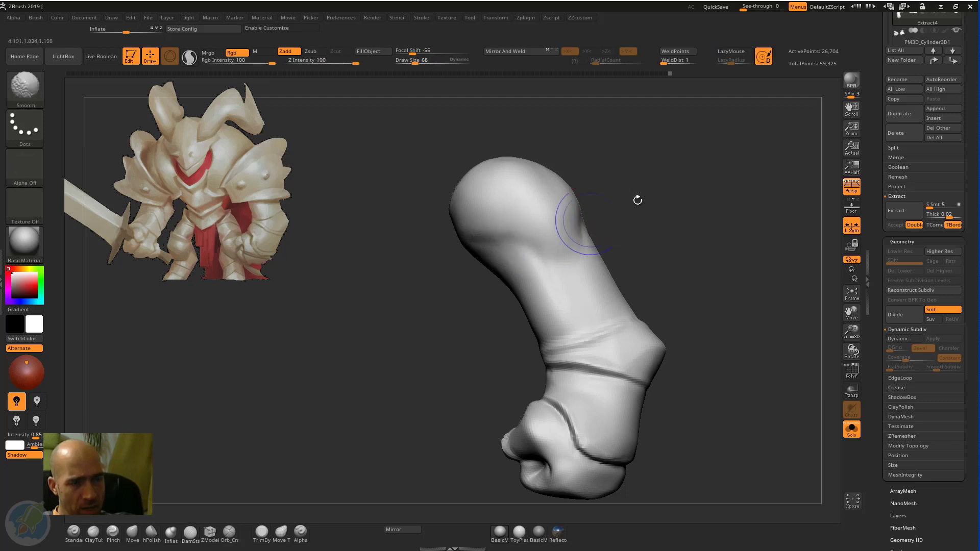
pyautogui.moveTo(637, 199); pyautogui.dragTo(700, 192)
pyautogui.moveTo(454, 274); pyautogui.dragTo(474, 262)
pyautogui.press('shift')
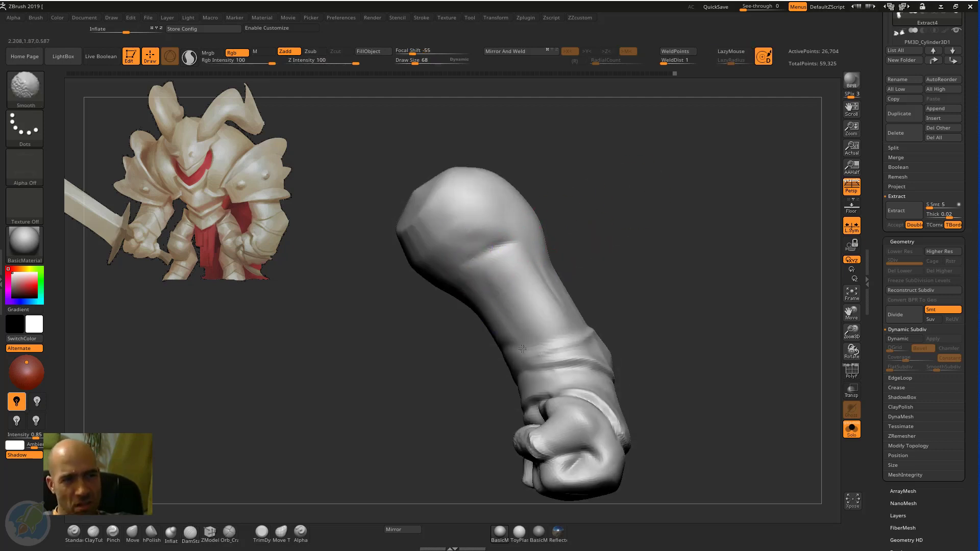
pyautogui.moveTo(357, 228)
pyautogui.mouseDown()
pyautogui.moveTo(511, 230)
pyautogui.moveTo(506, 286)
pyautogui.moveTo(520, 335)
pyautogui.mouseUp()
# Step: Adjust the inner contour of the upper arm below the shoulder cap with the Move brush
pyautogui.moveTo(676, 221); pyautogui.dragTo(633, 197)
pyautogui.press('b')
pyautogui.press('m')
pyautogui.press('v')
pyautogui.press(']')
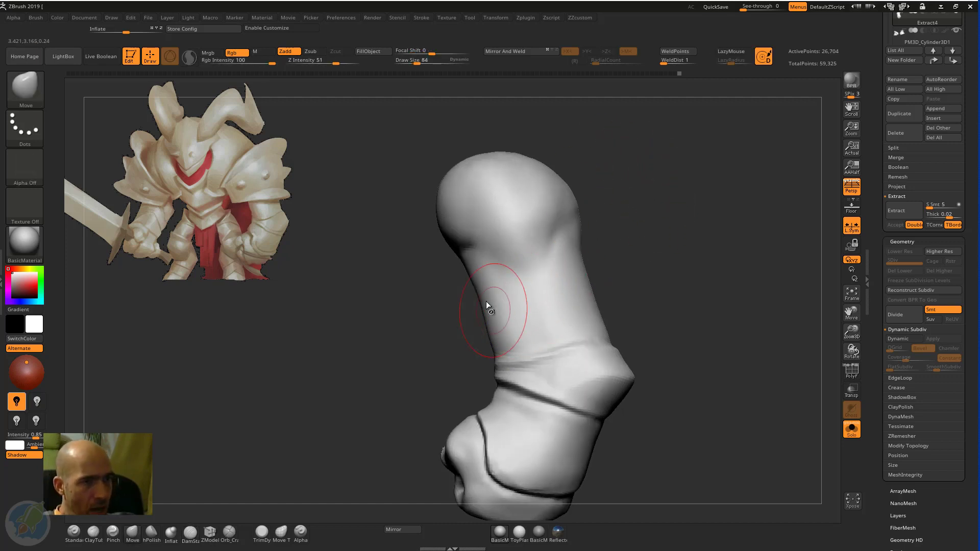
pyautogui.moveTo(477, 297); pyautogui.dragTo(485, 296)
pyautogui.moveTo(625, 223)
pyautogui.mouseDown()
pyautogui.moveTo(634, 215)
pyautogui.moveTo(610, 218)
pyautogui.mouseUp()
# Step: Sharpen the lower edge of the shoulder cap with the Pinch brush at draw size 88 and smooth its back
pyautogui.press('b')
pyautogui.press('p')
pyautogui.press('i')
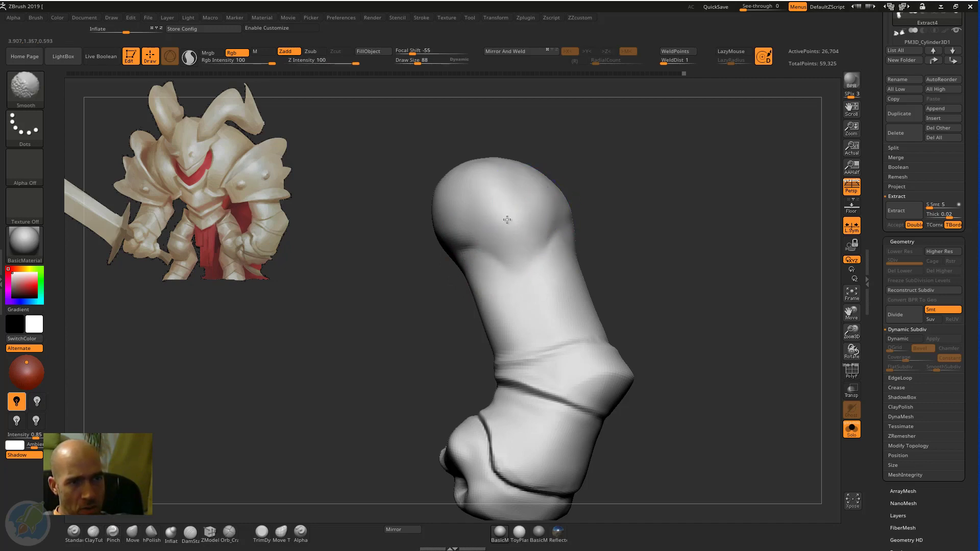
pyautogui.moveTo(613, 204); pyautogui.dragTo(547, 213)
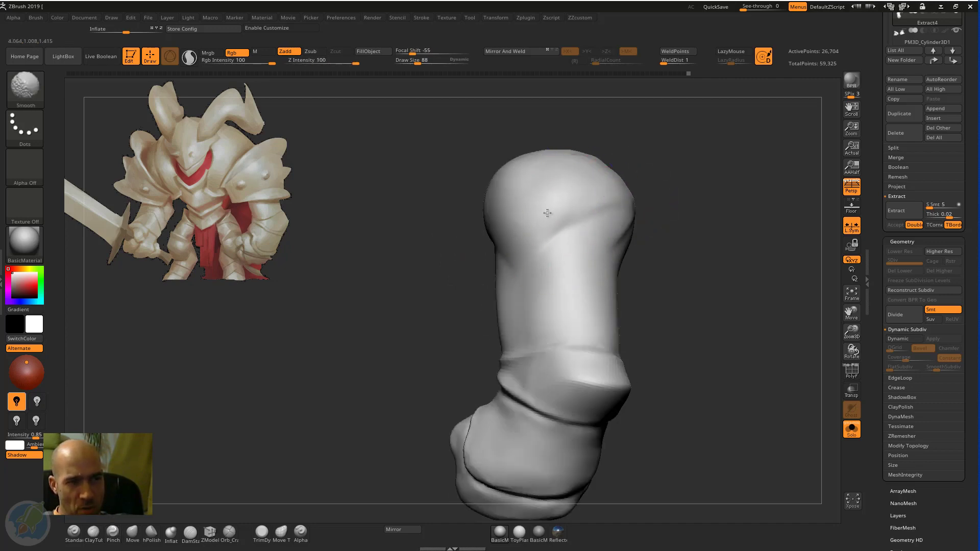
pyautogui.moveTo(687, 198); pyautogui.dragTo(643, 217)
pyautogui.keyDown('shift'); pyautogui.moveTo(628, 231); pyautogui.dragTo(602, 222); pyautogui.keyUp('shift')
pyautogui.moveTo(709, 225); pyautogui.dragTo(682, 214)
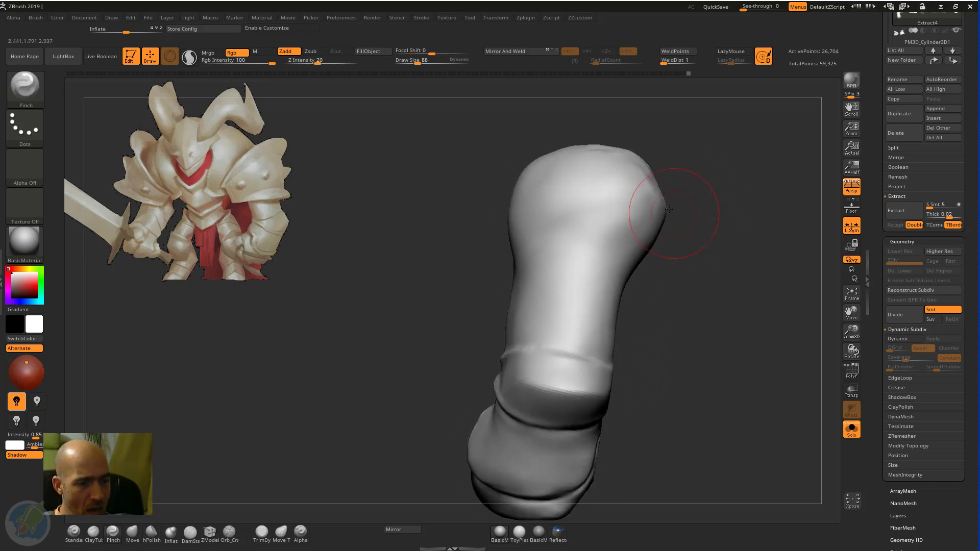
# Step: Define the rear edge of the shoulder cap with the DamStandard brush at draw size 88
pyautogui.press('b')
pyautogui.press('d')
pyautogui.press('s')
pyautogui.moveTo(531, 248)
pyautogui.keyDown('alt'); pyautogui.mouseDown()
pyautogui.moveTo(600, 223)
pyautogui.moveTo(603, 207)
pyautogui.mouseUp(); pyautogui.keyUp('alt')
pyautogui.moveTo(669, 255)
pyautogui.mouseDown()
pyautogui.moveTo(683, 259)
pyautogui.moveTo(659, 253)
pyautogui.moveTo(693, 248)
pyautogui.moveTo(606, 258)
pyautogui.mouseUp()
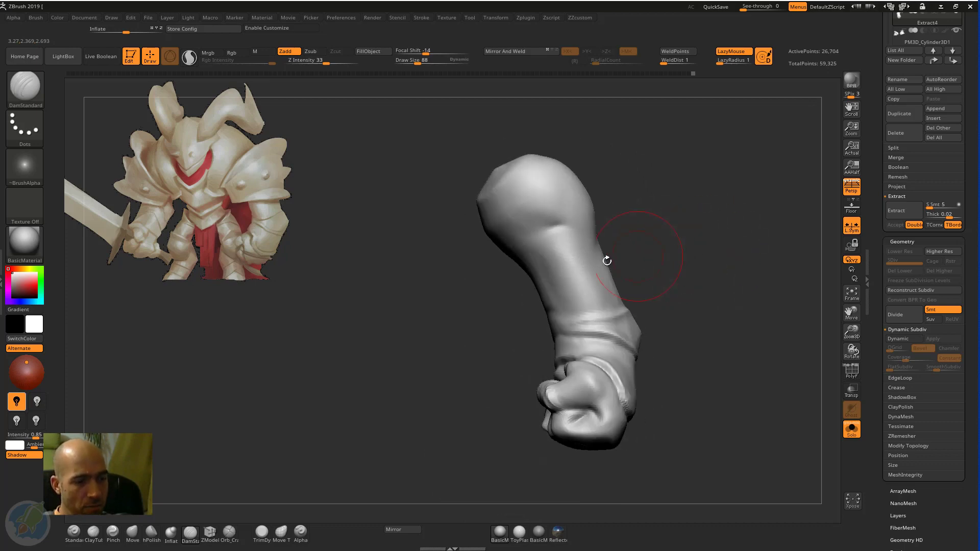
# Step: Select the Move brush and smooth the outer surface of the gauntlet cuff between the elbow band and the fist
pyautogui.press('b')
pyautogui.press('m')
pyautogui.press('v')
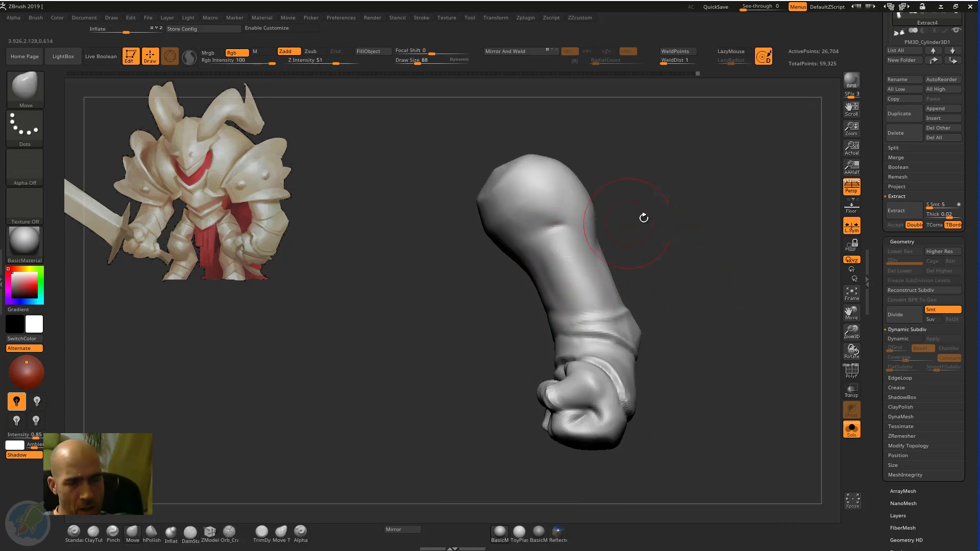
pyautogui.moveTo(644, 218); pyautogui.dragTo(549, 243)
pyautogui.keyDown('alt'); pyautogui.moveTo(679, 208); pyautogui.dragTo(653, 168); pyautogui.keyUp('alt')
pyautogui.moveTo(679, 220); pyautogui.dragTo(613, 225)
pyautogui.keyDown('alt'); pyautogui.moveTo(677, 311); pyautogui.dragTo(660, 243); pyautogui.keyUp('alt')
pyautogui.keyDown('alt'); pyautogui.moveTo(661, 244); pyautogui.dragTo(679, 352); pyautogui.keyUp('alt')
pyautogui.keyDown('shift'); pyautogui.moveTo(595, 286); pyautogui.dragTo(575, 315); pyautogui.keyUp('shift')
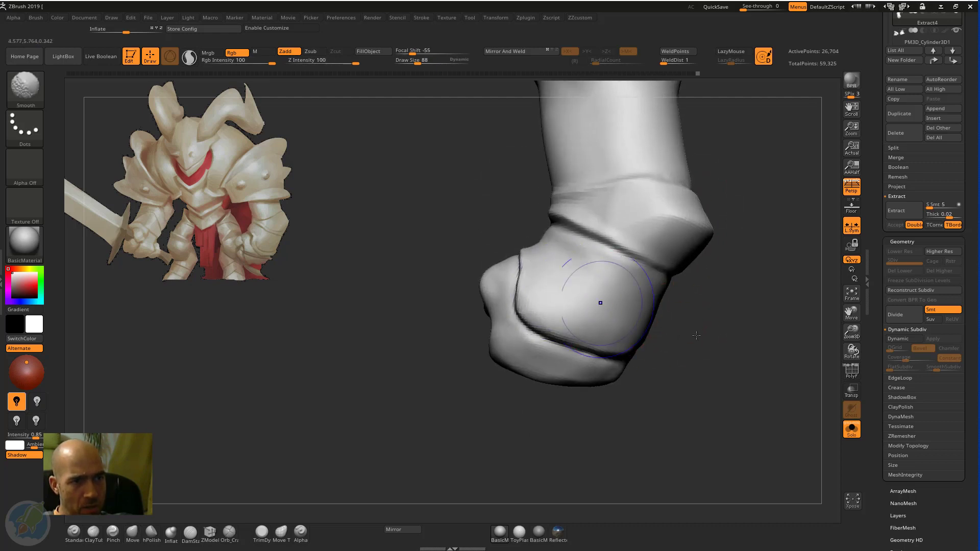
pyautogui.moveTo(696, 335); pyautogui.dragTo(628, 276)
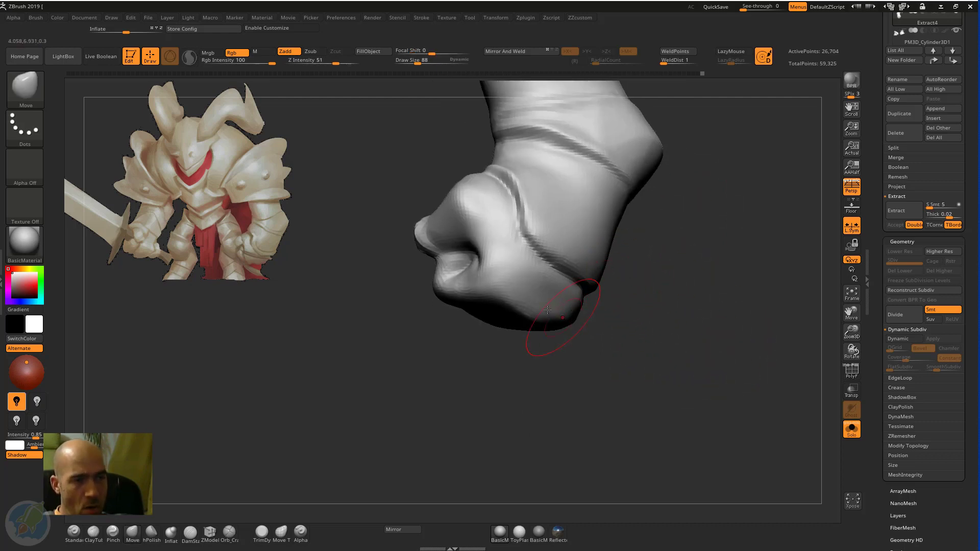
# Step: Add volume to the side of the fist and thumb base with ClayTubes at draw size 88, and smooth the thumb base
pyautogui.moveTo(616, 331)
pyautogui.mouseDown()
pyautogui.moveTo(641, 326)
pyautogui.moveTo(653, 340)
pyautogui.moveTo(651, 322)
pyautogui.mouseUp()
pyautogui.press('b')
pyautogui.press('c')
pyautogui.press('t')
pyautogui.moveTo(542, 265)
pyautogui.mouseDown()
pyautogui.moveTo(503, 268)
pyautogui.moveTo(531, 253)
pyautogui.moveTo(452, 262)
pyautogui.moveTo(463, 250)
pyautogui.mouseUp()
pyautogui.moveTo(451, 214)
pyautogui.mouseDown()
pyautogui.moveTo(531, 213)
pyautogui.moveTo(459, 217)
pyautogui.mouseUp()
pyautogui.moveTo(483, 196)
pyautogui.keyDown('shift'); pyautogui.mouseDown()
pyautogui.moveTo(526, 184)
pyautogui.moveTo(532, 158)
pyautogui.mouseUp(); pyautogui.keyUp('shift')
pyautogui.keyDown('shift'); pyautogui.moveTo(451, 208); pyautogui.dragTo(484, 184); pyautogui.keyUp('shift')
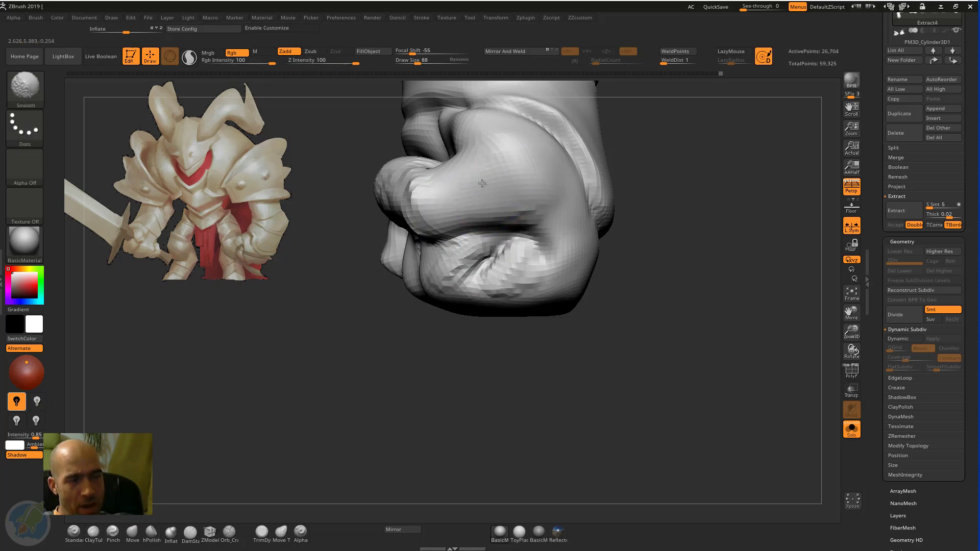
# Step: Reshape the fold between the thumb and the curled index finger with the Move brush
pyautogui.moveTo(700, 221)
pyautogui.keyDown('alt'); pyautogui.mouseDown()
pyautogui.moveTo(737, 256)
pyautogui.moveTo(680, 225)
pyautogui.mouseUp(); pyautogui.keyUp('alt')
pyautogui.press('b')
pyautogui.press('m')
pyautogui.press('v')
pyautogui.moveTo(501, 234); pyautogui.dragTo(522, 232)
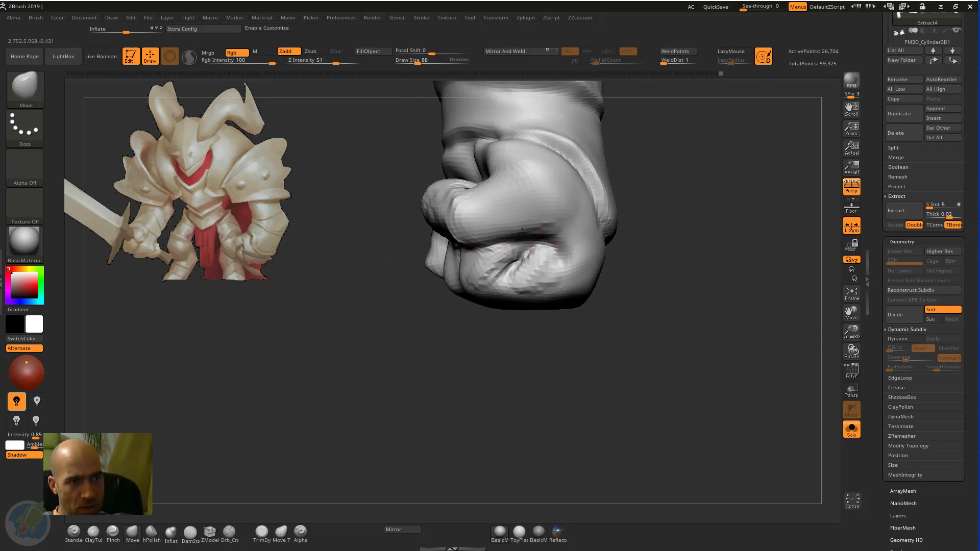
# Step: Fill in the palm area between the cuff and the fingertips with ClayTubes and smooth it
pyautogui.moveTo(701, 150)
pyautogui.mouseDown()
pyautogui.moveTo(674, 159)
pyautogui.moveTo(699, 199)
pyautogui.moveTo(612, 180)
pyautogui.mouseUp()
pyautogui.press('b')
pyautogui.press('c')
pyautogui.press('t')
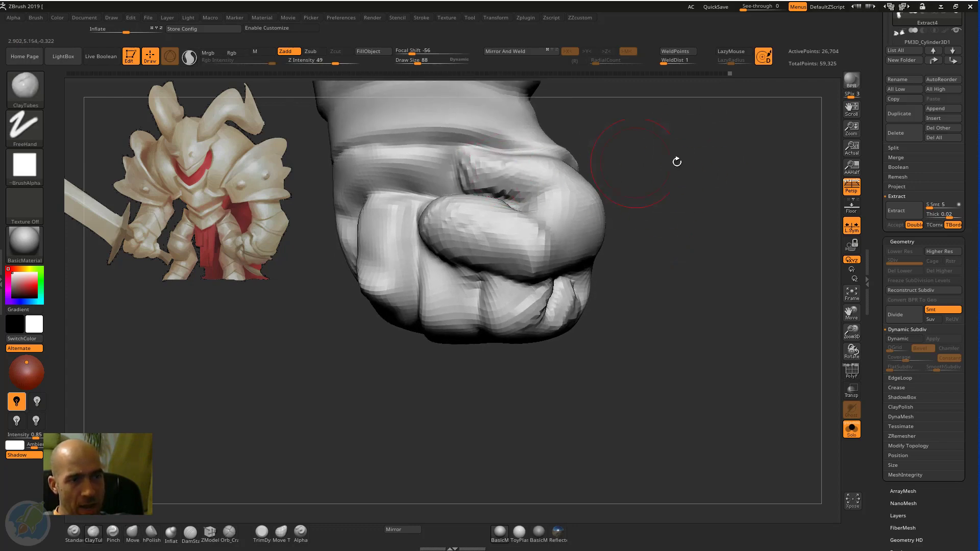
pyautogui.moveTo(677, 162)
pyautogui.mouseDown()
pyautogui.moveTo(517, 149)
pyautogui.moveTo(532, 176)
pyautogui.moveTo(384, 163)
pyautogui.mouseUp()
pyautogui.keyDown('shift'); pyautogui.moveTo(388, 165); pyautogui.dragTo(416, 164); pyautogui.keyUp('shift')
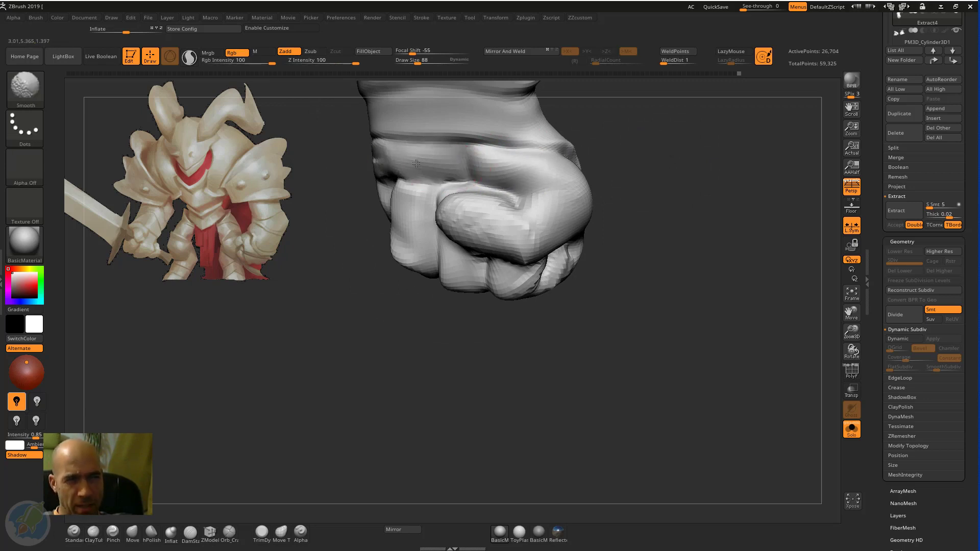
# Step: Carve the creases above the curled fingertips and around the thumb with DamStandard at draw size 88
pyautogui.moveTo(628, 189); pyautogui.dragTo(588, 166)
pyautogui.press('b')
pyautogui.press('d')
pyautogui.press('s')
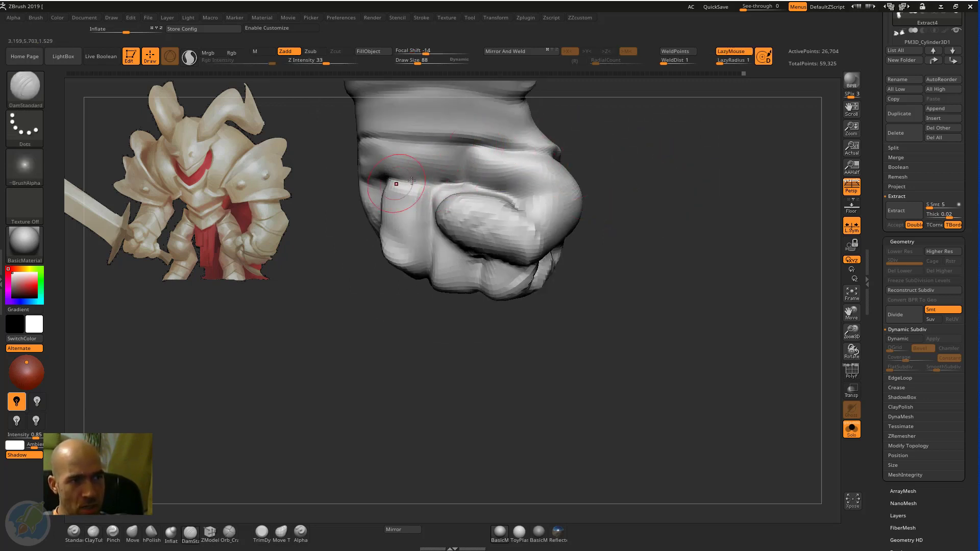
pyautogui.moveTo(412, 181); pyautogui.dragTo(399, 178)
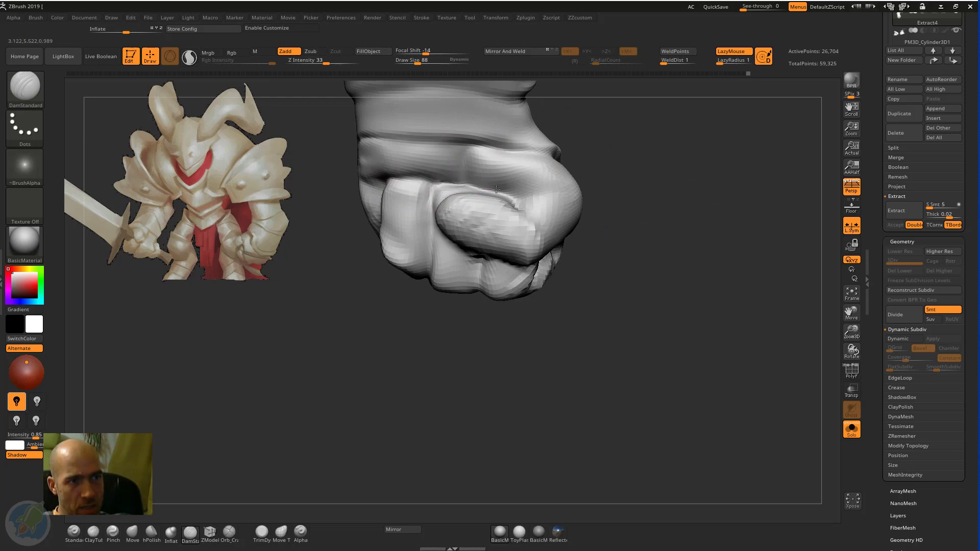
pyautogui.moveTo(525, 226)
pyautogui.mouseDown()
pyautogui.moveTo(479, 203)
pyautogui.moveTo(476, 232)
pyautogui.moveTo(526, 228)
pyautogui.moveTo(470, 202)
pyautogui.mouseUp()
pyautogui.moveTo(640, 208); pyautogui.dragTo(685, 260)
pyautogui.moveTo(538, 202); pyautogui.dragTo(460, 194)
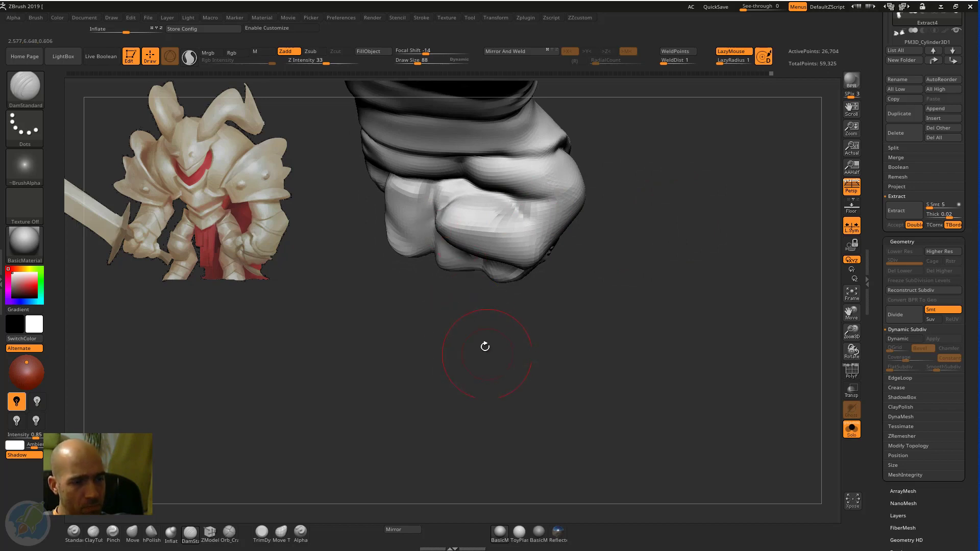
# Step: Reshape the thumb and the overall outline of the fist from several angles with the Move brush at draw size 88
pyautogui.moveTo(485, 346); pyautogui.dragTo(480, 317)
pyautogui.press('b')
pyautogui.press('m')
pyautogui.press('v')
pyautogui.moveTo(475, 212); pyautogui.dragTo(460, 225)
pyautogui.moveTo(587, 232)
pyautogui.mouseDown()
pyautogui.moveTo(620, 209)
pyautogui.moveTo(557, 225)
pyautogui.mouseUp()
pyautogui.moveTo(620, 203); pyautogui.dragTo(549, 229)
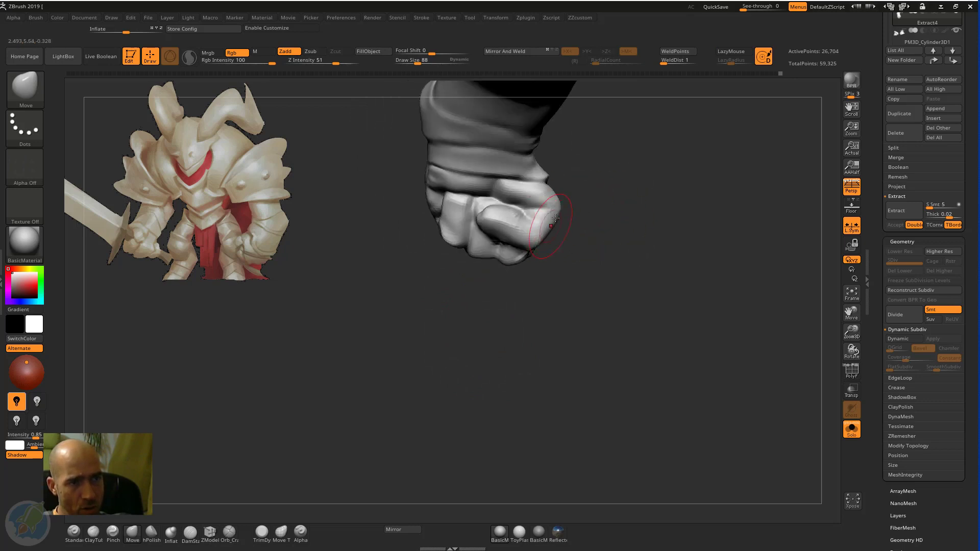
pyautogui.moveTo(597, 207); pyautogui.dragTo(531, 205)
pyautogui.moveTo(467, 271); pyautogui.dragTo(418, 276)
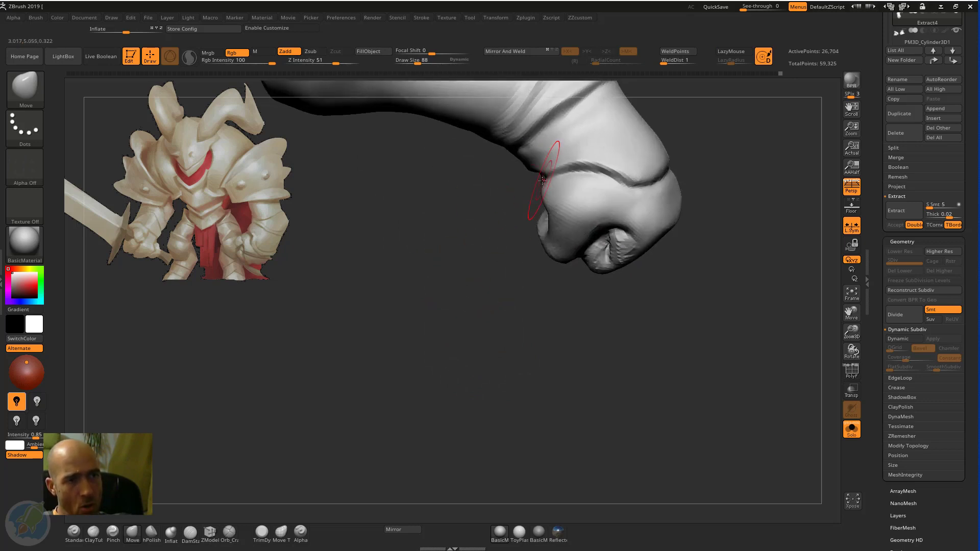
pyautogui.moveTo(497, 291)
pyautogui.mouseDown()
pyautogui.moveTo(442, 258)
pyautogui.moveTo(499, 311)
pyautogui.moveTo(485, 309)
pyautogui.mouseUp()
# Step: Carve the grooves separating the fingers across the knuckles with DamStandard at draw size 56
pyautogui.moveTo(738, 205)
pyautogui.mouseDown()
pyautogui.moveTo(777, 210)
pyautogui.moveTo(740, 277)
pyautogui.moveTo(729, 219)
pyautogui.mouseUp()
pyautogui.press('b')
pyautogui.press('d')
pyautogui.press('s')
pyautogui.press('[')
pyautogui.press('[')
pyautogui.press('[')
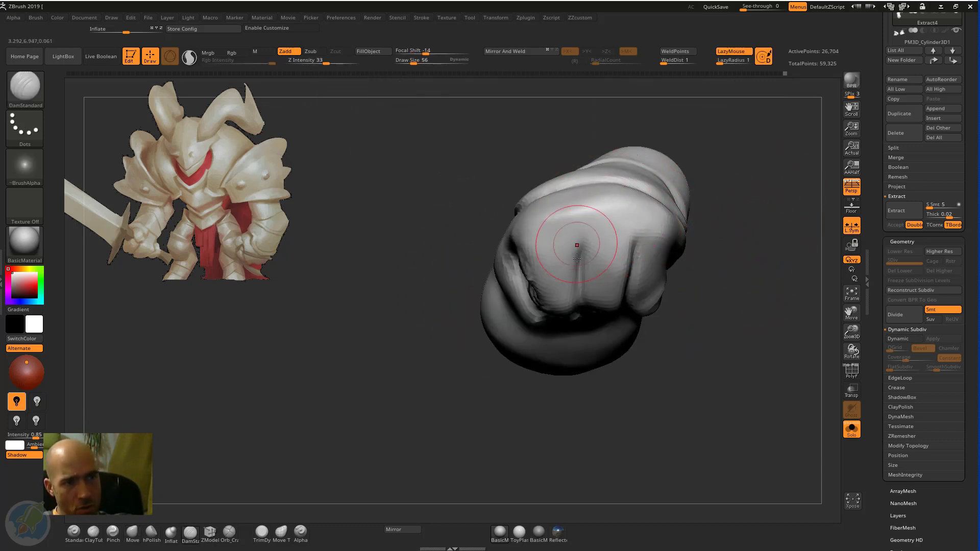
pyautogui.moveTo(579, 262); pyautogui.dragTo(575, 251)
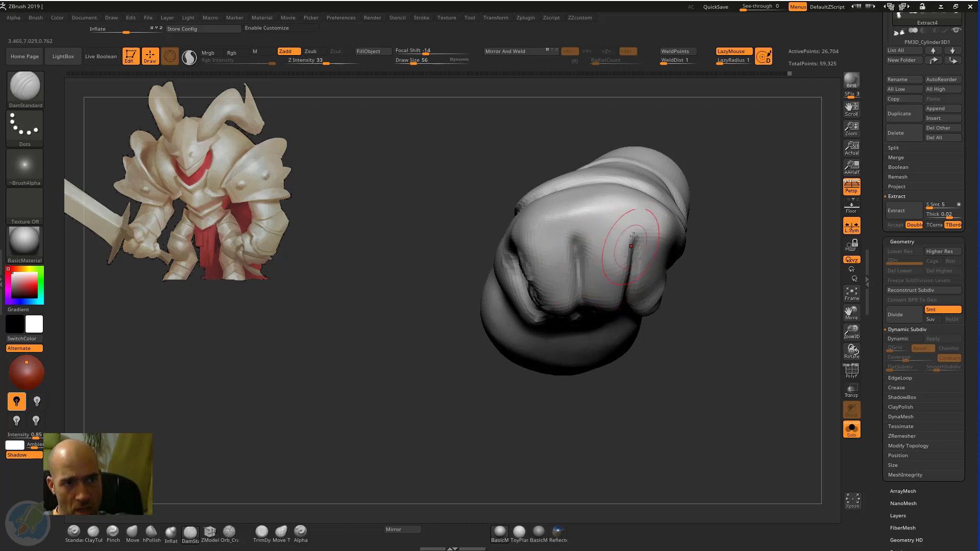
# Step: Flatten the surfaces of the curled fingers with the hPolish brush at draw size 56
pyautogui.moveTo(650, 334)
pyautogui.mouseDown()
pyautogui.moveTo(669, 335)
pyautogui.moveTo(675, 284)
pyautogui.mouseUp()
pyautogui.press('b')
pyautogui.press('h')
pyautogui.press('p')
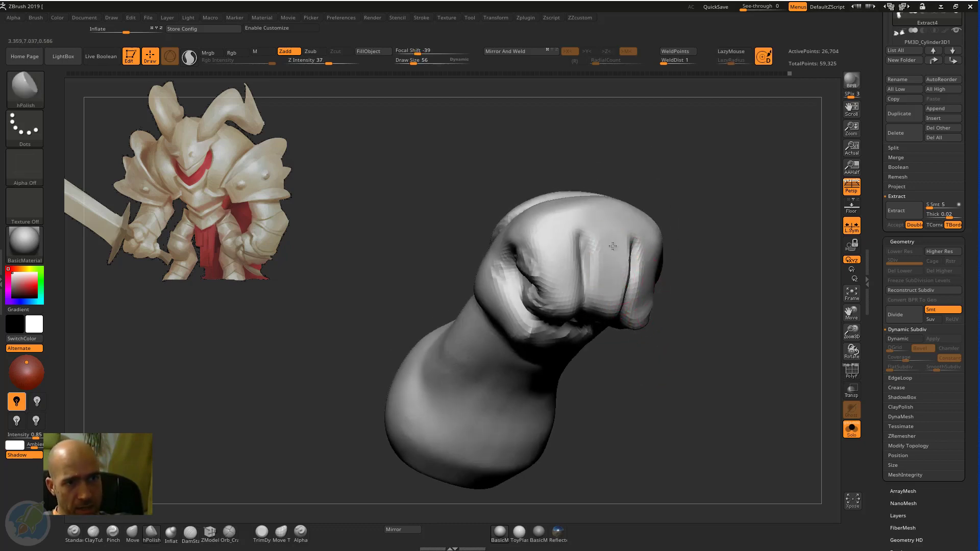
pyautogui.moveTo(550, 232); pyautogui.dragTo(567, 244)
pyautogui.moveTo(728, 281)
pyautogui.mouseDown()
pyautogui.moveTo(735, 238)
pyautogui.moveTo(712, 217)
pyautogui.mouseUp()
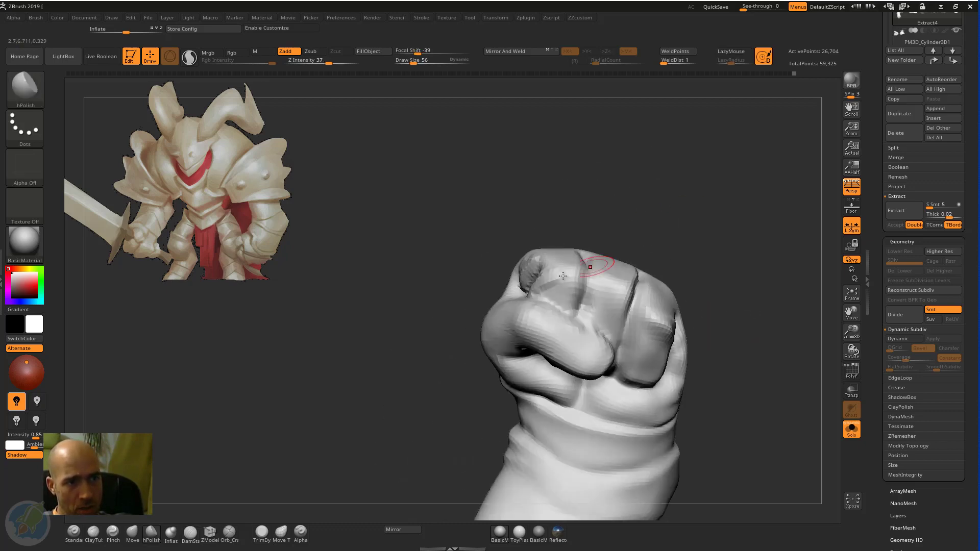
# Step: Reshape the outer knuckle side of the fist with the Move brush at draw size 124
pyautogui.press('b')
pyautogui.press('m')
pyautogui.press('v')
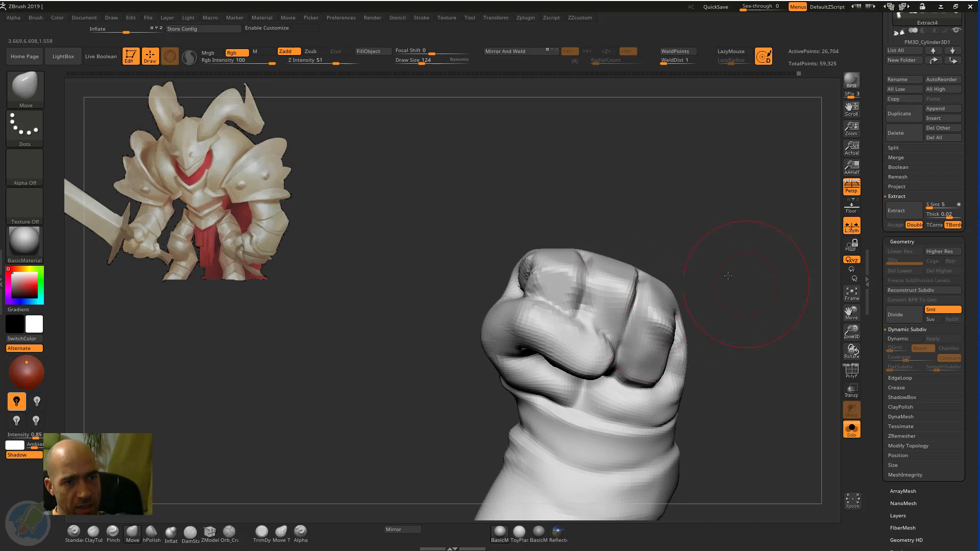
pyautogui.moveTo(728, 275); pyautogui.dragTo(707, 286)
pyautogui.moveTo(746, 244)
pyautogui.mouseDown()
pyautogui.moveTo(721, 223)
pyautogui.moveTo(713, 250)
pyautogui.moveTo(648, 304)
pyautogui.mouseUp()
# Step: Polish and smooth the area around the groove beside the outermost curled finger with hPolish at draw size 124
pyautogui.press('b')
pyautogui.press('h')
pyautogui.press('p')
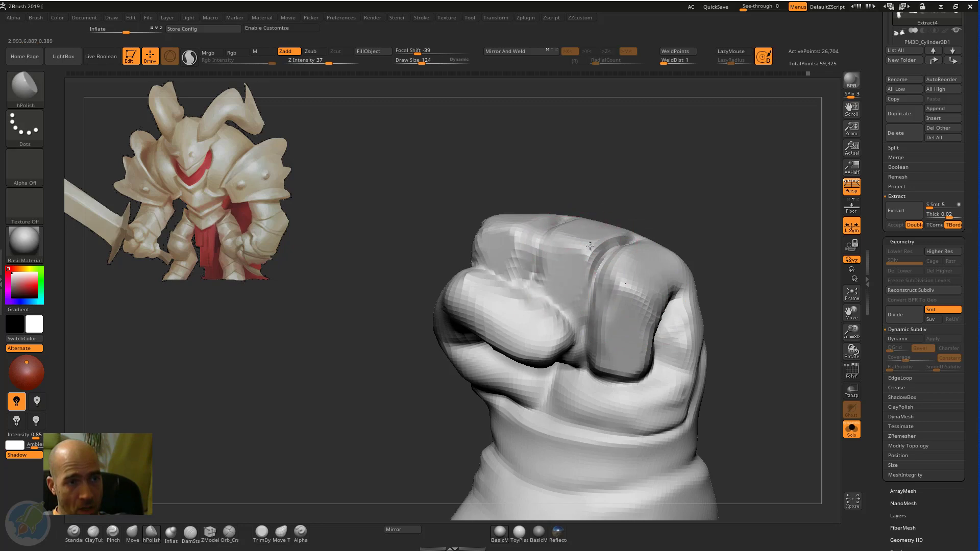
pyautogui.keyDown('shift'); pyautogui.moveTo(597, 250); pyautogui.dragTo(604, 284); pyautogui.keyUp('shift')
pyautogui.moveTo(674, 216)
pyautogui.mouseDown()
pyautogui.moveTo(713, 197)
pyautogui.moveTo(696, 180)
pyautogui.mouseUp()
# Step: Deepen the grooves between the curled fingers with DamStandard at draw size 92
pyautogui.press('b')
pyautogui.press('d')
pyautogui.press('s')
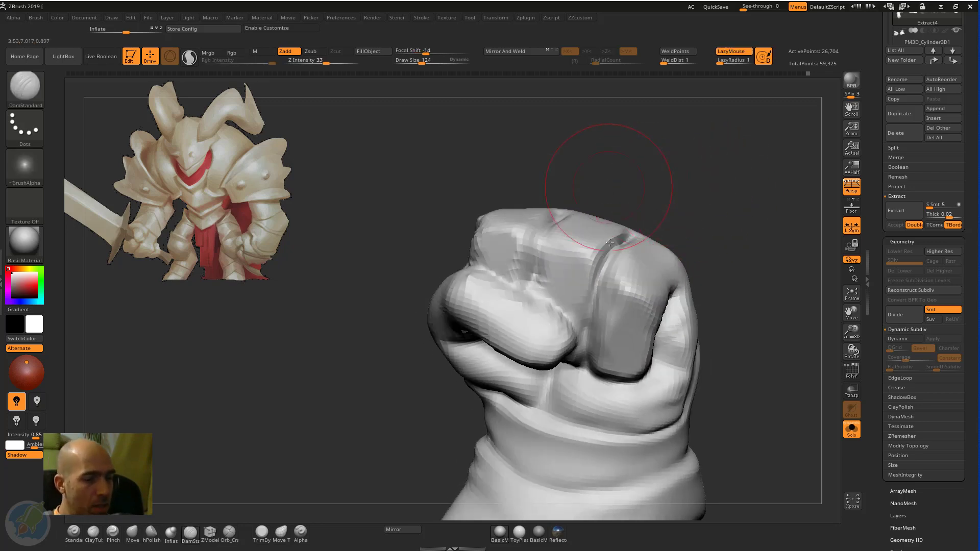
pyautogui.press('[')
pyautogui.press('[')
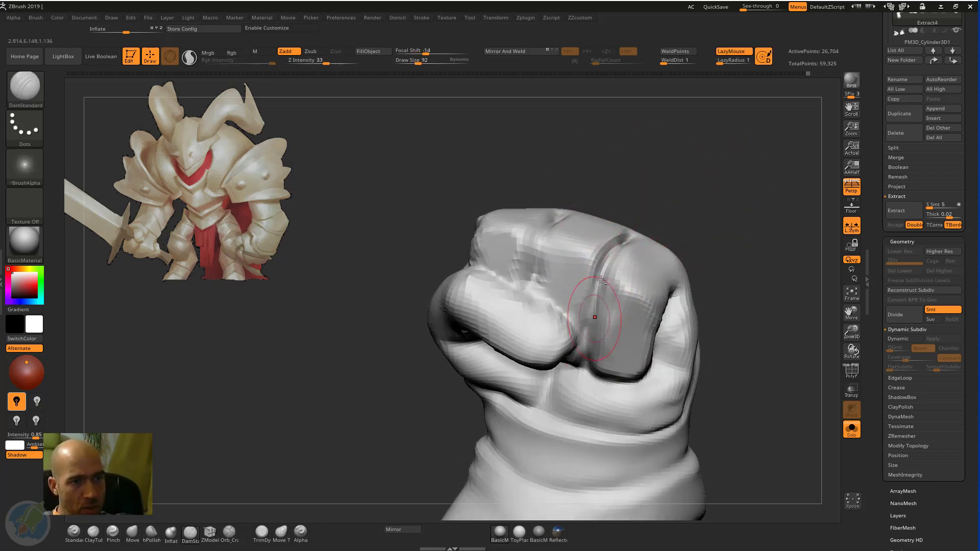
pyautogui.moveTo(601, 280); pyautogui.dragTo(589, 356)
pyautogui.moveTo(704, 208); pyautogui.dragTo(687, 240)
pyautogui.moveTo(547, 216); pyautogui.dragTo(532, 270)
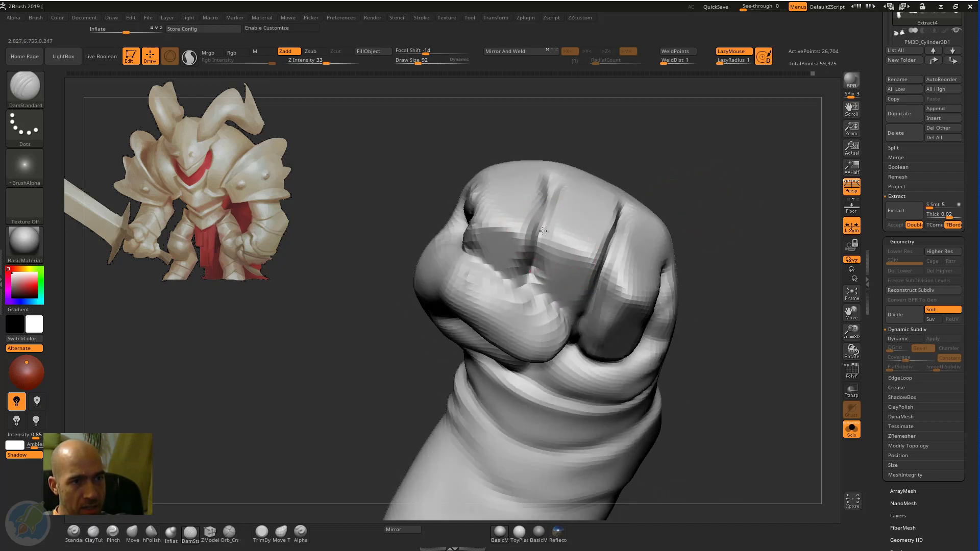
# Step: Carve the creases around the thumb tip and below the neighbouring curled finger with DamStandard at draw size 92
pyautogui.moveTo(565, 315); pyautogui.dragTo(570, 325)
pyautogui.moveTo(432, 378); pyautogui.dragTo(467, 352)
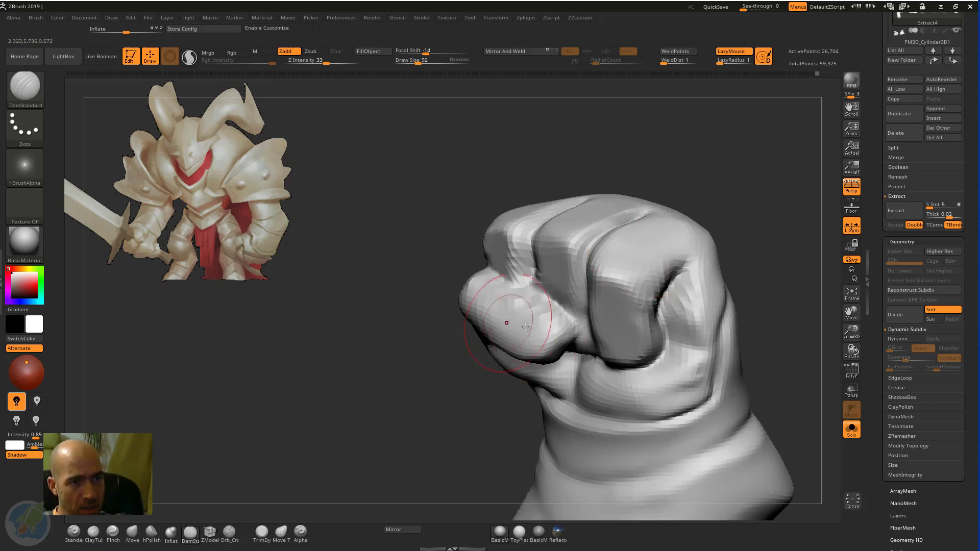
pyautogui.moveTo(466, 396); pyautogui.dragTo(472, 352)
pyautogui.moveTo(571, 326)
pyautogui.mouseDown()
pyautogui.moveTo(597, 355)
pyautogui.moveTo(665, 329)
pyautogui.mouseUp()
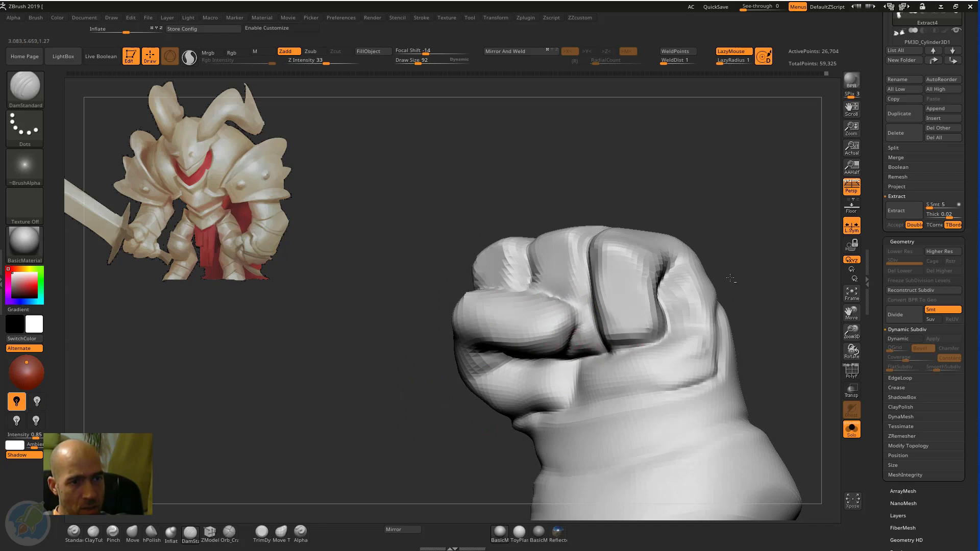
pyautogui.moveTo(734, 280)
pyautogui.mouseDown()
pyautogui.moveTo(690, 282)
pyautogui.moveTo(637, 349)
pyautogui.mouseUp()
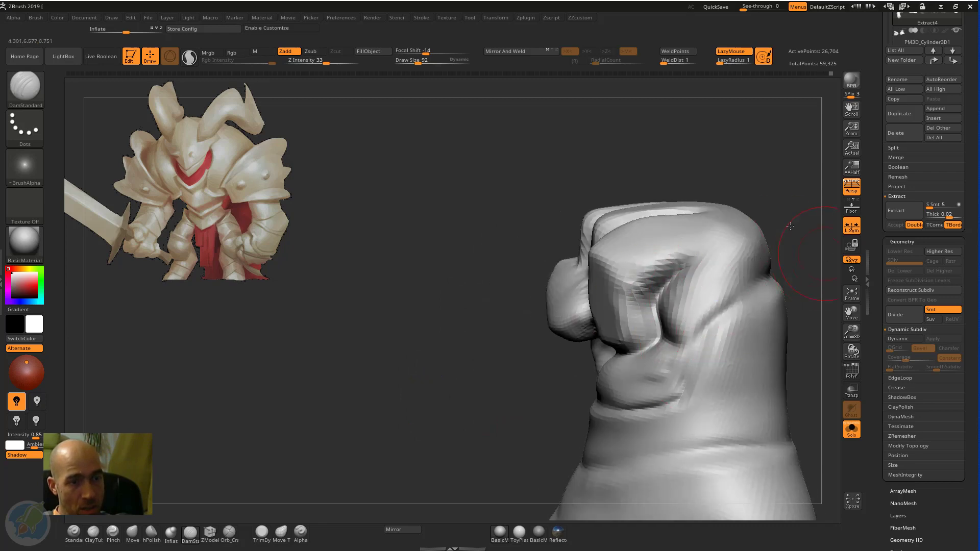
# Step: Smooth the surface above the crease on the little-finger side of the fist
pyautogui.keyDown('alt'); pyautogui.moveTo(821, 253); pyautogui.dragTo(758, 205); pyautogui.keyUp('alt')
pyautogui.moveTo(647, 223)
pyautogui.keyDown('shift'); pyautogui.mouseDown()
pyautogui.moveTo(628, 223)
pyautogui.moveTo(637, 218)
pyautogui.mouseUp(); pyautogui.keyUp('shift')
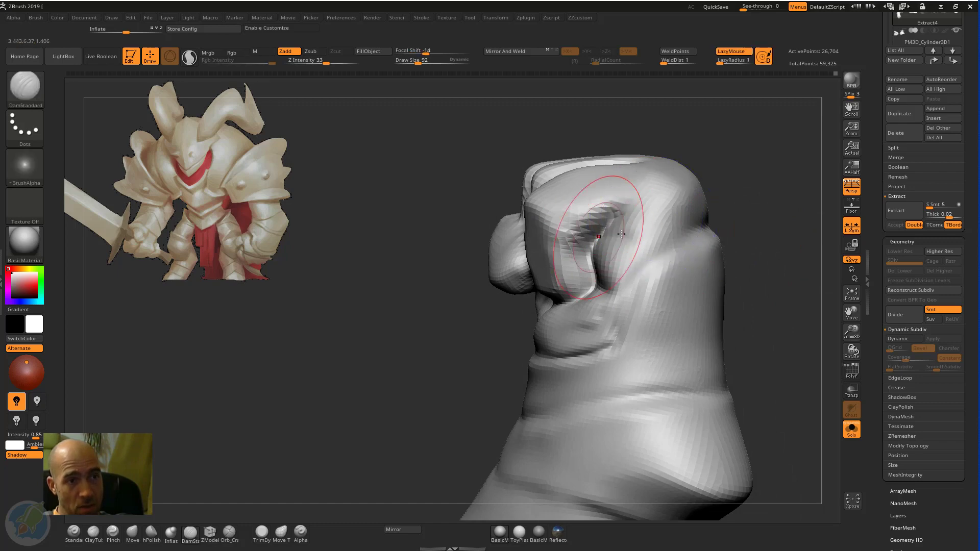
pyautogui.moveTo(744, 152); pyautogui.dragTo(697, 174)
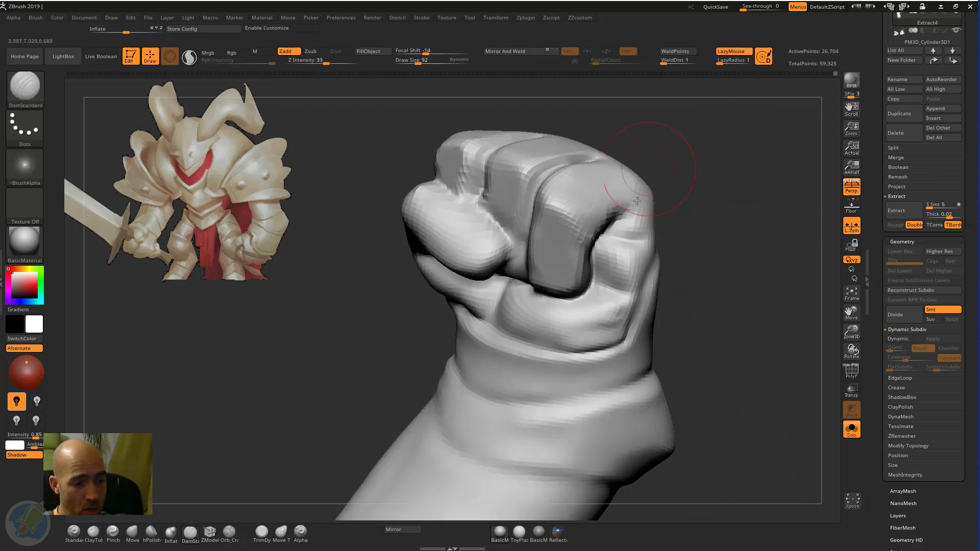
# Step: Build up the bend of the outermost curled finger with the Standard brush at draw size 92
pyautogui.press('b')
pyautogui.press('m')
pyautogui.press('v')
pyautogui.press('b')
pyautogui.press('s')
pyautogui.press('t')
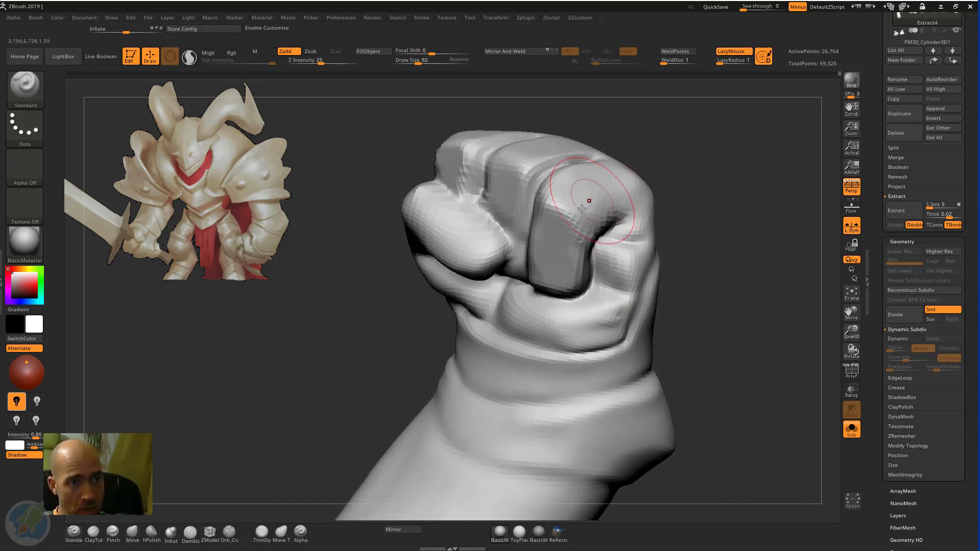
pyautogui.moveTo(593, 205)
pyautogui.mouseDown(button='right')
pyautogui.moveTo(619, 213)
pyautogui.moveTo(574, 227)
pyautogui.mouseUp(button='right')
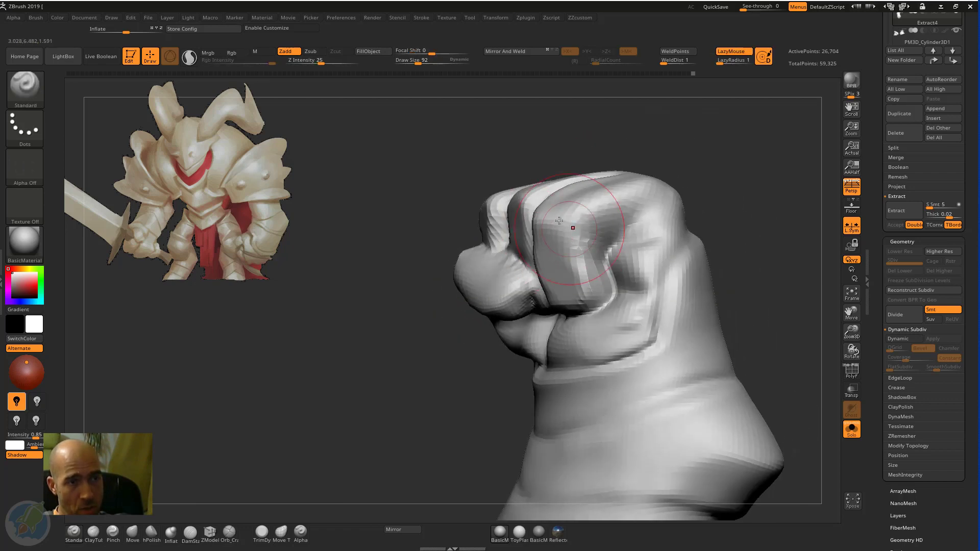
pyautogui.moveTo(722, 175)
pyautogui.mouseDown(button='right')
pyautogui.moveTo(767, 170)
pyautogui.moveTo(705, 167)
pyautogui.moveTo(576, 204)
pyautogui.mouseUp(button='right')
# Step: Adjust the shapes of the thumb, knuckles and curled fingers from several angles with the Move brush at draw size 92
pyautogui.press('b')
pyautogui.press('m')
pyautogui.press('v')
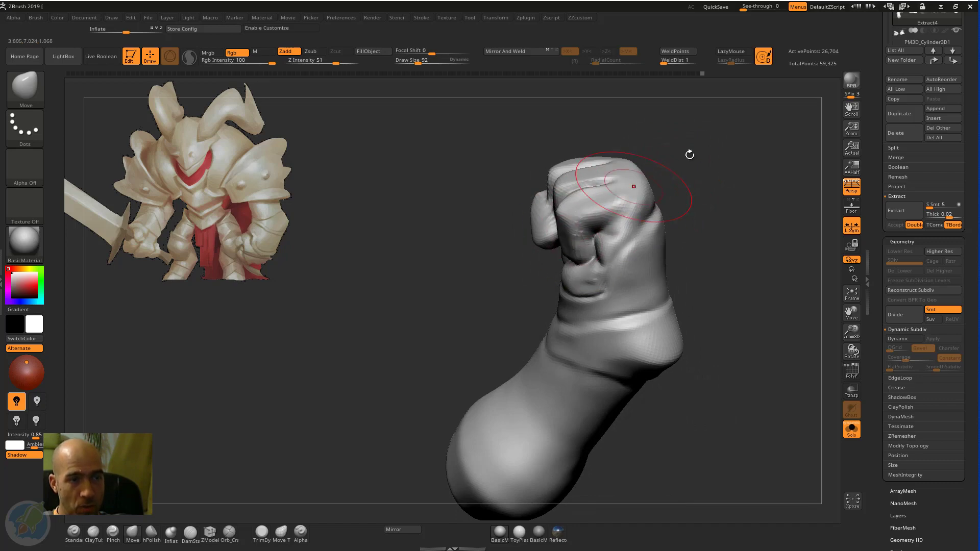
pyautogui.moveTo(690, 155); pyautogui.dragTo(518, 153, button='right')
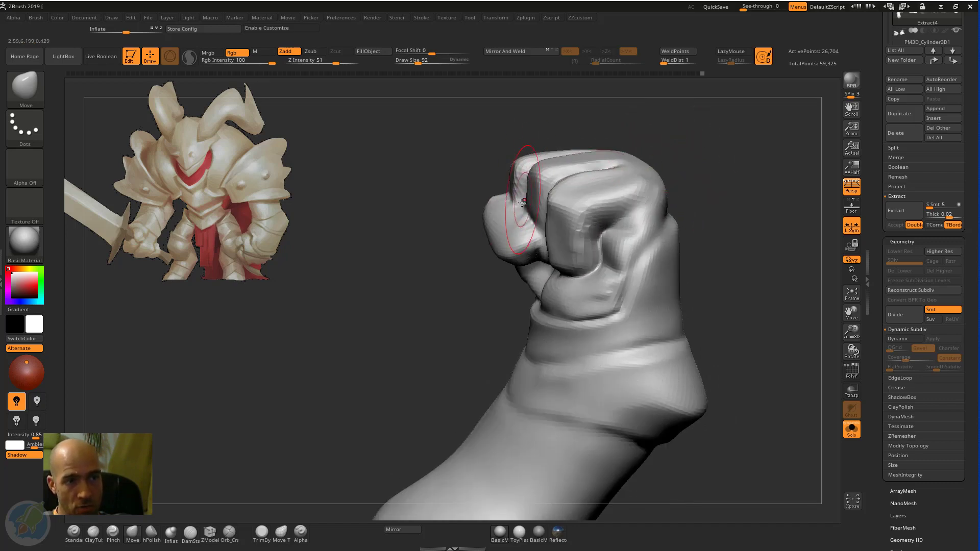
pyautogui.moveTo(476, 280)
pyautogui.mouseDown(button='right')
pyautogui.moveTo(470, 302)
pyautogui.moveTo(469, 208)
pyautogui.mouseUp(button='right')
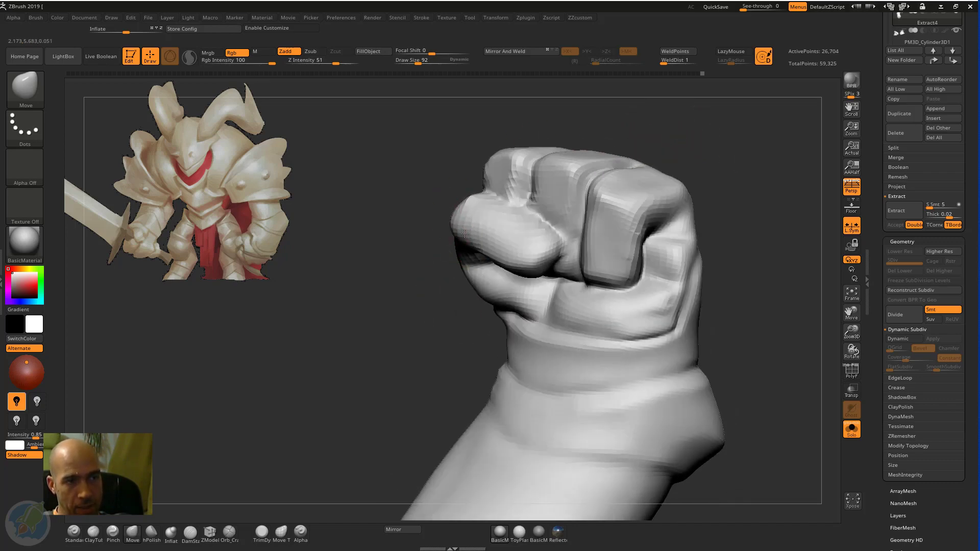
pyautogui.moveTo(431, 275); pyautogui.dragTo(424, 197, button='right')
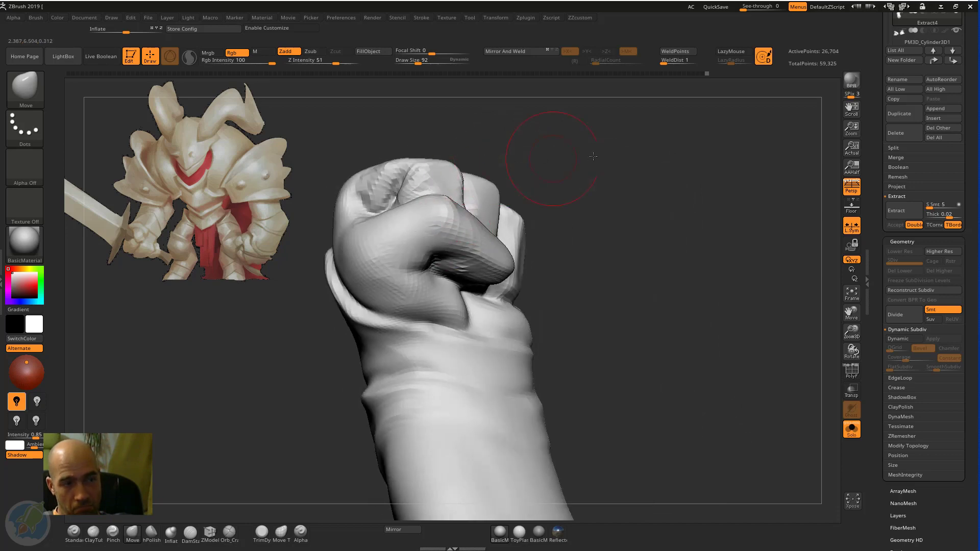
pyautogui.moveTo(594, 156); pyautogui.dragTo(449, 164, button='right')
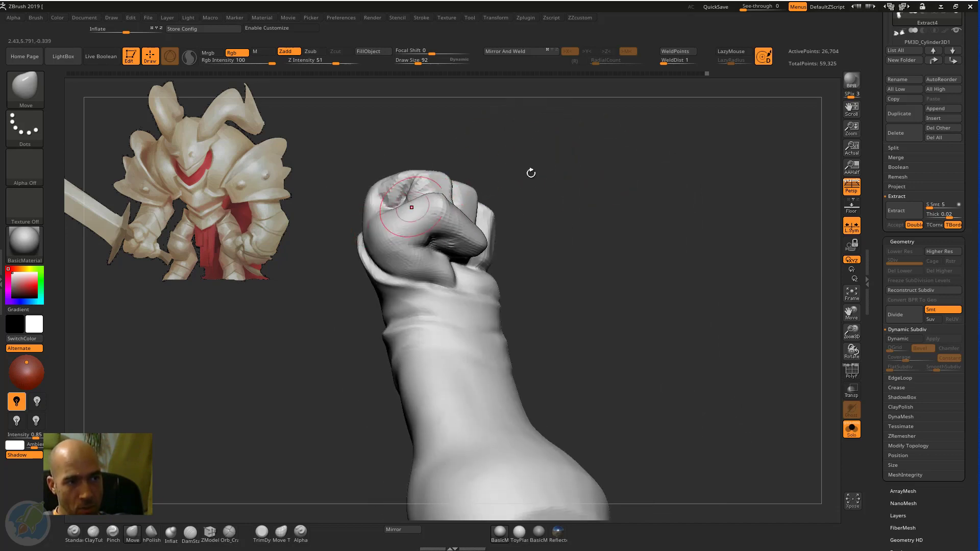
pyautogui.moveTo(529, 168); pyautogui.dragTo(416, 240, button='right')
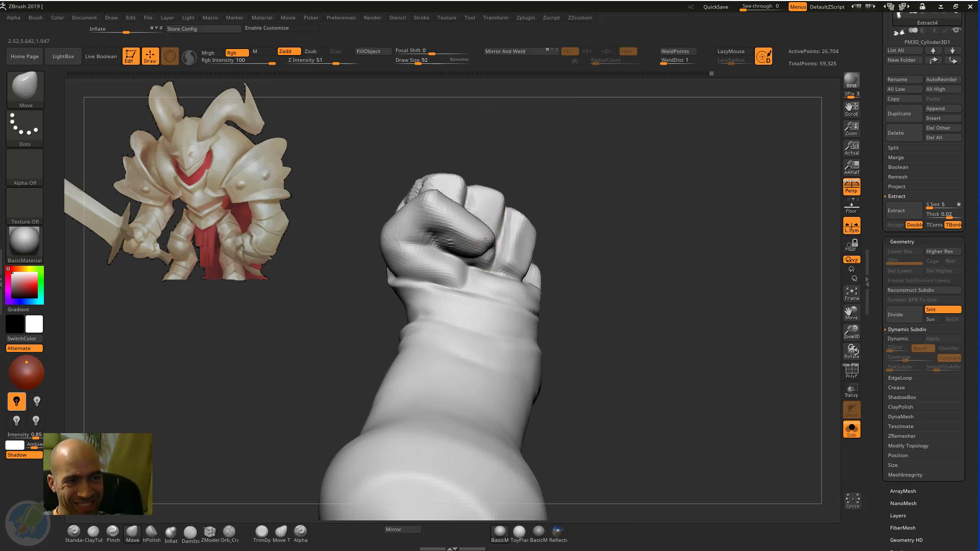
pyautogui.moveTo(567, 243)
pyautogui.mouseDown()
pyautogui.moveTo(611, 253)
pyautogui.moveTo(672, 207)
pyautogui.moveTo(684, 241)
pyautogui.mouseUp()
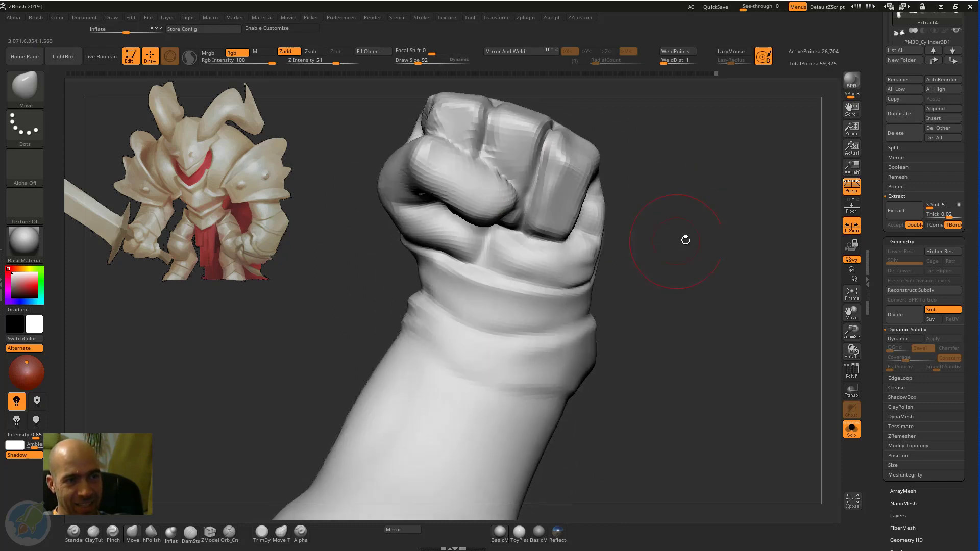
# Step: Cut into the palm heel below the thumb tip with the ClayTubes brush at draw size 92
pyautogui.press('b')
pyautogui.press('c')
pyautogui.press('t')
pyautogui.moveTo(501, 255)
pyautogui.keyDown('alt'); pyautogui.mouseDown()
pyautogui.moveTo(488, 239)
pyautogui.moveTo(506, 242)
pyautogui.mouseUp(); pyautogui.keyUp('alt')
pyautogui.moveTo(705, 244); pyautogui.dragTo(547, 253)
pyautogui.moveTo(676, 192)
pyautogui.mouseDown()
pyautogui.moveTo(641, 184)
pyautogui.moveTo(646, 164)
pyautogui.moveTo(671, 159)
pyautogui.mouseUp()
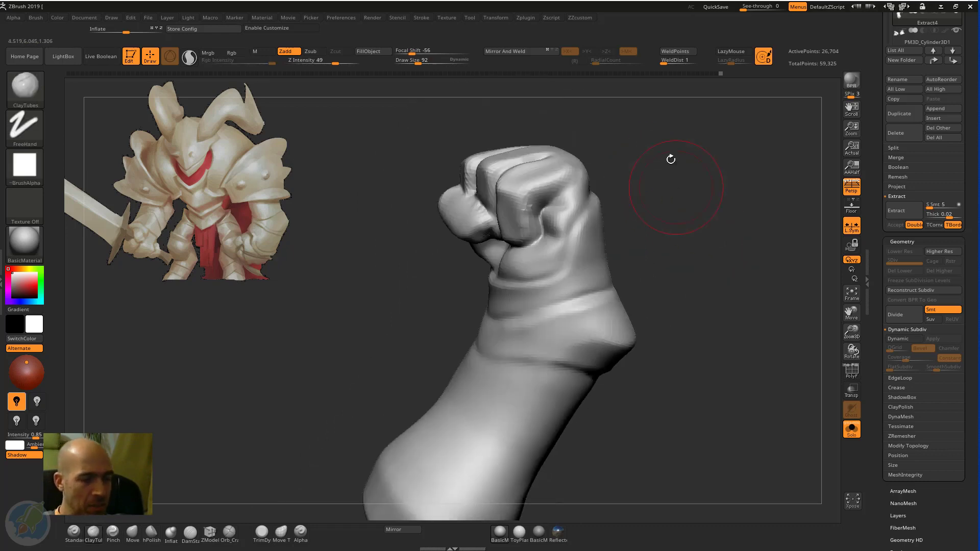
# Step: Carve and smooth the gauntlet's edge line across the side and back of the hand with DamStandard at draw size 60
pyautogui.press('b')
pyautogui.press('d')
pyautogui.press('s')
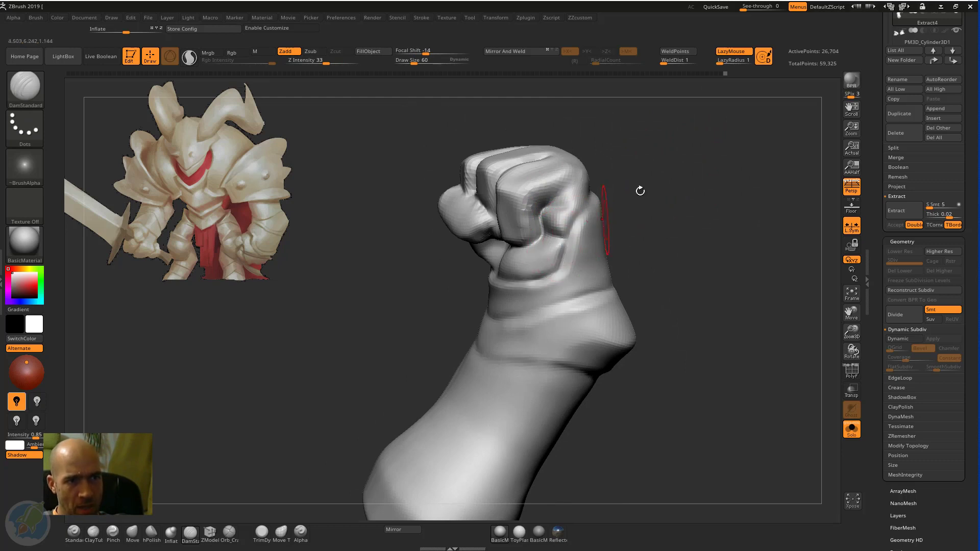
pyautogui.moveTo(640, 191); pyautogui.dragTo(564, 222)
pyautogui.moveTo(625, 167); pyautogui.dragTo(560, 260)
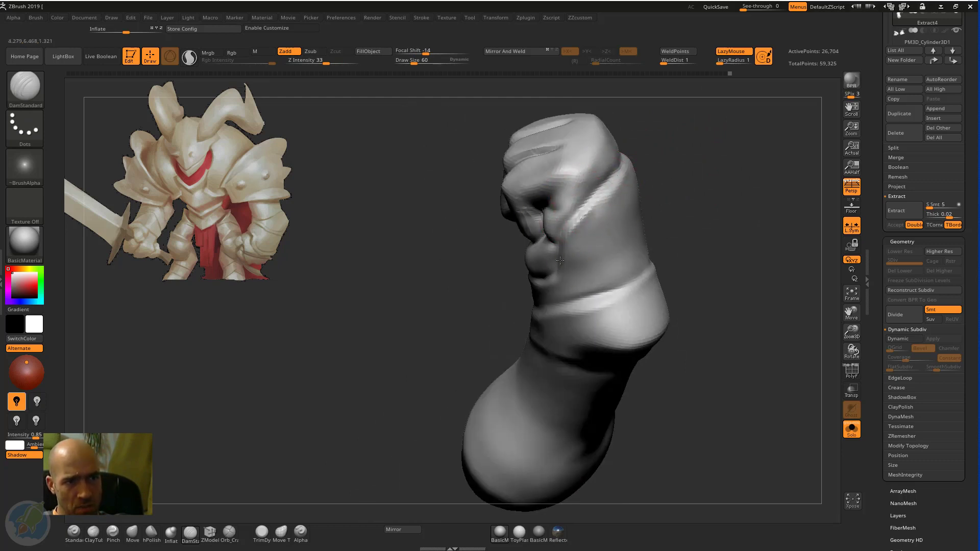
pyautogui.moveTo(683, 157); pyautogui.dragTo(613, 198)
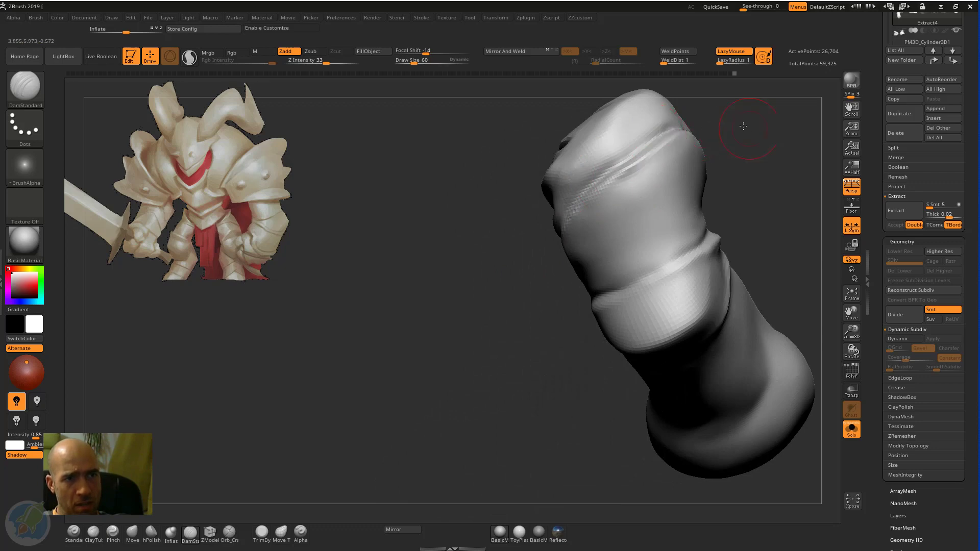
pyautogui.moveTo(659, 135)
pyautogui.mouseDown()
pyautogui.moveTo(723, 111)
pyautogui.moveTo(577, 240)
pyautogui.mouseUp()
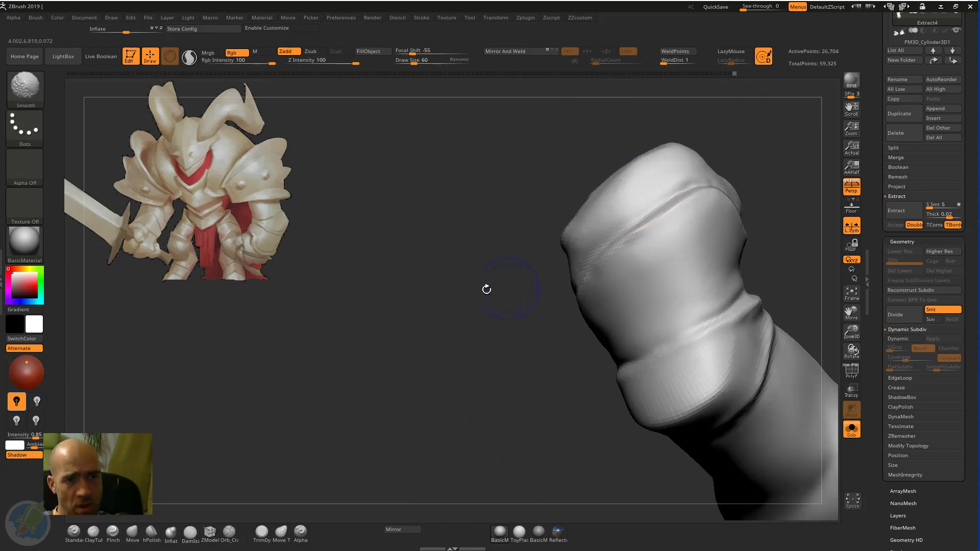
pyautogui.moveTo(486, 289)
pyautogui.mouseDown()
pyautogui.moveTo(691, 184)
pyautogui.moveTo(663, 245)
pyautogui.moveTo(641, 199)
pyautogui.moveTo(610, 290)
pyautogui.mouseUp()
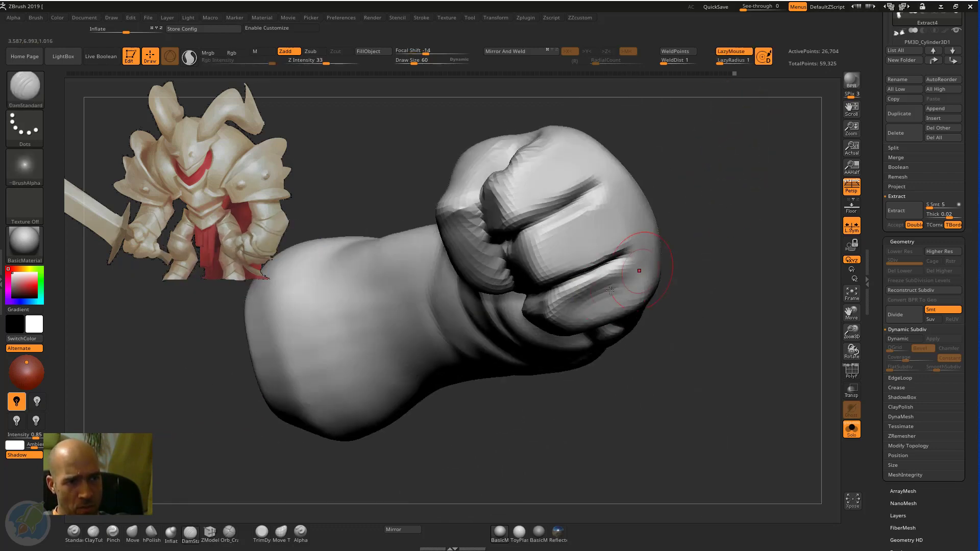
# Step: Build up the knuckles with the Standard brush at draw size 60 and smooth the surface around them
pyautogui.press('b')
pyautogui.press('s')
pyautogui.press('t')
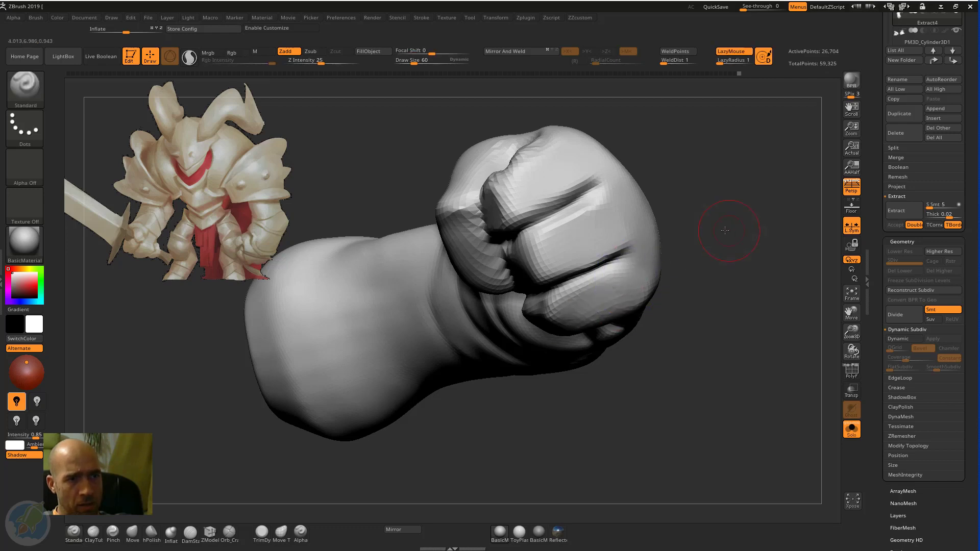
pyautogui.moveTo(717, 225); pyautogui.dragTo(618, 220)
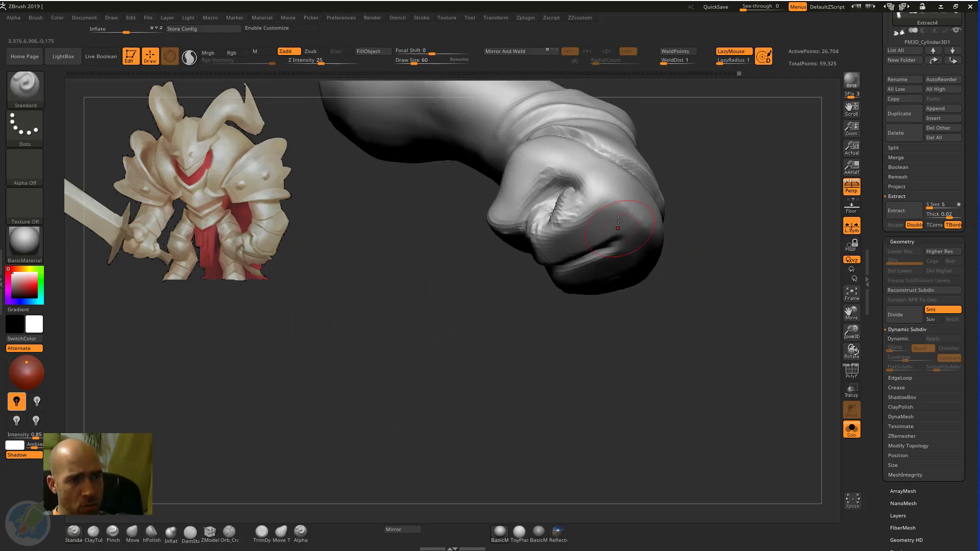
pyautogui.moveTo(707, 241); pyautogui.dragTo(664, 224)
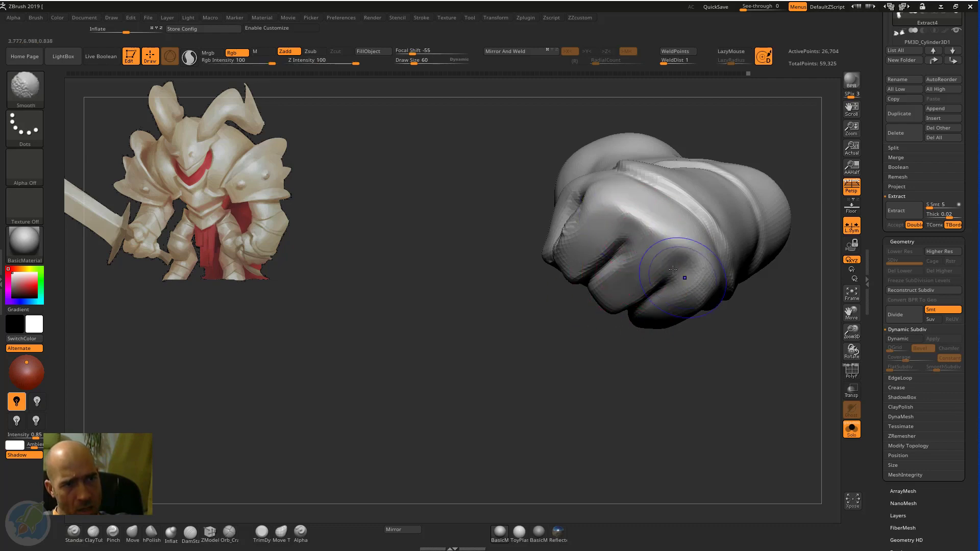
pyautogui.moveTo(797, 291)
pyautogui.mouseDown()
pyautogui.moveTo(814, 291)
pyautogui.moveTo(652, 371)
pyautogui.moveTo(617, 299)
pyautogui.mouseUp()
# Step: Adjust the knuckle outline along the front of the fist with the Move brush at draw size 60
pyautogui.press('b')
pyautogui.press('m')
pyautogui.press('v')
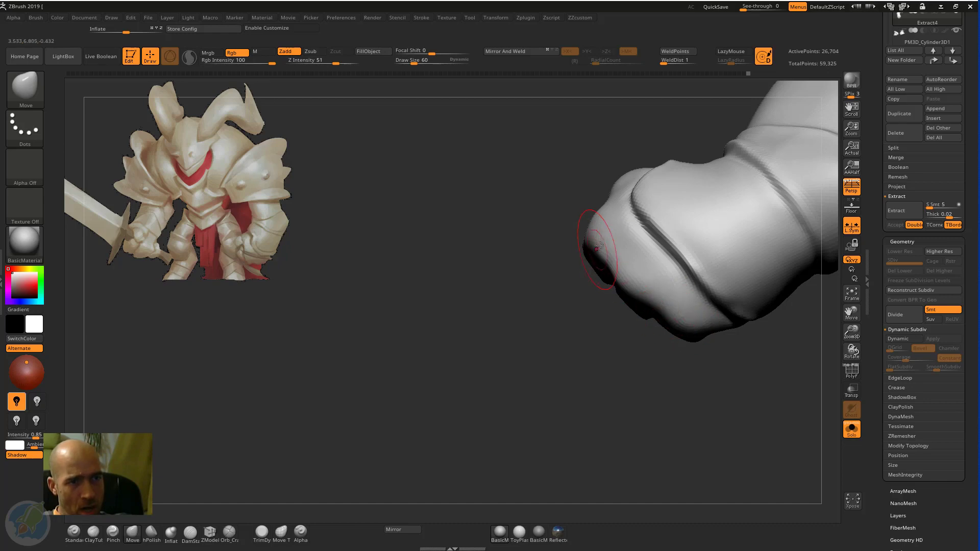
pyautogui.moveTo(590, 231)
pyautogui.mouseDown()
pyautogui.moveTo(671, 301)
pyautogui.moveTo(638, 285)
pyautogui.moveTo(622, 298)
pyautogui.moveTo(563, 268)
pyautogui.mouseUp()
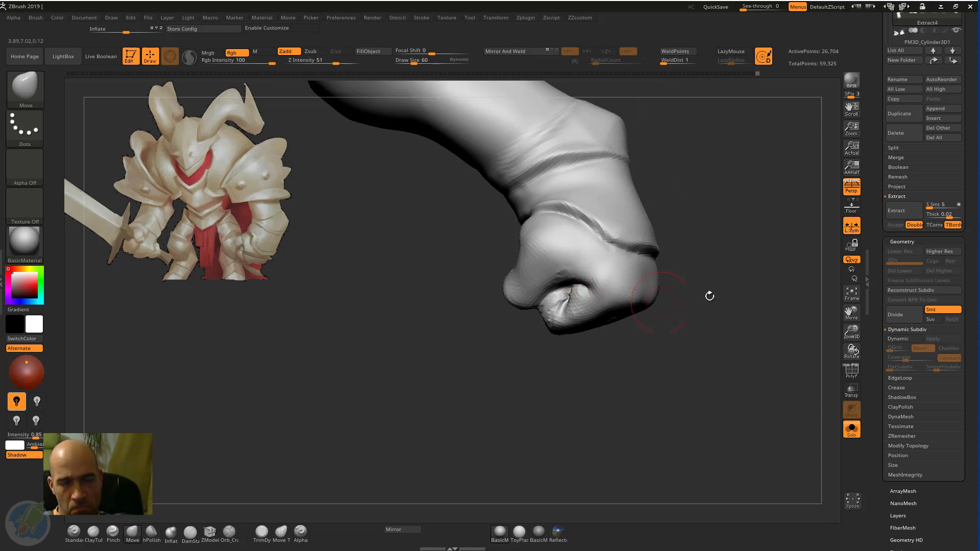
pyautogui.moveTo(711, 293); pyautogui.dragTo(684, 283)
pyautogui.keyDown('alt'); pyautogui.moveTo(666, 210); pyautogui.dragTo(650, 112); pyautogui.keyUp('alt')
# Step: Carve the grooves around the wrist cuff on the thumb and palm sides with DamStandard at draw size 60
pyautogui.press('b')
pyautogui.press('d')
pyautogui.press('s')
pyautogui.moveTo(534, 244); pyautogui.dragTo(619, 213)
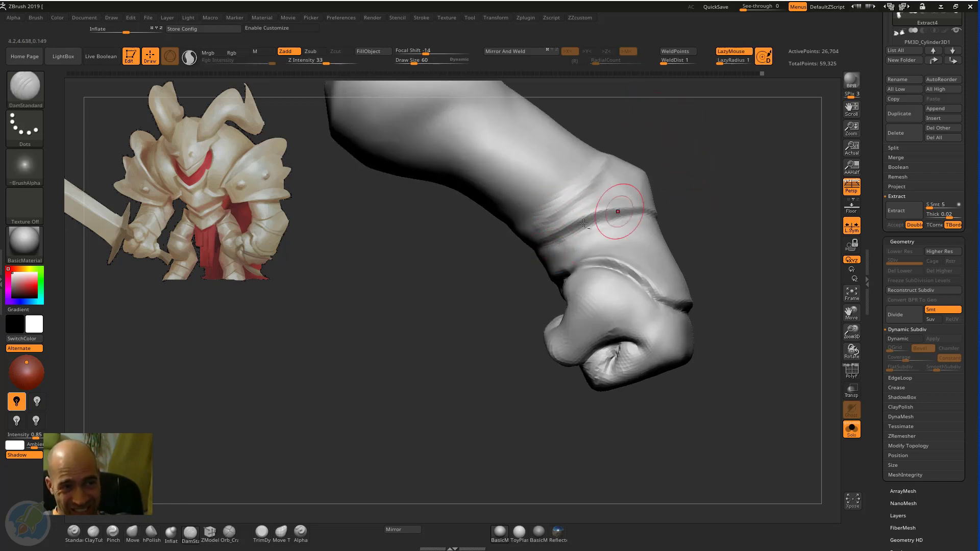
pyautogui.moveTo(682, 188); pyautogui.dragTo(665, 180)
pyautogui.moveTo(587, 179); pyautogui.dragTo(527, 220)
pyautogui.moveTo(442, 286); pyautogui.dragTo(515, 260)
pyautogui.moveTo(558, 205)
pyautogui.mouseDown()
pyautogui.moveTo(437, 257)
pyautogui.moveTo(444, 253)
pyautogui.mouseUp()
pyautogui.moveTo(577, 220)
pyautogui.mouseDown()
pyautogui.moveTo(470, 296)
pyautogui.moveTo(449, 337)
pyautogui.mouseUp()
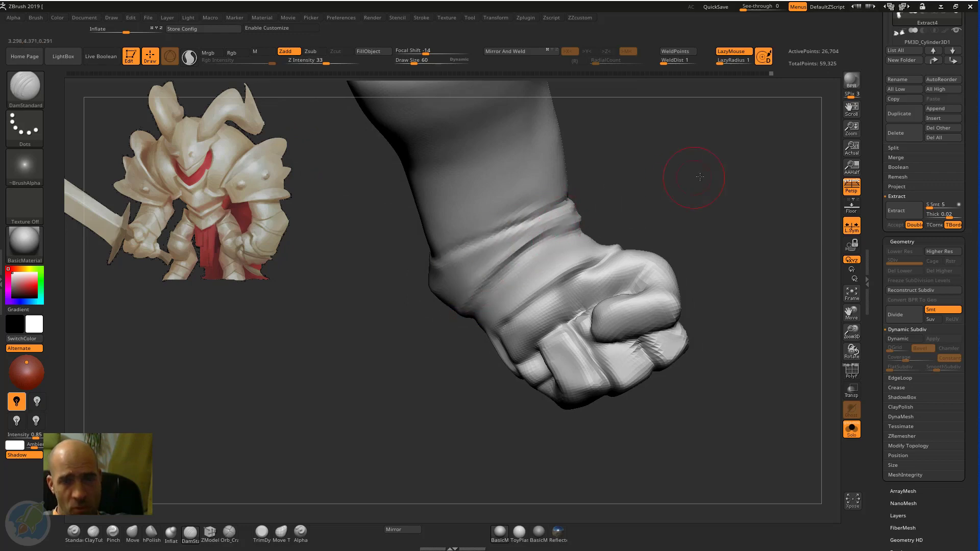
# Step: Define and smooth the wrist cuff's edges around the outer side of the arm with DamStandard at draw size 60
pyautogui.moveTo(645, 143)
pyautogui.mouseDown()
pyautogui.moveTo(652, 159)
pyautogui.moveTo(485, 240)
pyautogui.moveTo(558, 210)
pyautogui.moveTo(567, 220)
pyautogui.mouseUp()
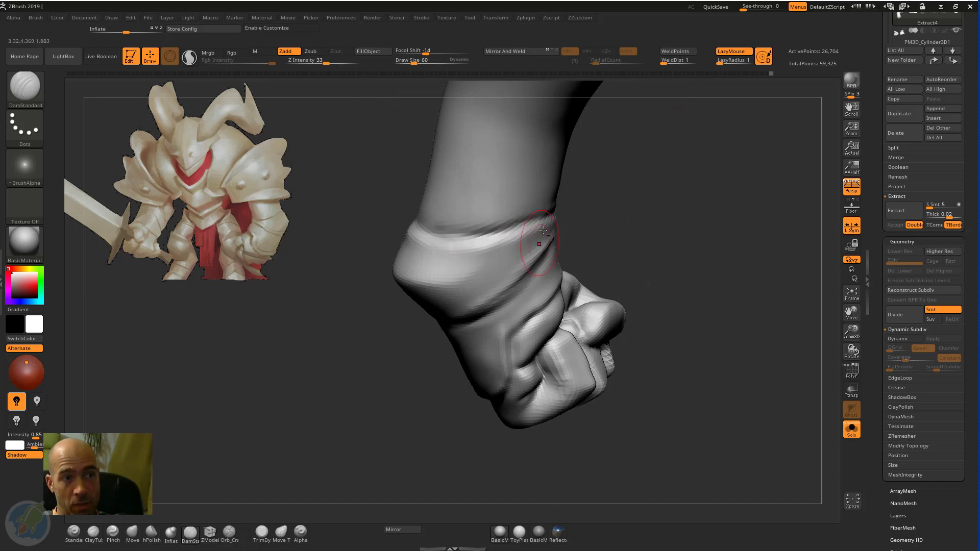
pyautogui.moveTo(416, 239)
pyautogui.mouseDown()
pyautogui.moveTo(545, 261)
pyautogui.moveTo(540, 225)
pyautogui.moveTo(343, 284)
pyautogui.mouseUp()
pyautogui.press('shift')
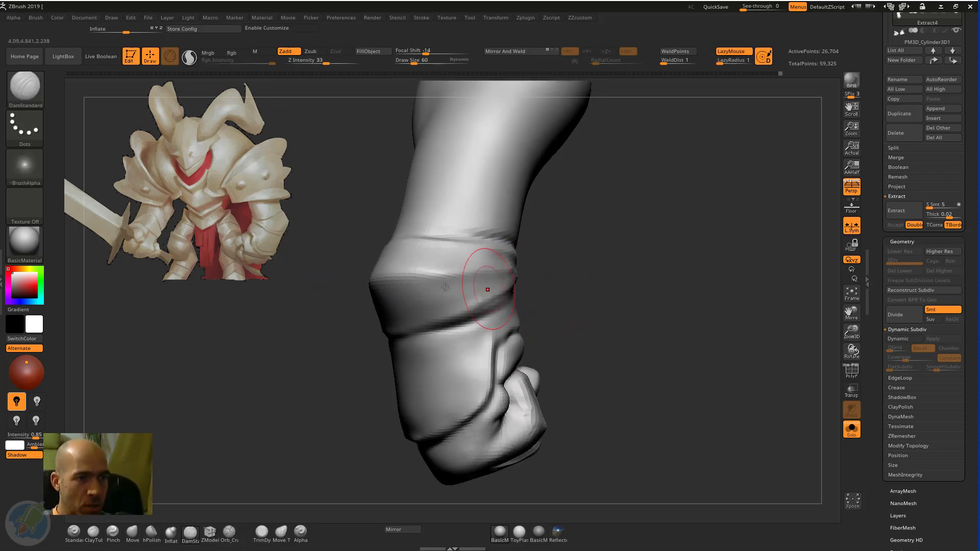
pyautogui.moveTo(573, 255); pyautogui.dragTo(484, 281)
pyautogui.moveTo(619, 256)
pyautogui.mouseDown()
pyautogui.moveTo(569, 304)
pyautogui.moveTo(565, 332)
pyautogui.mouseUp()
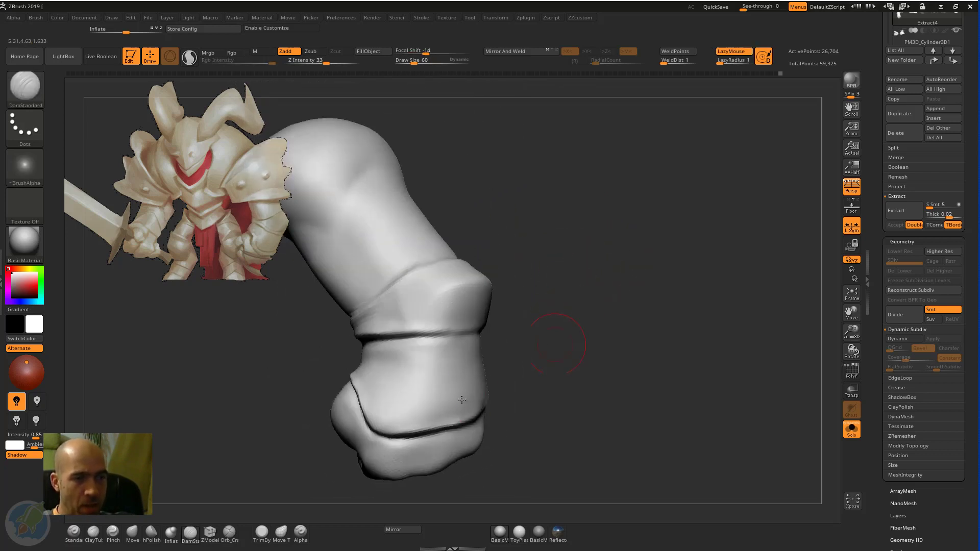
# Step: Carve a second groove across the back of the hand below the gauntlet cuff with DamStandard at draw size 60
pyautogui.moveTo(536, 363)
pyautogui.mouseDown()
pyautogui.moveTo(692, 295)
pyautogui.moveTo(695, 265)
pyautogui.moveTo(669, 307)
pyautogui.moveTo(681, 313)
pyautogui.moveTo(635, 324)
pyautogui.moveTo(654, 334)
pyautogui.moveTo(638, 314)
pyautogui.moveTo(635, 332)
pyautogui.moveTo(582, 305)
pyautogui.mouseUp()
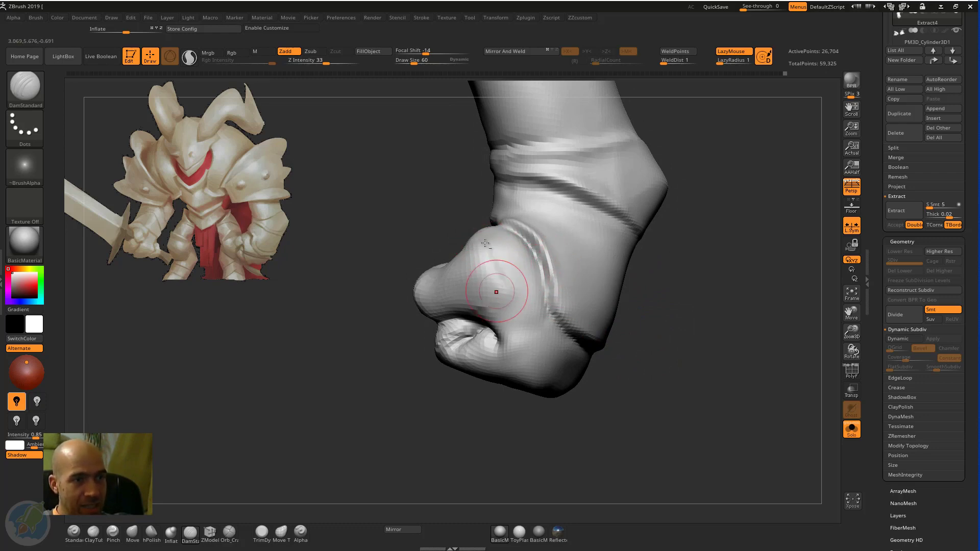
pyautogui.moveTo(638, 397)
pyautogui.mouseDown()
pyautogui.moveTo(542, 371)
pyautogui.moveTo(625, 393)
pyautogui.mouseUp()
pyautogui.moveTo(636, 408)
pyautogui.mouseDown()
pyautogui.moveTo(615, 384)
pyautogui.moveTo(650, 381)
pyautogui.moveTo(693, 404)
pyautogui.moveTo(686, 383)
pyautogui.mouseUp()
pyautogui.moveTo(547, 345)
pyautogui.mouseDown()
pyautogui.moveTo(656, 382)
pyautogui.moveTo(676, 365)
pyautogui.moveTo(656, 380)
pyautogui.mouseUp()
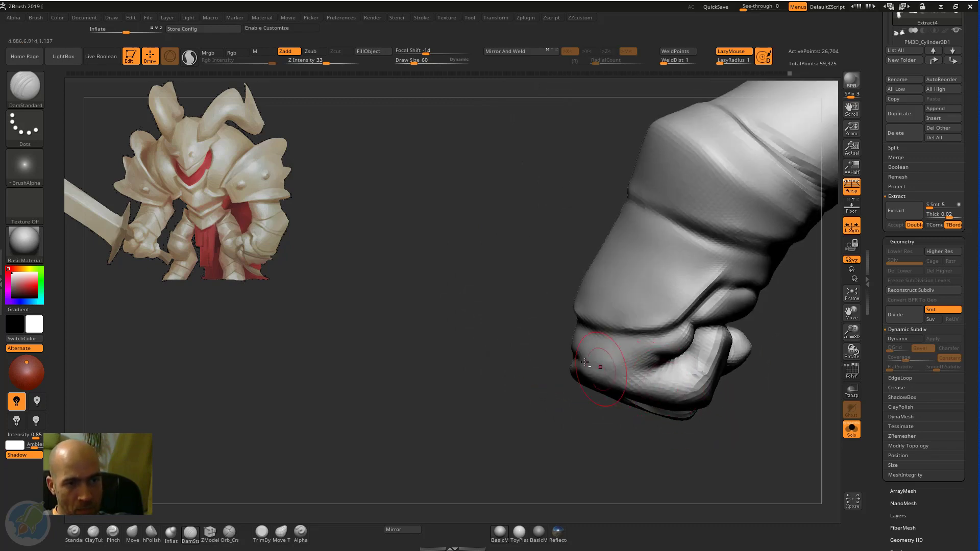
pyautogui.moveTo(588, 360); pyautogui.dragTo(639, 372)
pyautogui.moveTo(658, 335); pyautogui.dragTo(624, 358)
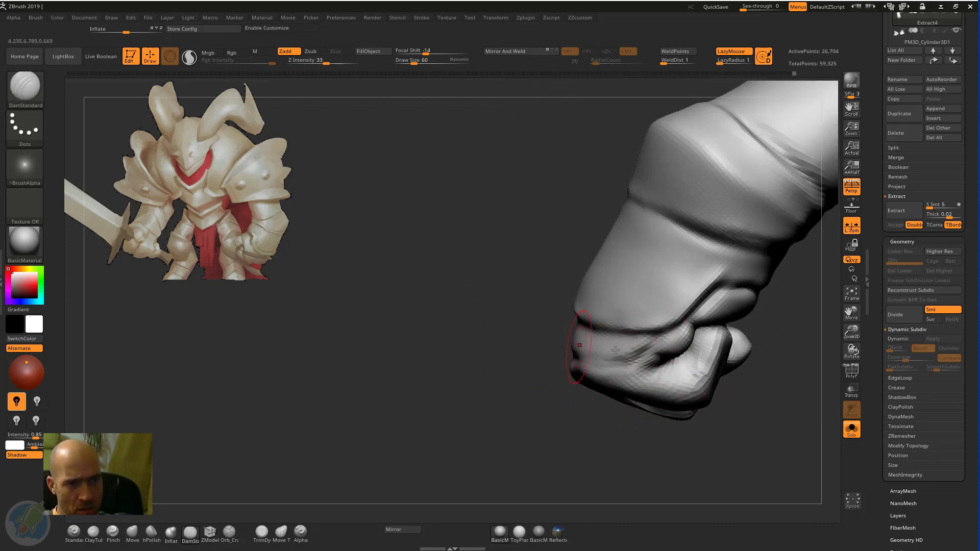
# Step: Extend the second hand groove around the outer side and over the thumb base with DamStandard
pyautogui.moveTo(499, 386); pyautogui.dragTo(576, 378)
pyautogui.moveTo(489, 356)
pyautogui.mouseDown()
pyautogui.moveTo(710, 359)
pyautogui.moveTo(756, 378)
pyautogui.mouseUp()
pyautogui.moveTo(460, 310); pyautogui.dragTo(538, 362)
pyautogui.moveTo(490, 329); pyautogui.dragTo(582, 386)
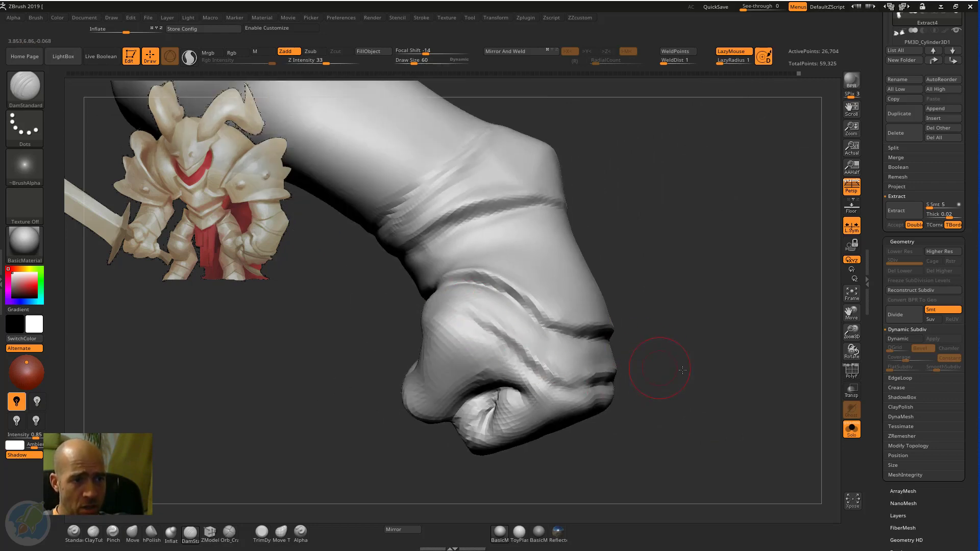
pyautogui.moveTo(683, 371); pyautogui.dragTo(747, 375)
pyautogui.moveTo(679, 332); pyautogui.dragTo(593, 330)
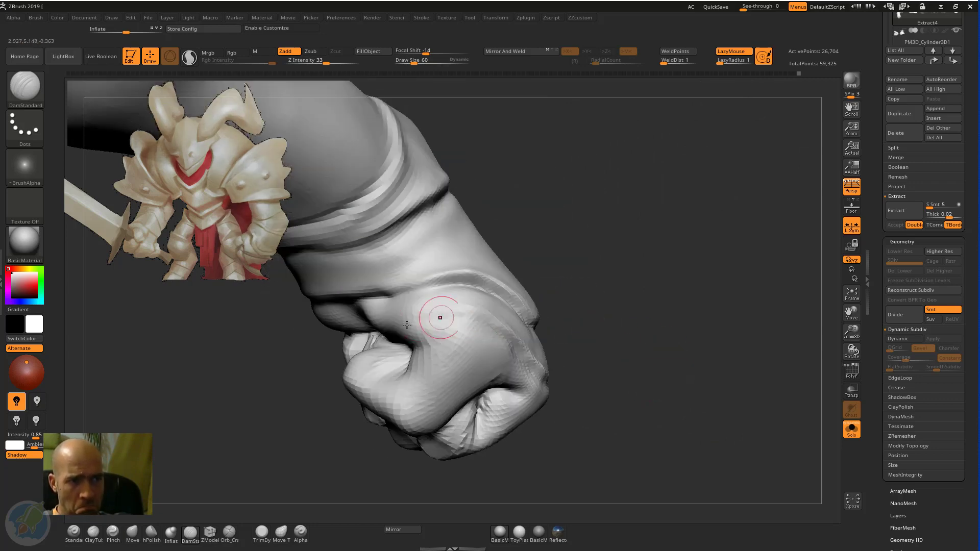
pyautogui.moveTo(440, 317); pyautogui.dragTo(415, 323)
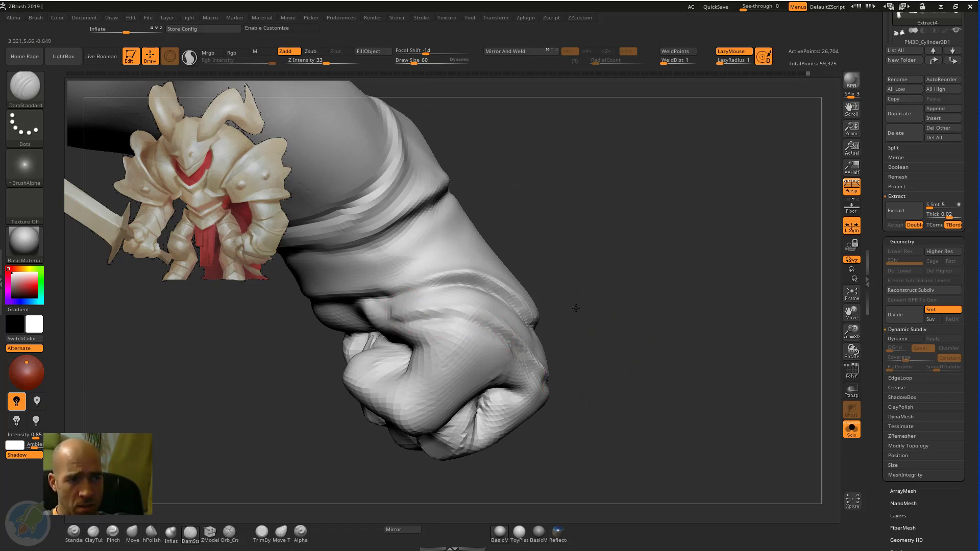
pyautogui.moveTo(575, 308); pyautogui.dragTo(401, 297)
# Step: Raise ridges along the elbow plate's edges with DamStandard and smooth the surrounding forearm surface
pyautogui.keyDown('shift'); pyautogui.moveTo(426, 253); pyautogui.dragTo(482, 222); pyautogui.keyUp('shift')
pyautogui.keyDown('alt'); pyautogui.moveTo(382, 245); pyautogui.dragTo(475, 204); pyautogui.keyUp('alt')
pyautogui.keyDown('alt'); pyautogui.moveTo(380, 241); pyautogui.dragTo(485, 191); pyautogui.keyUp('alt')
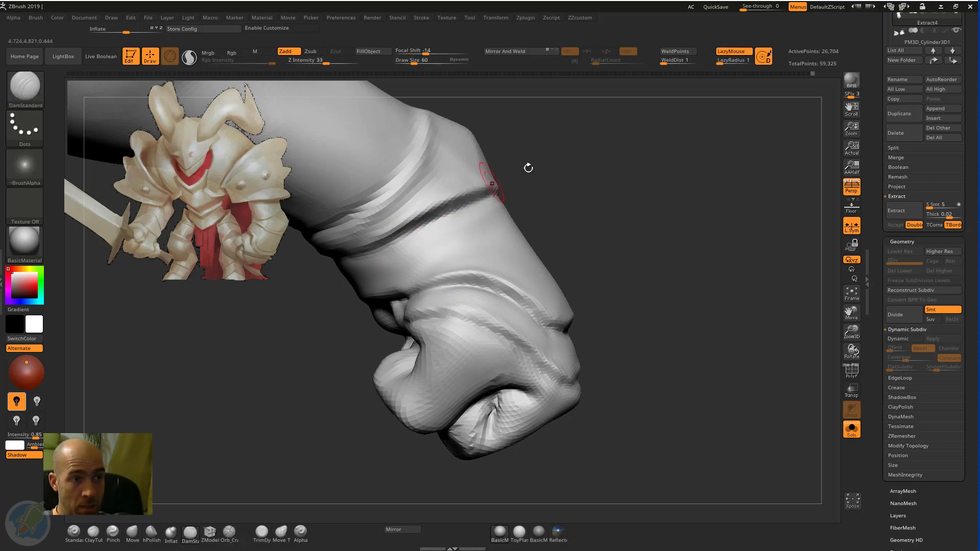
pyautogui.moveTo(610, 201)
pyautogui.keyDown('alt'); pyautogui.mouseDown()
pyautogui.moveTo(665, 228)
pyautogui.moveTo(607, 202)
pyautogui.moveTo(487, 220)
pyautogui.mouseUp(); pyautogui.keyUp('alt')
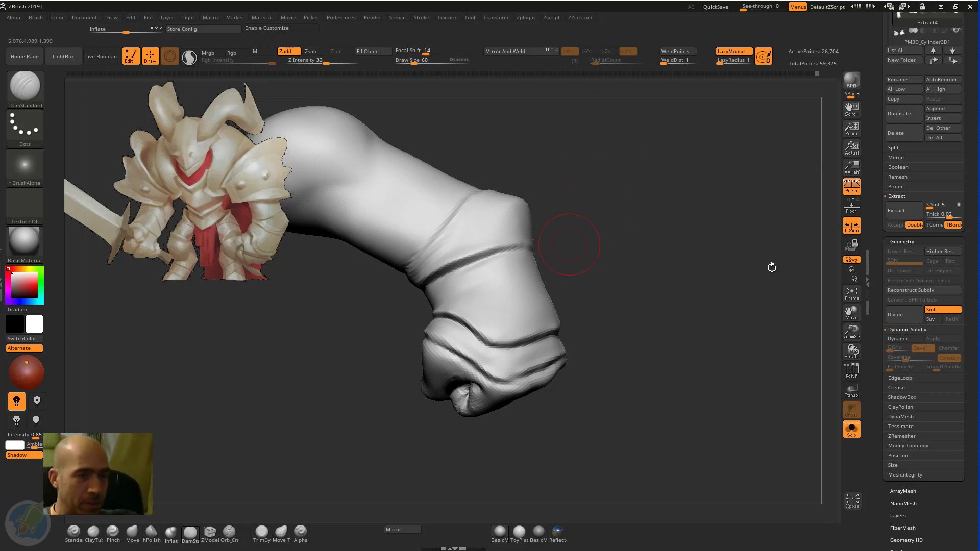
pyautogui.moveTo(690, 304)
pyautogui.keyDown('alt'); pyautogui.mouseDown()
pyautogui.moveTo(698, 335)
pyautogui.moveTo(573, 293)
pyautogui.mouseUp(); pyautogui.keyUp('alt')
pyautogui.keyDown('shift'); pyautogui.moveTo(466, 282); pyautogui.dragTo(465, 307); pyautogui.keyUp('shift')
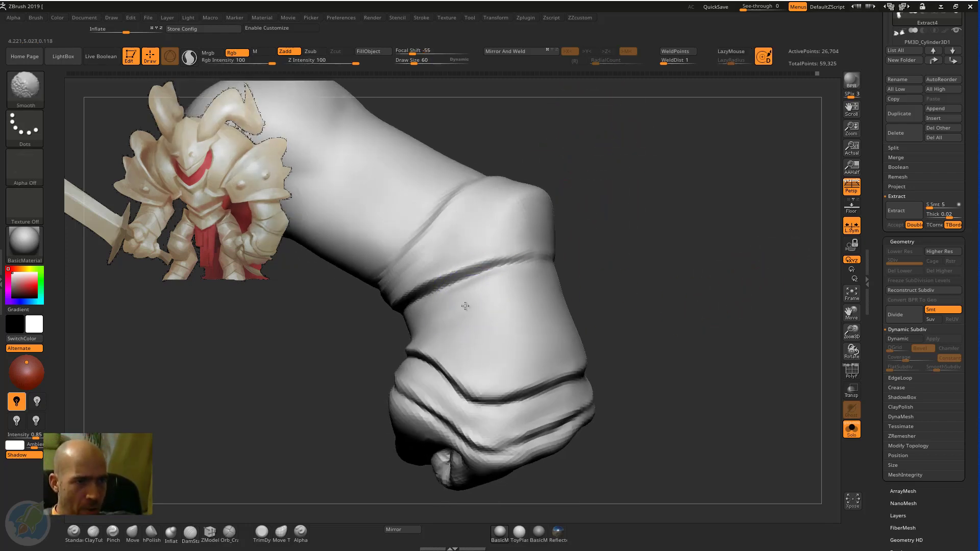
# Step: Define the elbow plate's upper edge and its lower groove around the arm with DamStandard, smoothing between strokes
pyautogui.moveTo(671, 280)
pyautogui.mouseDown()
pyautogui.moveTo(650, 300)
pyautogui.moveTo(623, 286)
pyautogui.mouseUp()
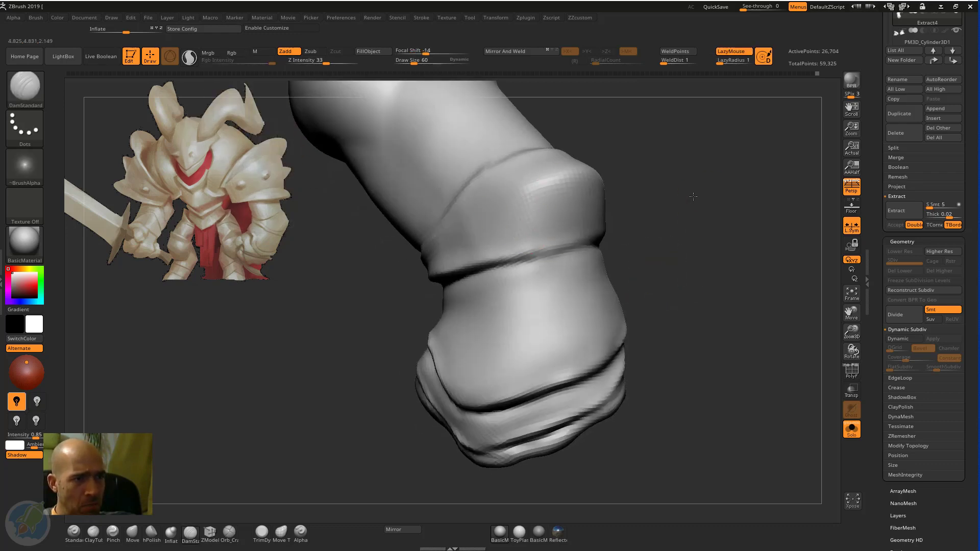
pyautogui.moveTo(693, 198); pyautogui.dragTo(577, 232)
pyautogui.moveTo(484, 243)
pyautogui.keyDown('shift'); pyautogui.mouseDown()
pyautogui.moveTo(452, 252)
pyautogui.moveTo(526, 216)
pyautogui.moveTo(469, 257)
pyautogui.mouseUp(); pyautogui.keyUp('shift')
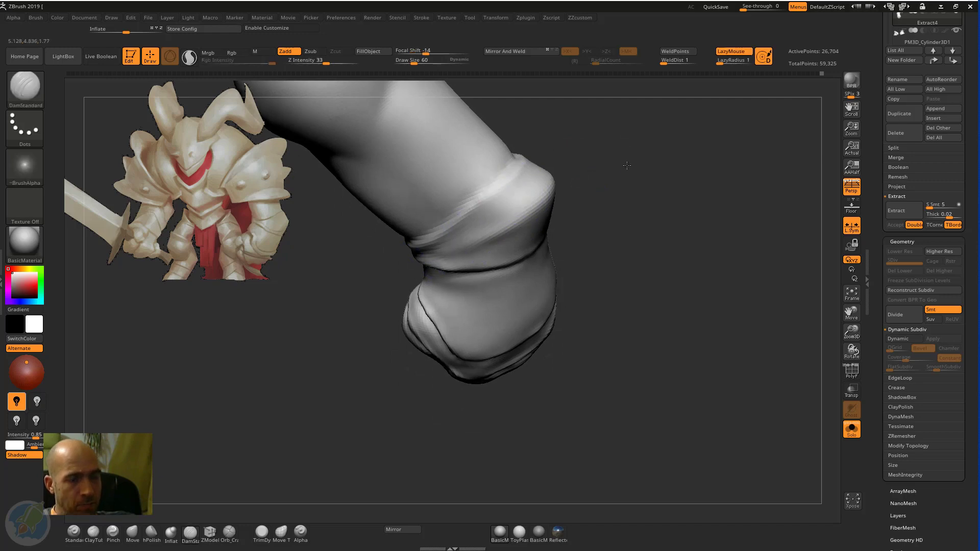
pyautogui.moveTo(627, 219)
pyautogui.mouseDown()
pyautogui.moveTo(722, 225)
pyautogui.moveTo(726, 352)
pyautogui.moveTo(674, 347)
pyautogui.mouseUp()
pyautogui.press('shift')
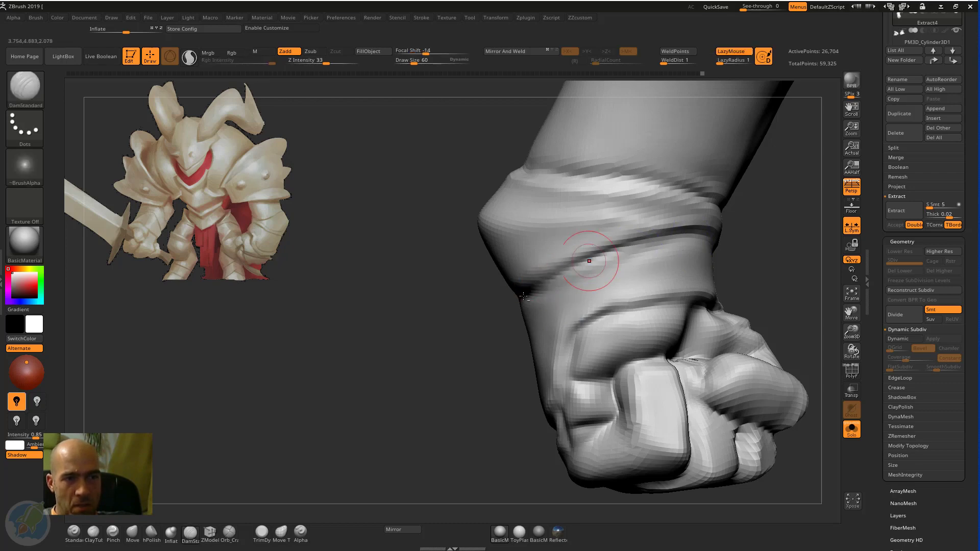
pyautogui.moveTo(525, 288); pyautogui.dragTo(519, 295)
pyautogui.moveTo(766, 226)
pyautogui.keyDown('alt'); pyautogui.mouseDown()
pyautogui.moveTo(702, 228)
pyautogui.moveTo(679, 247)
pyautogui.moveTo(685, 234)
pyautogui.moveTo(720, 256)
pyautogui.moveTo(684, 234)
pyautogui.moveTo(703, 252)
pyautogui.moveTo(711, 301)
pyautogui.moveTo(677, 286)
pyautogui.mouseUp(); pyautogui.keyUp('alt')
# Step: Reshape the thumb and the top of the fist with the Move brush at draw size 76
pyautogui.press('b')
pyautogui.press('m')
pyautogui.press('v')
pyautogui.moveTo(595, 367); pyautogui.dragTo(548, 339)
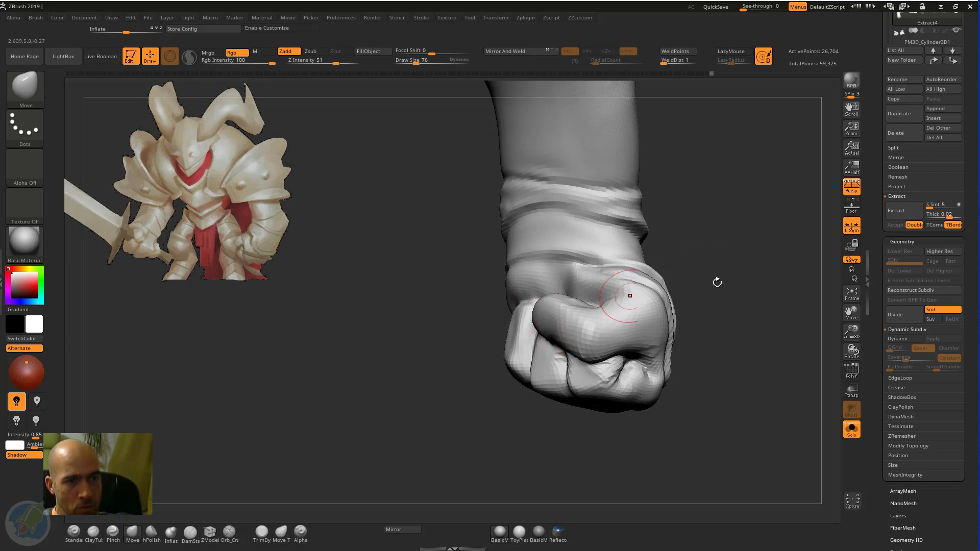
pyautogui.moveTo(718, 282); pyautogui.dragTo(606, 332)
pyautogui.moveTo(754, 262)
pyautogui.mouseDown()
pyautogui.moveTo(719, 290)
pyautogui.moveTo(772, 260)
pyautogui.mouseUp()
# Step: Carve the crease between the thumb and the hand with DamStandard at draw size 76
pyautogui.press('b')
pyautogui.press('d')
pyautogui.press('s')
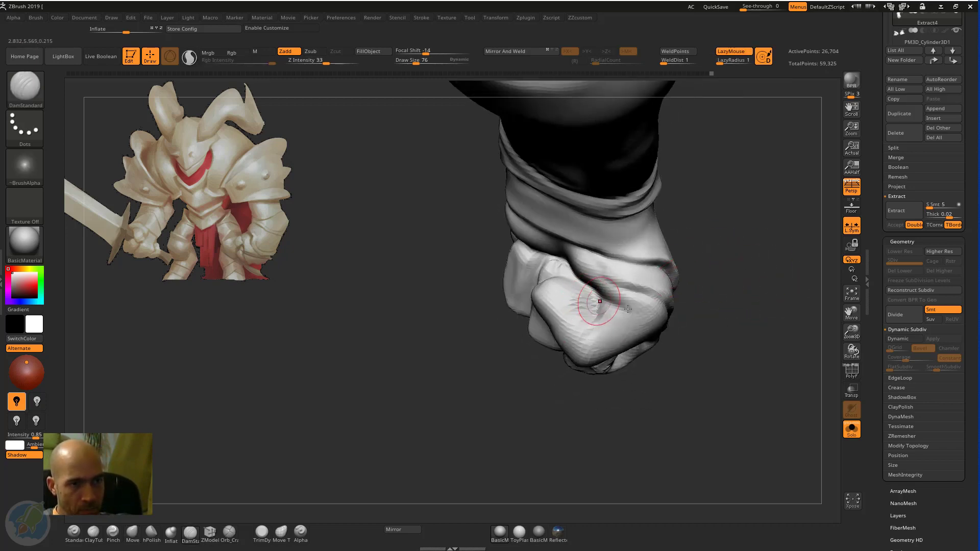
pyautogui.moveTo(751, 272); pyautogui.dragTo(593, 261)
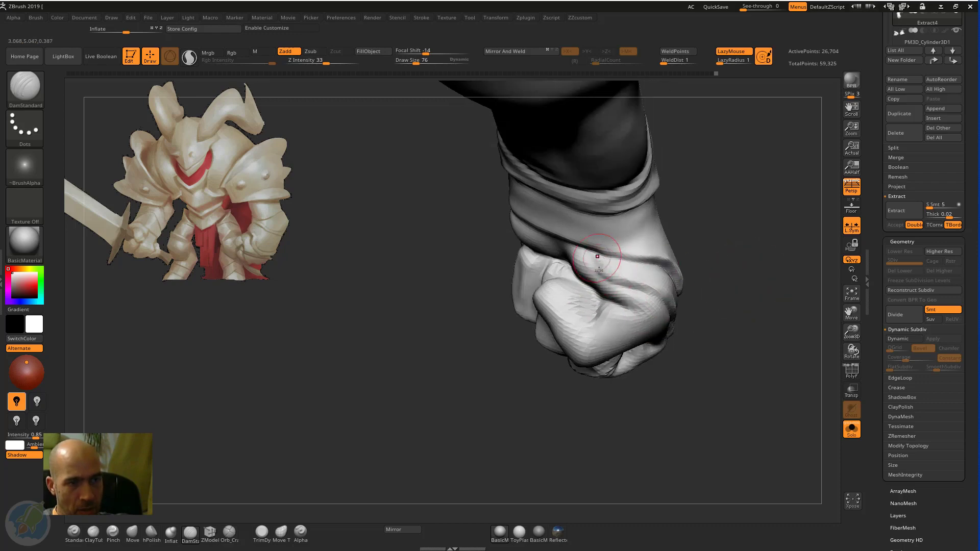
pyautogui.moveTo(698, 260); pyautogui.dragTo(611, 251)
# Step: Build up the thumb base below the gauntlet cuff with the Standard brush at draw size 76 and smooth it
pyautogui.press('b')
pyautogui.press('c')
pyautogui.press('t')
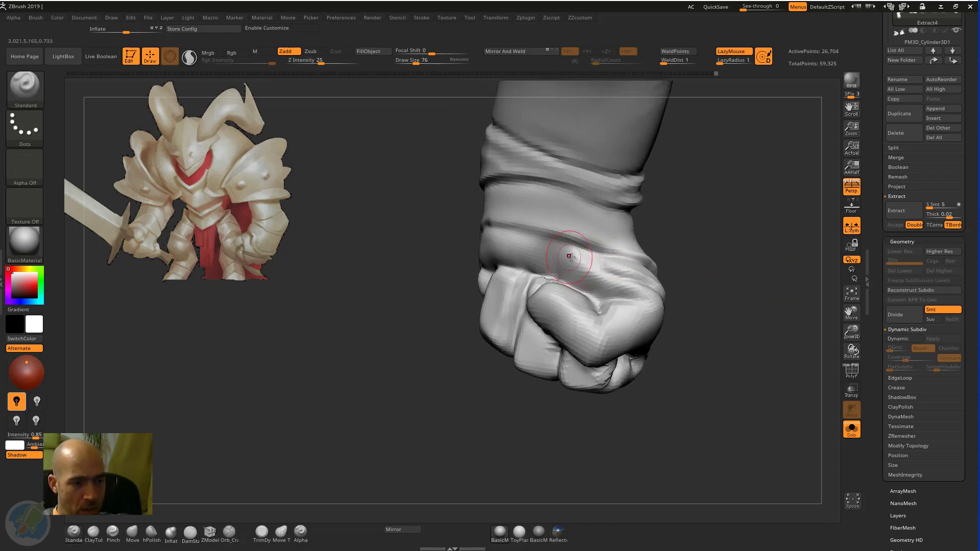
pyautogui.keyDown('shift'); pyautogui.moveTo(590, 265); pyautogui.dragTo(597, 285); pyautogui.keyUp('shift')
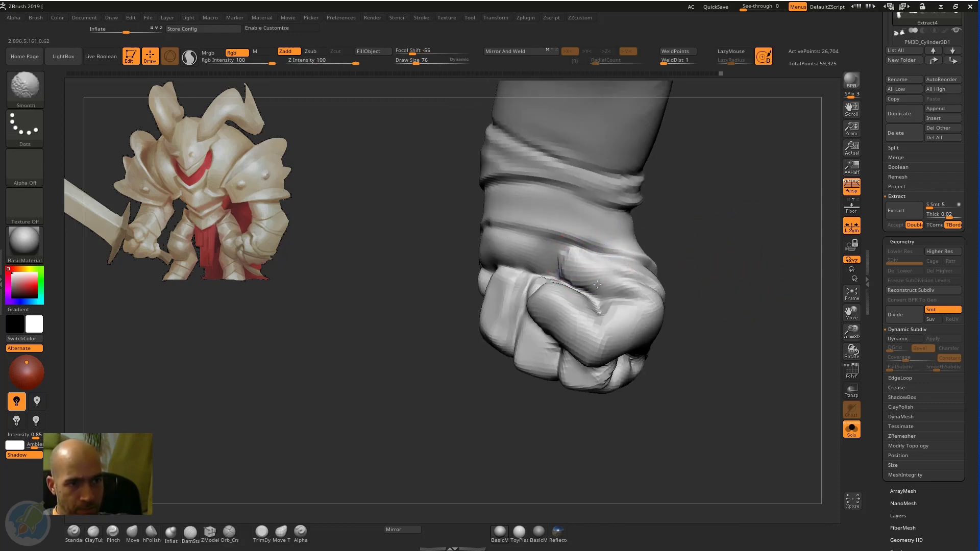
# Step: Reposition the thumb over the curled fingers with the Move brush at draw size 76
pyautogui.moveTo(679, 281)
pyautogui.mouseDown()
pyautogui.moveTo(731, 273)
pyautogui.moveTo(664, 247)
pyautogui.moveTo(673, 259)
pyautogui.moveTo(623, 265)
pyautogui.moveTo(649, 301)
pyautogui.mouseUp()
pyautogui.press('b')
pyautogui.press('m')
pyautogui.press('v')
pyautogui.keyDown('alt'); pyautogui.moveTo(574, 301); pyautogui.dragTo(541, 310); pyautogui.keyUp('alt')
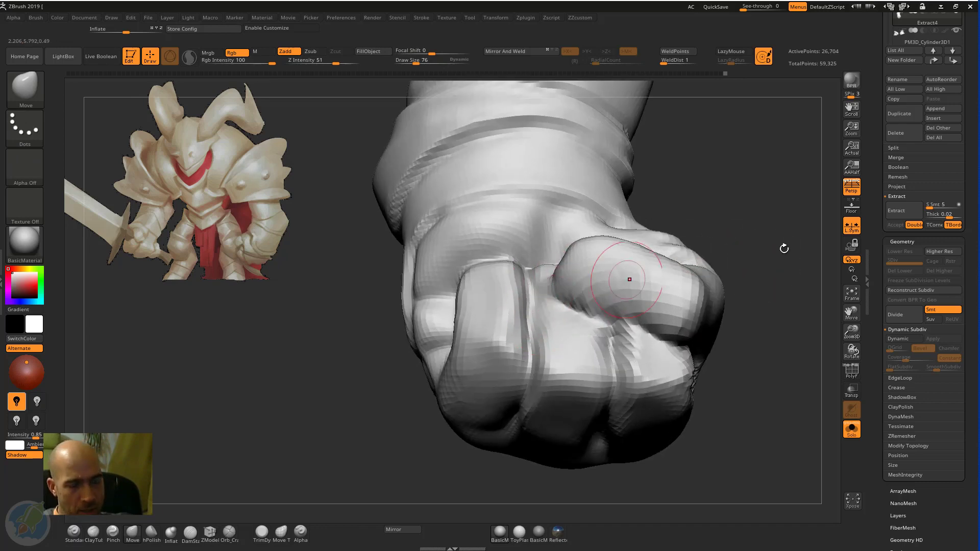
pyautogui.moveTo(785, 248)
pyautogui.mouseDown()
pyautogui.moveTo(700, 240)
pyautogui.moveTo(694, 263)
pyautogui.mouseUp()
# Step: Deepen the creases between the thumb and the curled fingers with DamStandard at draw size 76
pyautogui.press('b')
pyautogui.press('d')
pyautogui.press('s')
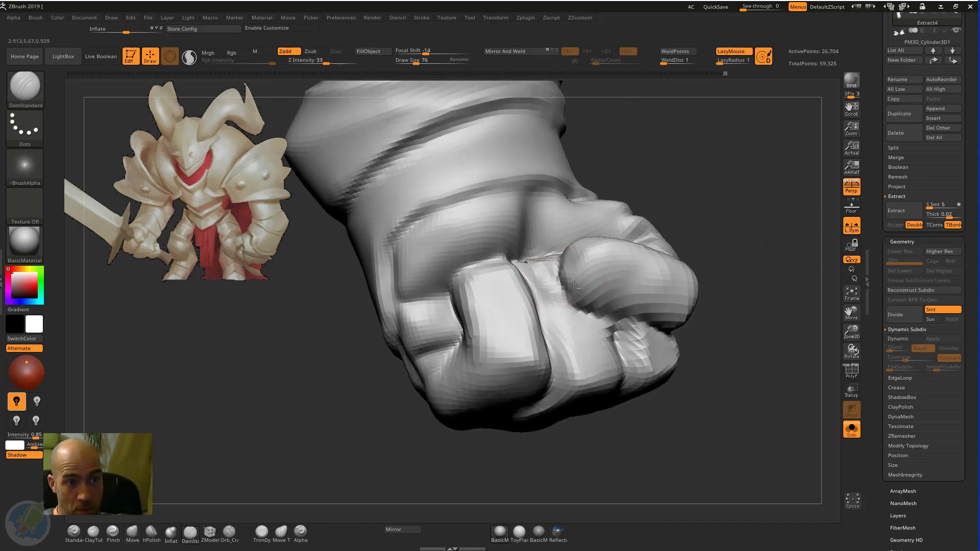
pyautogui.moveTo(626, 320); pyautogui.dragTo(634, 323)
pyautogui.moveTo(746, 300)
pyautogui.mouseDown()
pyautogui.moveTo(689, 286)
pyautogui.moveTo(751, 297)
pyautogui.mouseUp()
pyautogui.moveTo(582, 300); pyautogui.dragTo(666, 319)
# Step: Remesh the arm with DynaMesh and turn off Solo mode to show the whole knight
pyautogui.moveTo(766, 292)
pyautogui.keyDown('alt'); pyautogui.mouseDown()
pyautogui.moveTo(735, 206)
pyautogui.moveTo(751, 275)
pyautogui.mouseUp(); pyautogui.keyUp('alt')
pyautogui.moveTo(751, 276)
pyautogui.mouseDown()
pyautogui.moveTo(633, 282)
pyautogui.moveTo(729, 243)
pyautogui.moveTo(691, 308)
pyautogui.moveTo(586, 265)
pyautogui.mouseUp()
pyautogui.press('shift')
pyautogui.moveTo(734, 267); pyautogui.dragTo(826, 371)
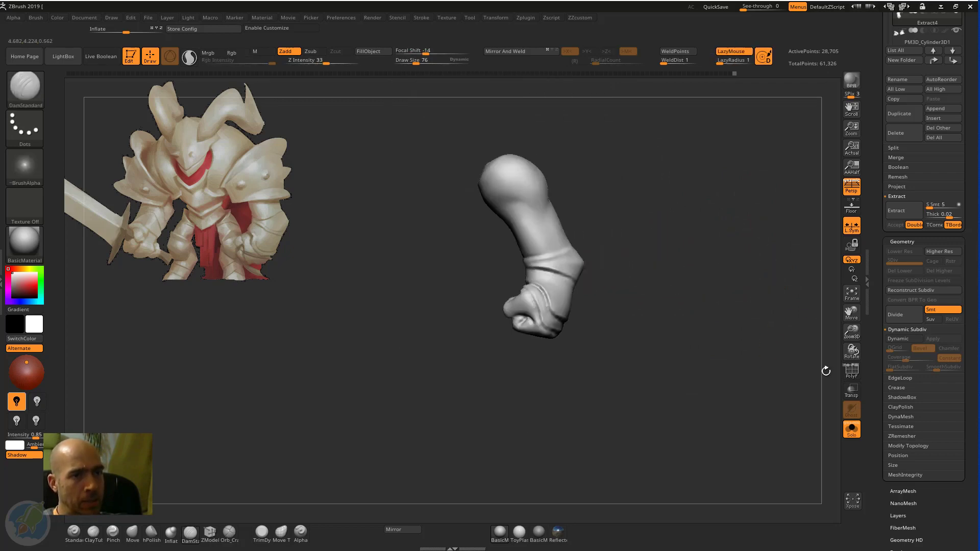
pyautogui.click(852, 429)
# Step: Adjust the gauntlet cuff's edge on the thumb side with the Move brush at draw size 76
pyautogui.moveTo(736, 352)
pyautogui.mouseDown()
pyautogui.moveTo(720, 345)
pyautogui.moveTo(707, 309)
pyautogui.moveTo(696, 315)
pyautogui.moveTo(727, 333)
pyautogui.moveTo(513, 354)
pyautogui.mouseUp()
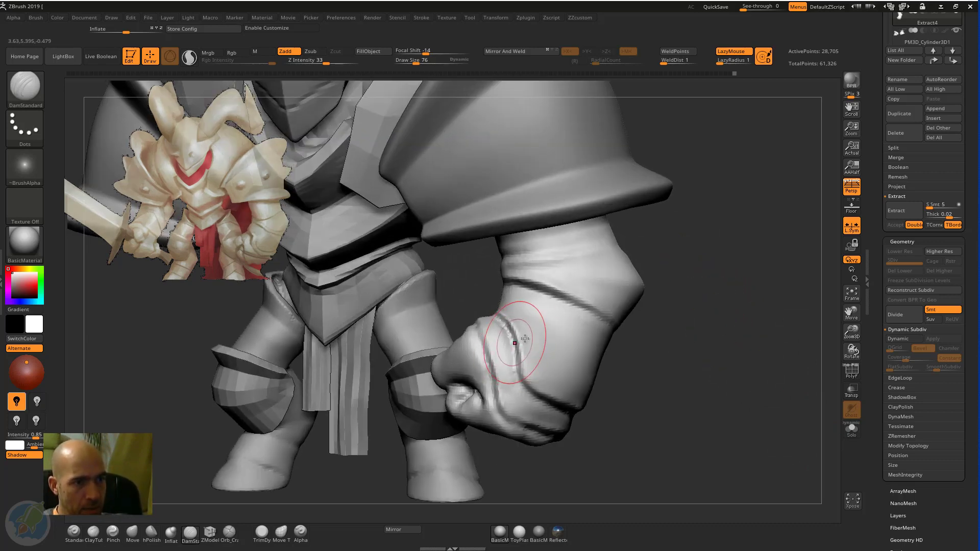
pyautogui.press('b')
pyautogui.press('m')
pyautogui.press('v')
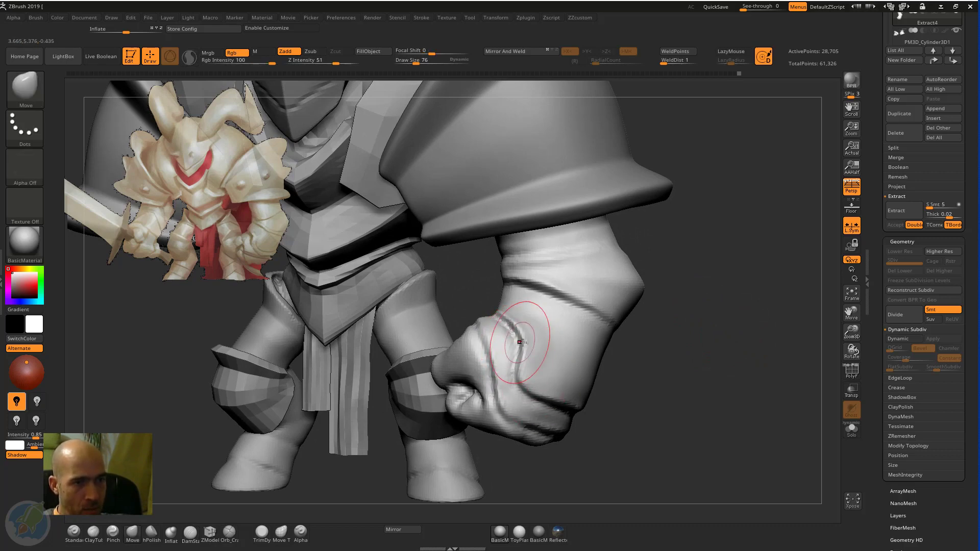
pyautogui.moveTo(662, 386); pyautogui.dragTo(538, 368)
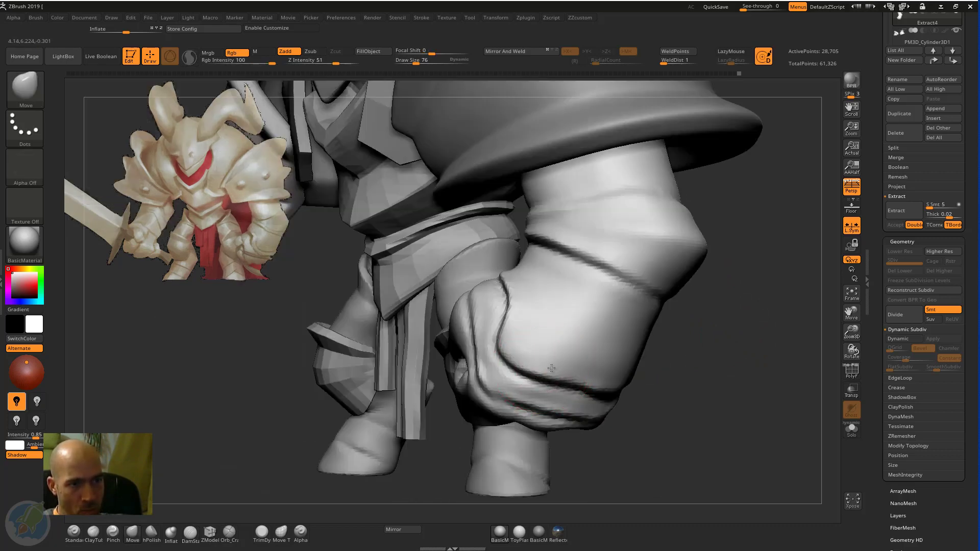
# Step: Reshape the gauntlet's outer side and the back of the fist with the Move brush at draw size 76
pyautogui.moveTo(730, 375)
pyautogui.mouseDown()
pyautogui.moveTo(638, 382)
pyautogui.moveTo(635, 398)
pyautogui.mouseUp()
pyautogui.moveTo(753, 380); pyautogui.dragTo(680, 382)
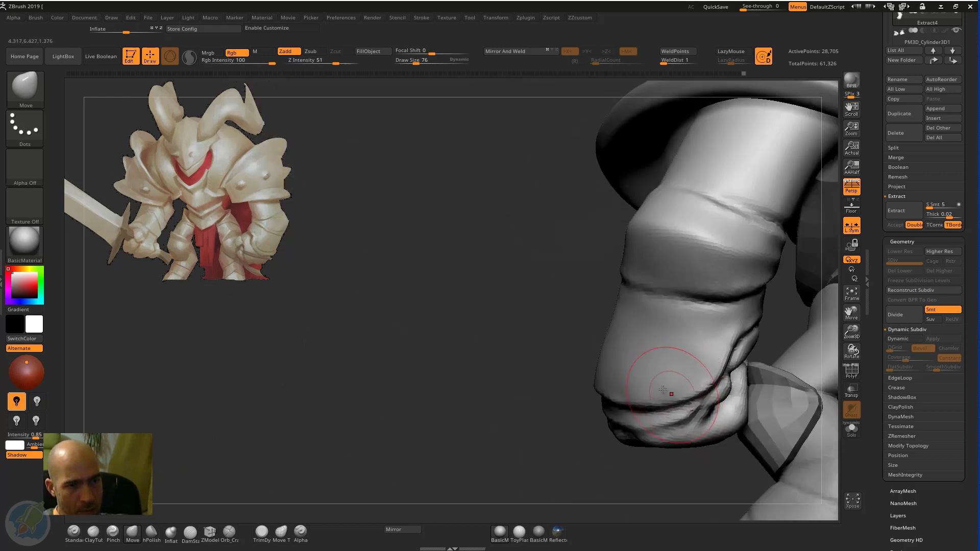
pyautogui.moveTo(536, 427); pyautogui.dragTo(558, 377)
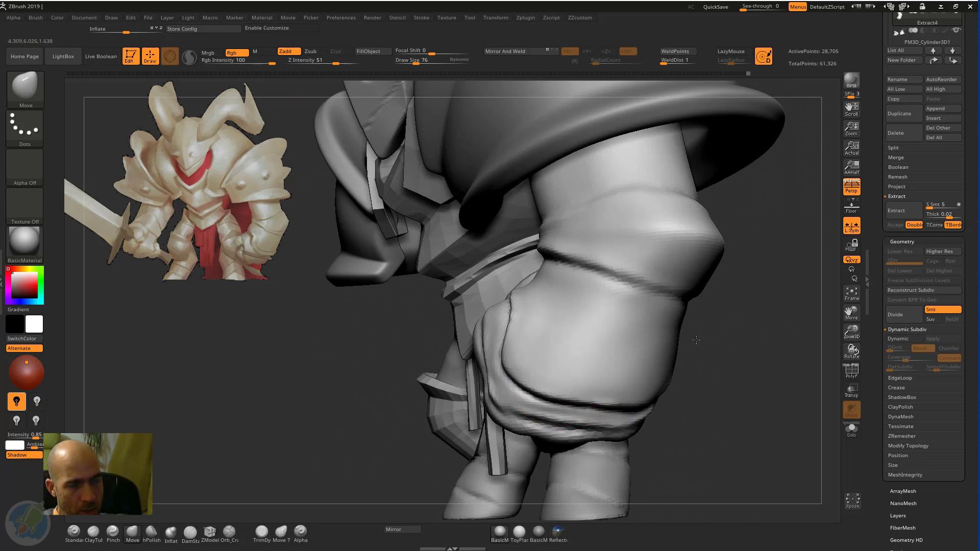
pyautogui.moveTo(696, 340); pyautogui.dragTo(585, 348)
pyautogui.moveTo(540, 335); pyautogui.dragTo(514, 337, button='right')
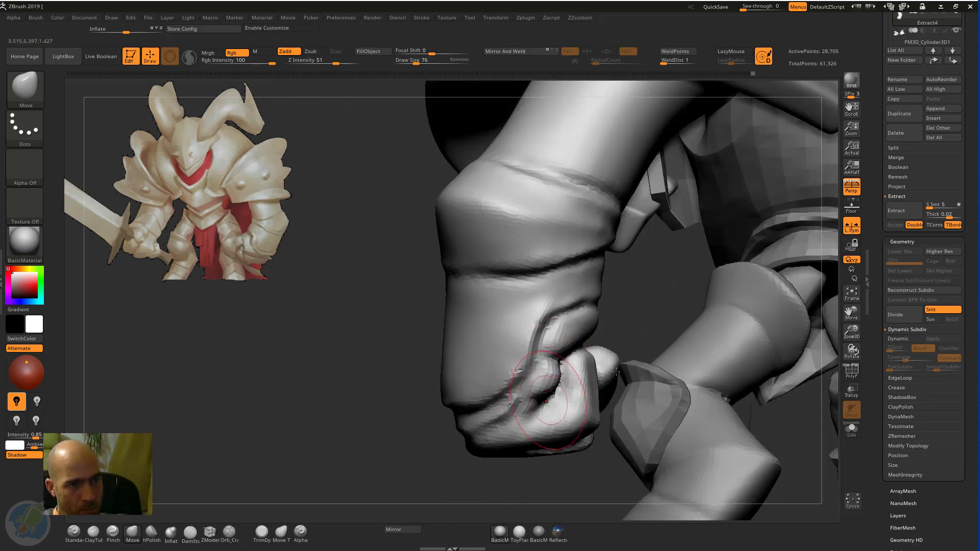
pyautogui.moveTo(573, 445)
pyautogui.keyDown('alt'); pyautogui.mouseDown()
pyautogui.moveTo(552, 387)
pyautogui.moveTo(554, 429)
pyautogui.mouseUp(); pyautogui.keyUp('alt')
# Step: Sharpen the creases around the finger knuckles below the gauntlet with DamStandard at draw size 64
pyautogui.press('b')
pyautogui.press('d')
pyautogui.press('s')
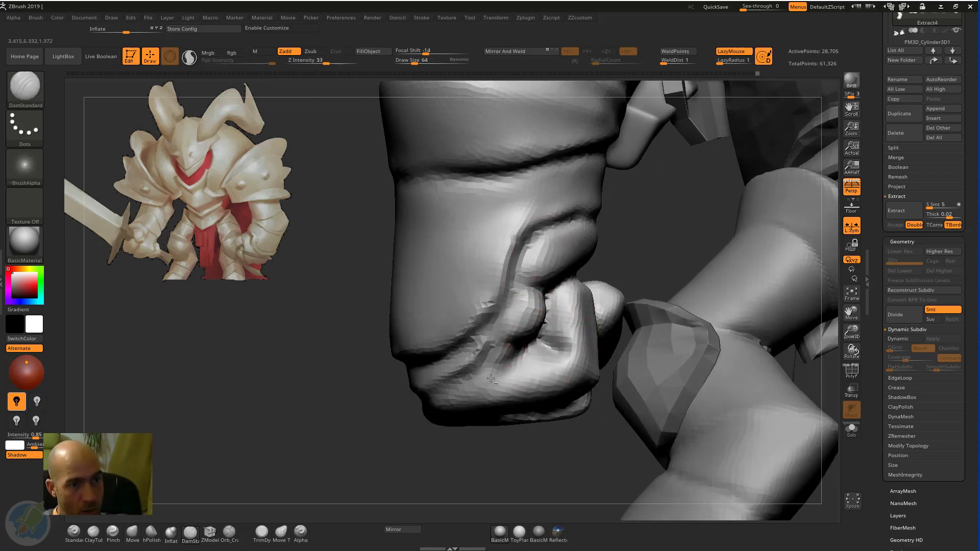
pyautogui.moveTo(479, 429); pyautogui.dragTo(551, 303, button='right')
# Step: Build up the front finger of the fist with ClayTubes at draw size 64 and smooth it
pyautogui.press('b')
pyautogui.press('c')
pyautogui.press('t')
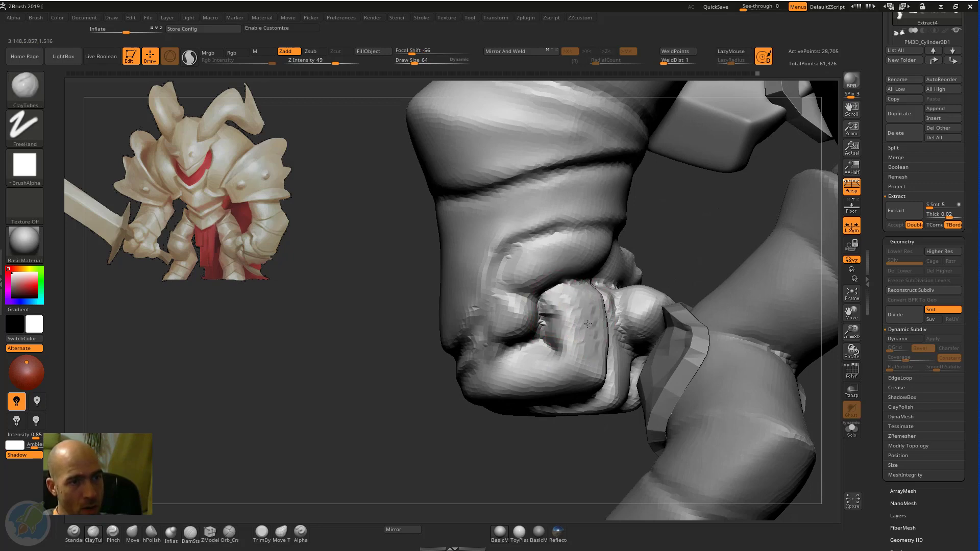
pyautogui.press('shift')
# Step: Refine the grooves around the elbow plate and gauntlet with DamStandard at draw size 64 and smooth the forearm
pyautogui.moveTo(456, 449)
pyautogui.mouseDown(button='right')
pyautogui.moveTo(706, 273)
pyautogui.moveTo(717, 255)
pyautogui.moveTo(542, 226)
pyautogui.mouseUp(button='right')
pyautogui.press('b')
pyautogui.press('d')
pyautogui.press('s')
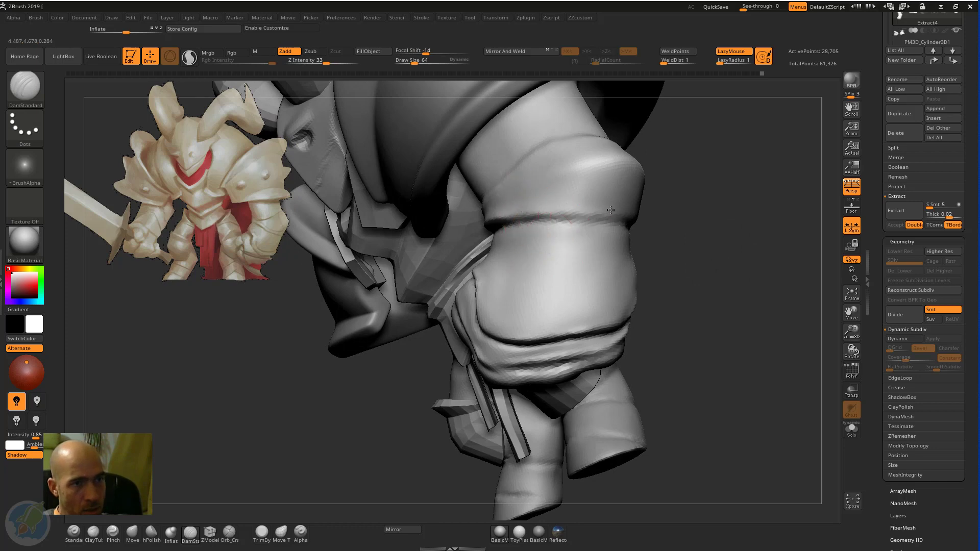
pyautogui.moveTo(660, 221); pyautogui.dragTo(525, 229)
pyautogui.moveTo(705, 243)
pyautogui.mouseDown(button='right')
pyautogui.moveTo(658, 249)
pyautogui.moveTo(676, 250)
pyautogui.moveTo(759, 346)
pyautogui.moveTo(739, 311)
pyautogui.moveTo(740, 331)
pyautogui.moveTo(633, 325)
pyautogui.mouseUp(button='right')
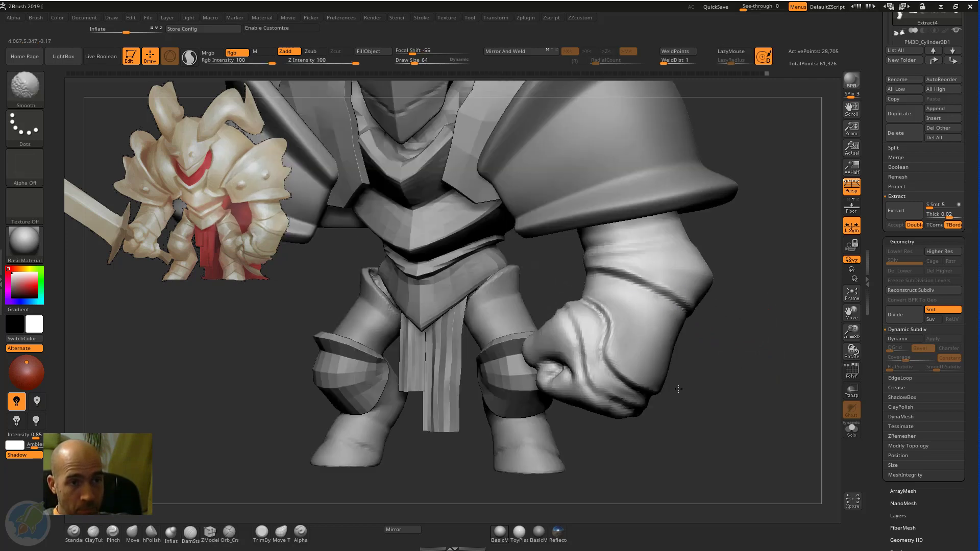
pyautogui.moveTo(678, 389); pyautogui.dragTo(708, 329, button='right')
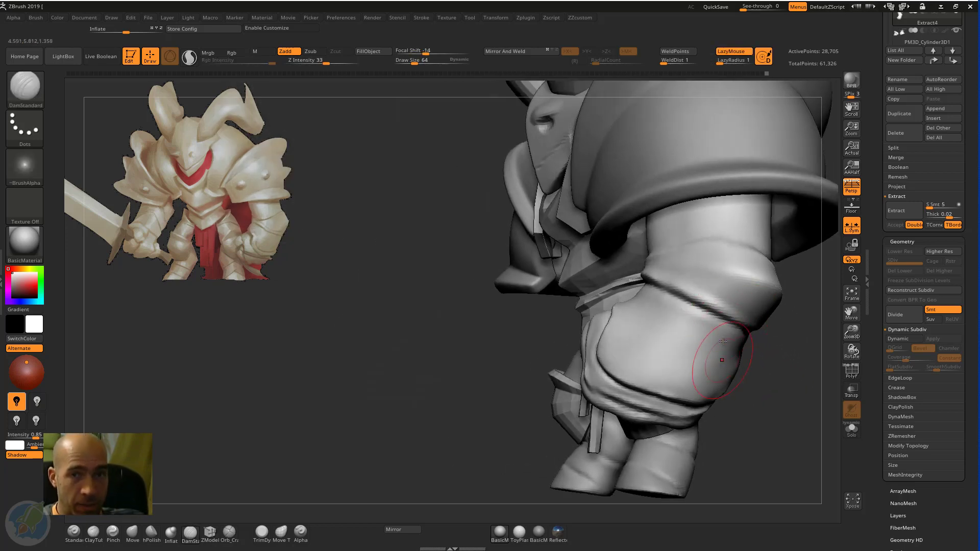
pyautogui.moveTo(802, 376); pyautogui.dragTo(611, 295, button='right')
pyautogui.moveTo(708, 369); pyautogui.dragTo(589, 289, button='right')
pyautogui.moveTo(714, 312); pyautogui.dragTo(759, 274, button='right')
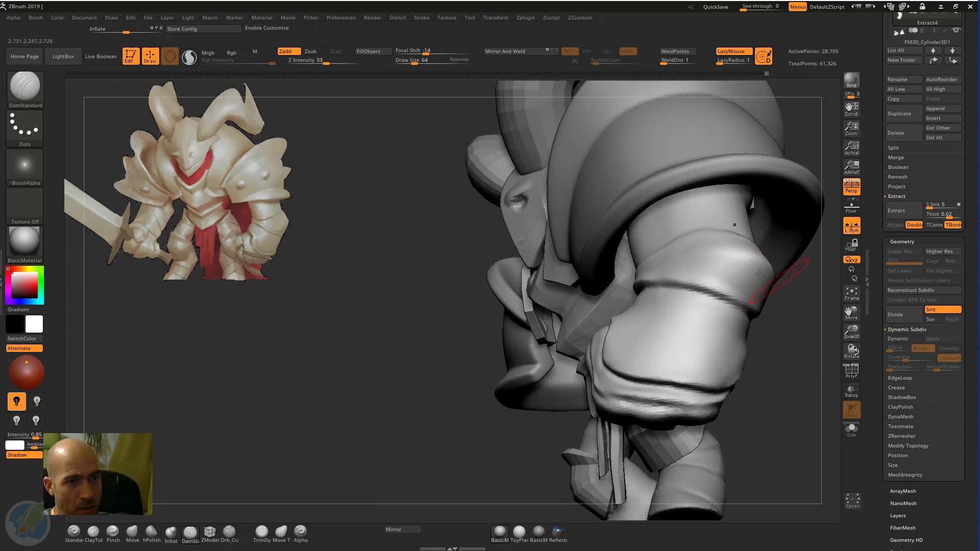
# Step: Adjust the elbow plate's shape with the Move brush at draw size 88 and check the arm against the full figure
pyautogui.moveTo(797, 334)
pyautogui.mouseDown(button='right')
pyautogui.moveTo(849, 296)
pyautogui.moveTo(755, 274)
pyautogui.mouseUp(button='right')
pyautogui.press('b')
pyautogui.press('m')
pyautogui.press('v')
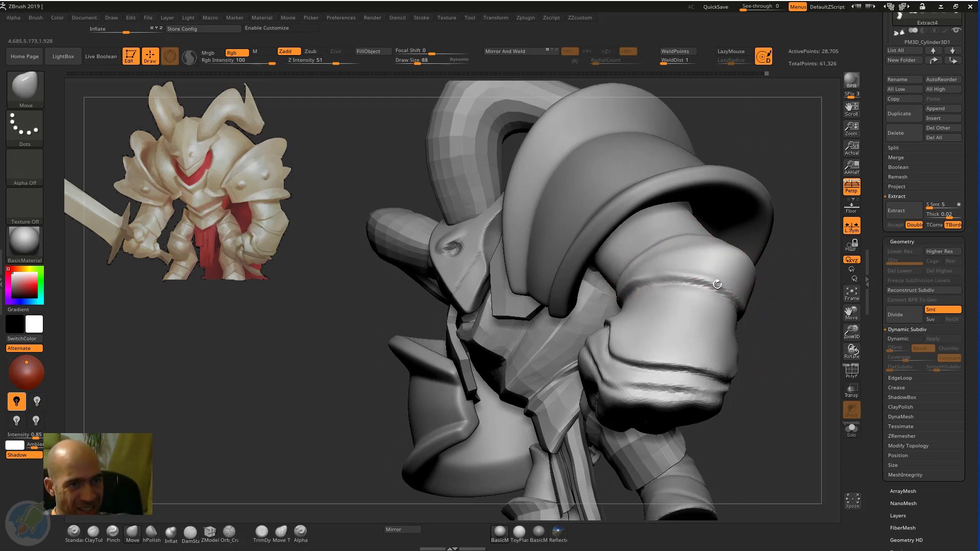
pyautogui.press('f')
pyautogui.moveTo(770, 313); pyautogui.dragTo(705, 321, button='right')
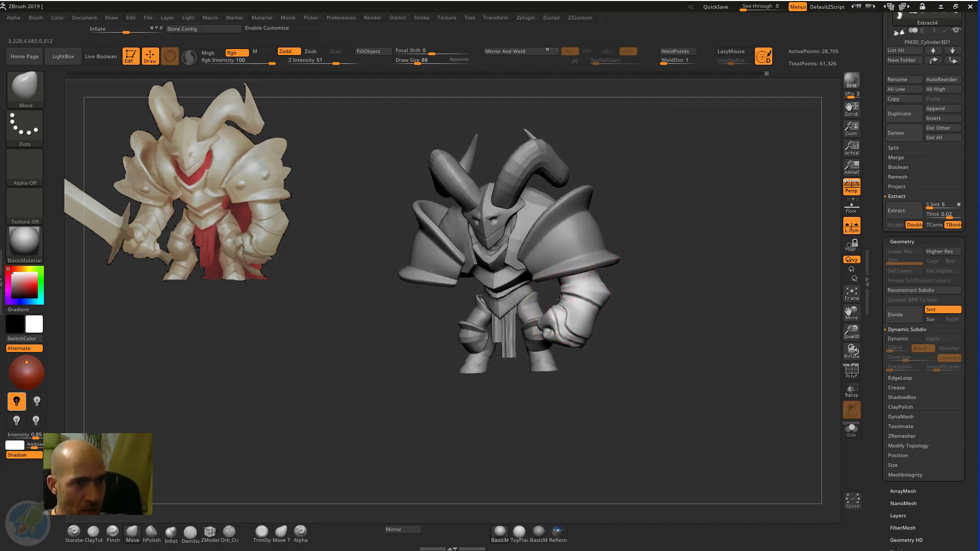
pyautogui.keyDown('ctrl'); pyautogui.moveTo(639, 305); pyautogui.dragTo(658, 334, button='right'); pyautogui.keyUp('ctrl')
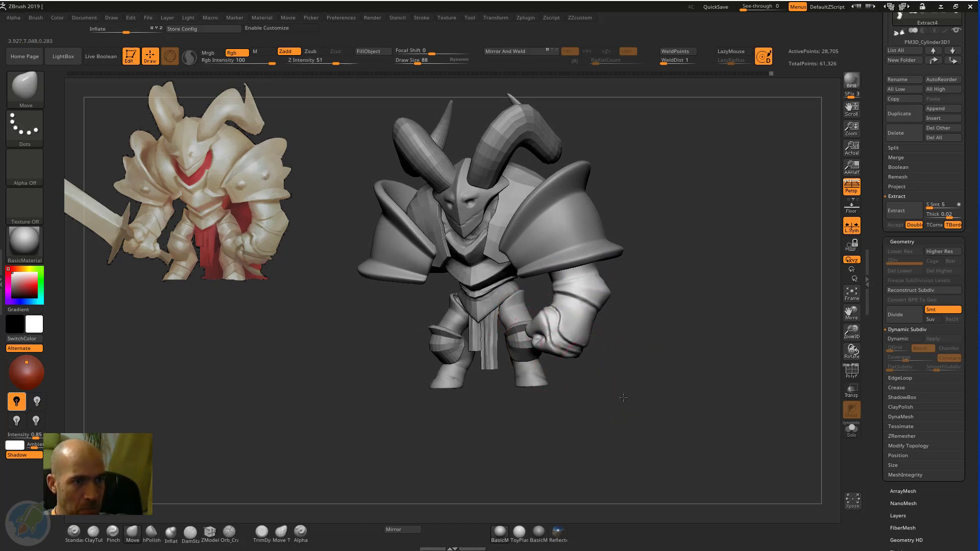
# Step: Nudge the outer side of the fist beside the knuckles with the Move brush at draw size 88, working from below
pyautogui.keyDown('ctrl'); pyautogui.moveTo(537, 337); pyautogui.dragTo(554, 354, button='right'); pyautogui.keyUp('ctrl')
pyautogui.moveTo(632, 373); pyautogui.dragTo(564, 341, button='right')
pyautogui.moveTo(665, 385)
pyautogui.mouseDown(button='right')
pyautogui.moveTo(685, 333)
pyautogui.moveTo(657, 310)
pyautogui.moveTo(606, 317)
pyautogui.mouseUp(button='right')
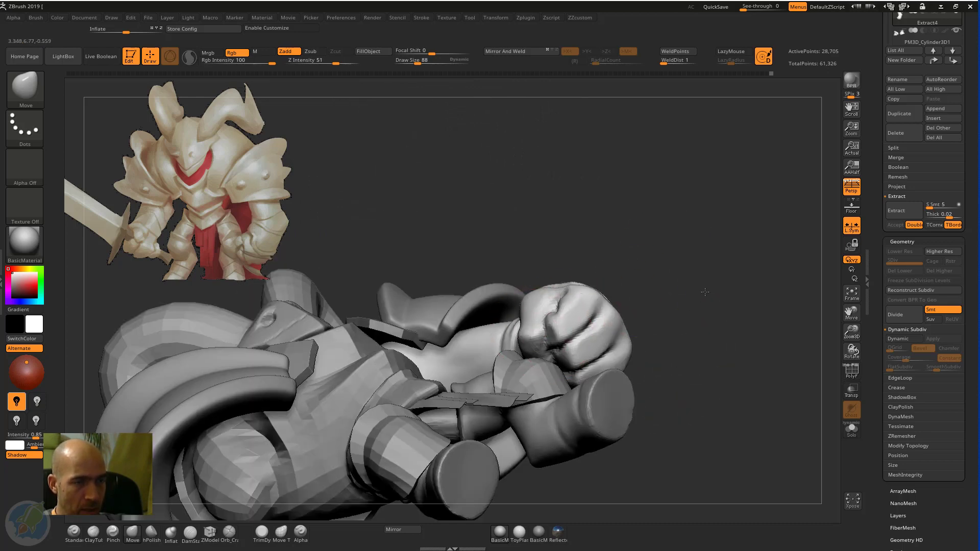
pyautogui.keyDown('ctrl'); pyautogui.moveTo(540, 323); pyautogui.dragTo(532, 333, button='right'); pyautogui.keyUp('ctrl')
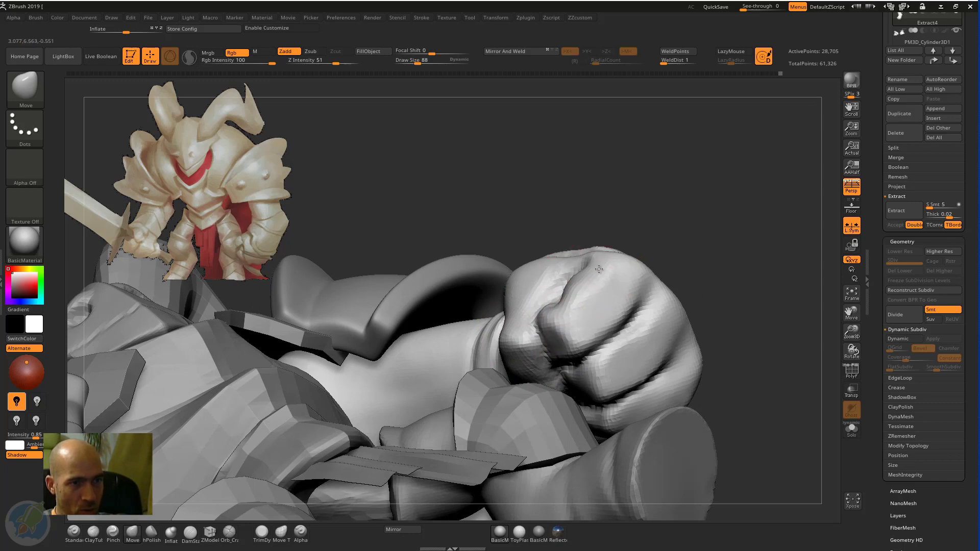
pyautogui.moveTo(672, 217); pyautogui.dragTo(601, 269, button='right')
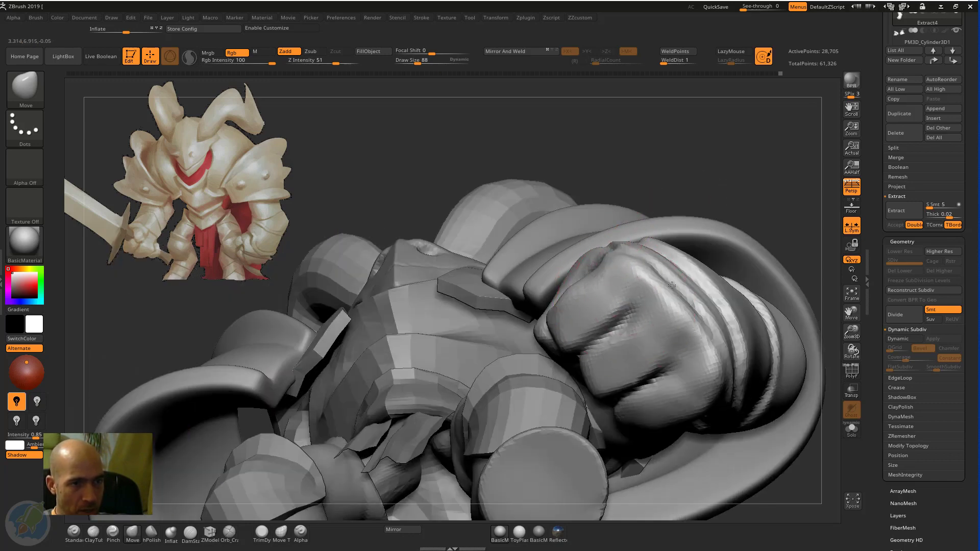
pyautogui.moveTo(703, 159); pyautogui.dragTo(684, 336, button='right')
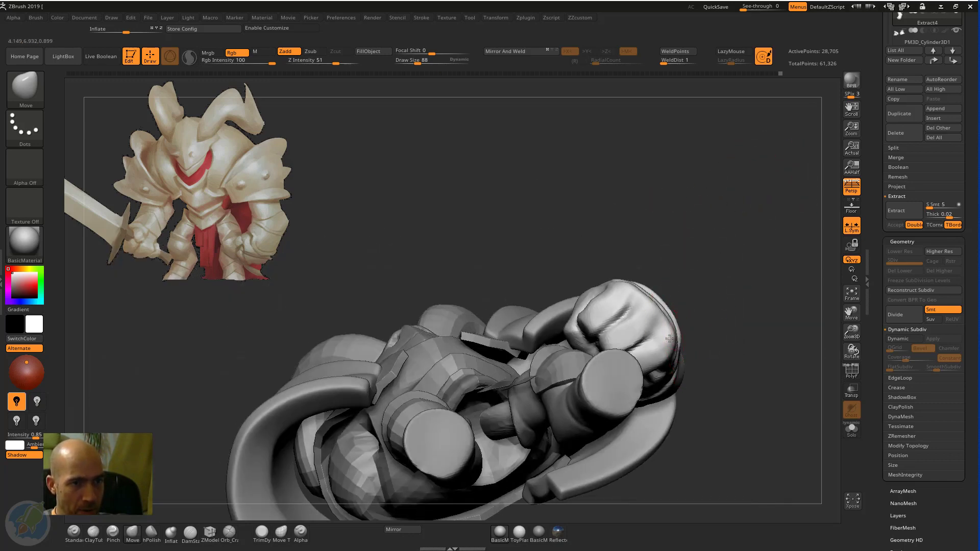
pyautogui.moveTo(669, 338); pyautogui.dragTo(659, 332)
# Step: Build up the fingers on the underside of the fist with ClayTubes at draw size 88 and smooth them
pyautogui.moveTo(770, 337)
pyautogui.keyDown('alt'); pyautogui.mouseDown(button='right')
pyautogui.moveTo(724, 301)
pyautogui.moveTo(700, 337)
pyautogui.mouseUp(button='right'); pyautogui.keyUp('alt')
pyautogui.press('b')
pyautogui.press('c')
pyautogui.press('t')
pyautogui.moveTo(588, 310); pyautogui.dragTo(615, 310)
pyautogui.moveTo(571, 324)
pyautogui.keyDown('shift'); pyautogui.mouseDown()
pyautogui.moveTo(602, 289)
pyautogui.moveTo(615, 295)
pyautogui.mouseUp(); pyautogui.keyUp('shift')
pyautogui.moveTo(616, 300); pyautogui.dragTo(587, 270, button='right')
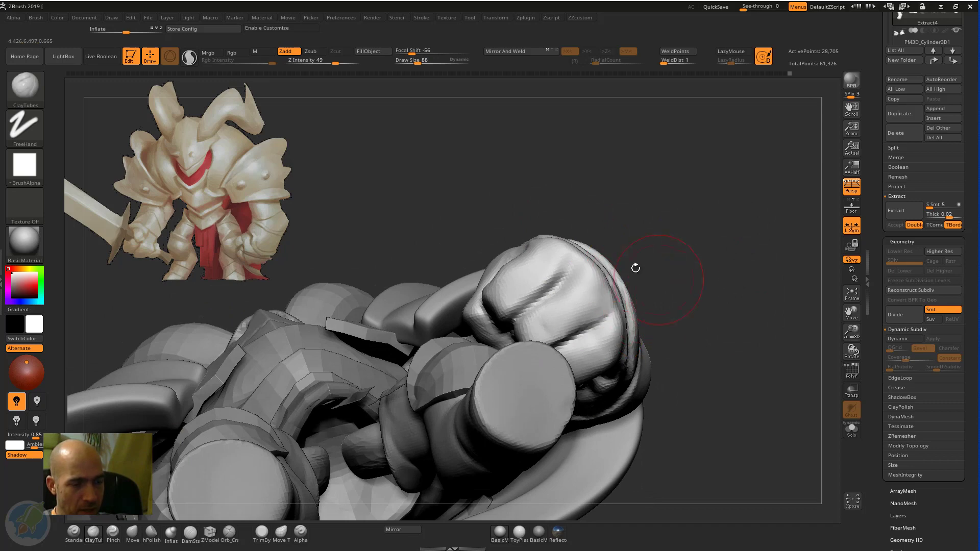
# Step: Refine the crease between the fingers on the underside of the fist with DamStandard at draw size 44
pyautogui.moveTo(653, 285)
pyautogui.mouseDown(button='right')
pyautogui.moveTo(694, 269)
pyautogui.moveTo(663, 207)
pyautogui.mouseUp(button='right')
pyautogui.press('b')
pyautogui.press('d')
pyautogui.press('s')
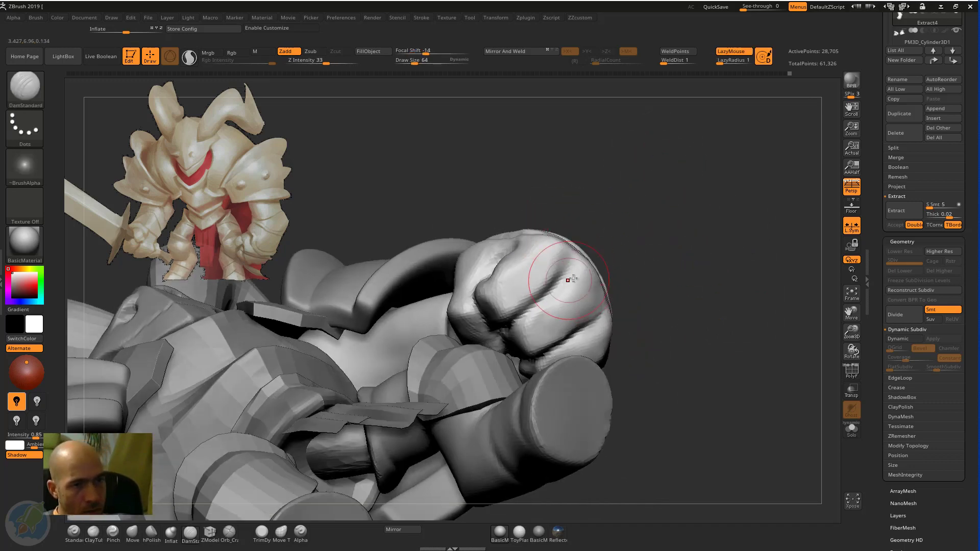
pyautogui.moveTo(574, 280); pyautogui.dragTo(562, 282, button='right')
pyautogui.press('[')
pyautogui.press('[')
pyautogui.press('[')
pyautogui.press('[')
pyautogui.keyDown('alt'); pyautogui.moveTo(566, 268); pyautogui.dragTo(517, 326); pyautogui.keyUp('alt')
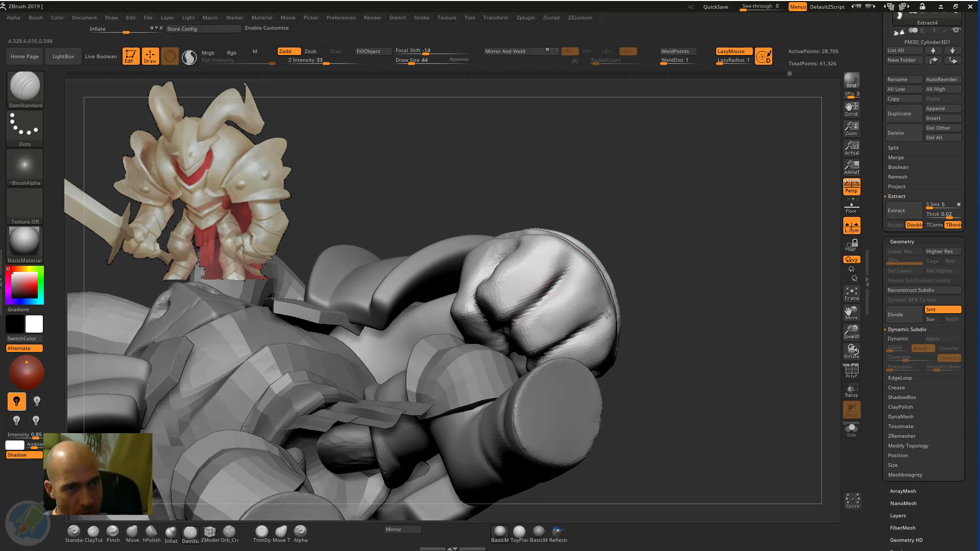
pyautogui.moveTo(553, 313); pyautogui.dragTo(592, 301, button='right')
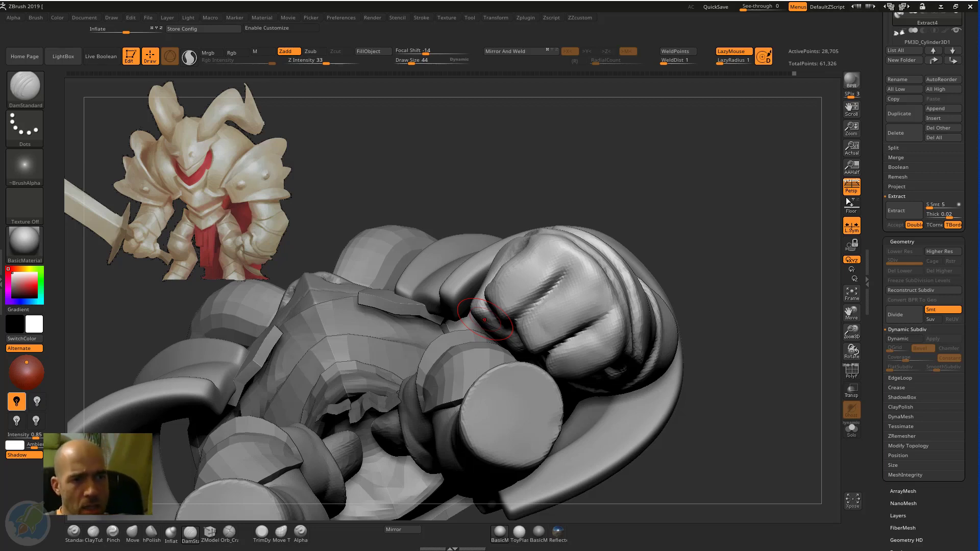
# Step: Mirror the arm across the X axis and merge the copy into one SubTool
pyautogui.moveTo(730, 280)
pyautogui.mouseDown()
pyautogui.moveTo(628, 296)
pyautogui.moveTo(628, 330)
pyautogui.moveTo(587, 243)
pyautogui.mouseUp()
pyautogui.moveTo(611, 151)
pyautogui.mouseDown()
pyautogui.moveTo(678, 247)
pyautogui.moveTo(633, 255)
pyautogui.mouseUp()
pyautogui.moveTo(748, 253)
pyautogui.mouseDown()
pyautogui.moveTo(603, 261)
pyautogui.moveTo(567, 275)
pyautogui.mouseUp()
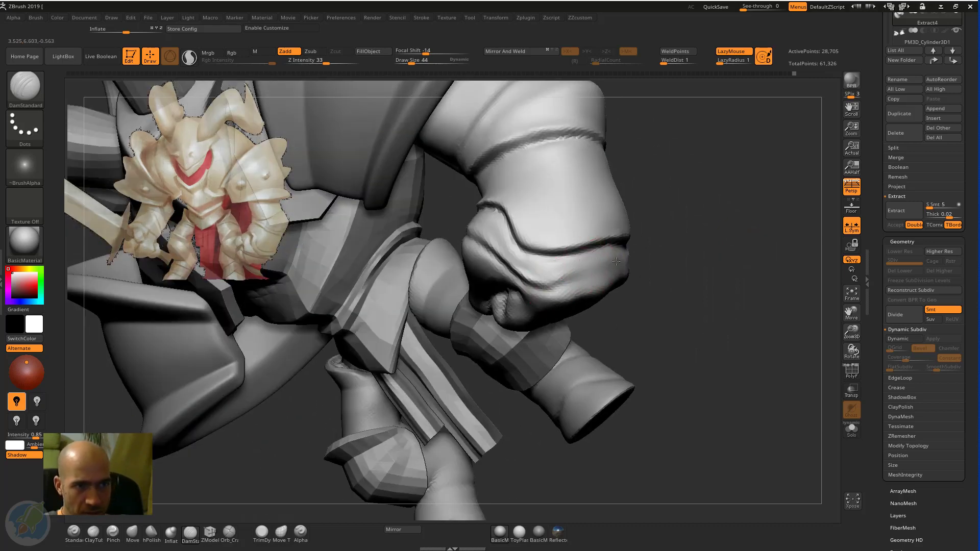
pyautogui.moveTo(685, 245)
pyautogui.mouseDown()
pyautogui.moveTo(570, 274)
pyautogui.moveTo(676, 254)
pyautogui.moveTo(709, 232)
pyautogui.mouseUp()
pyautogui.keyDown('alt'); pyautogui.moveTo(350, 261); pyautogui.dragTo(731, 289); pyautogui.keyUp('alt')
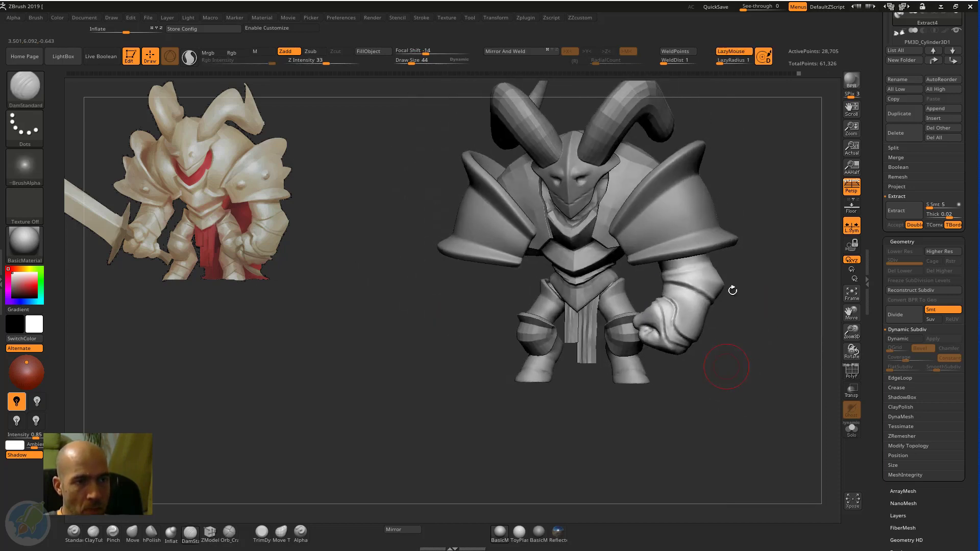
pyautogui.keyDown('alt'); pyautogui.click(620, 187); pyautogui.keyUp('alt')
pyautogui.moveTo(770, 227); pyautogui.dragTo(736, 240)
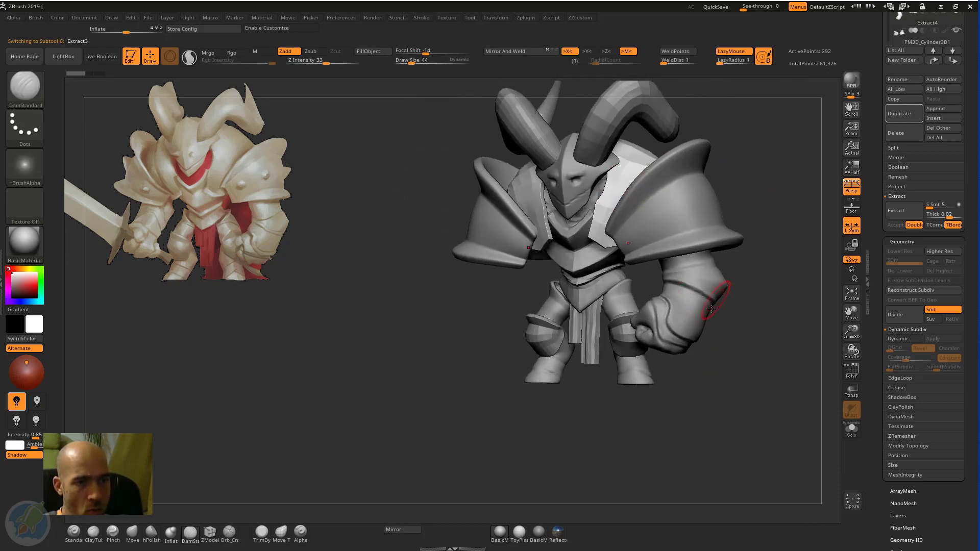
pyautogui.keyDown('alt'); pyautogui.click(679, 316); pyautogui.keyUp('alt')
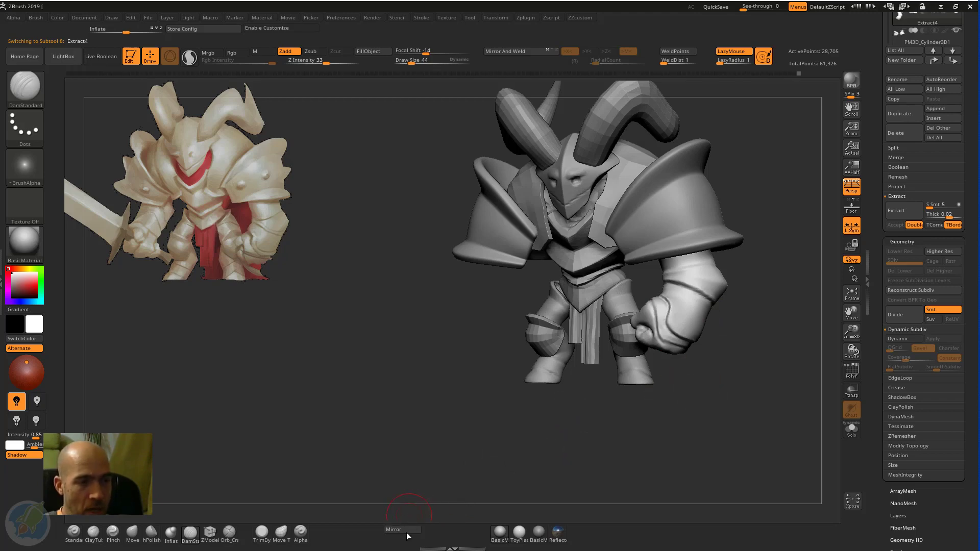
pyautogui.click(405, 531)
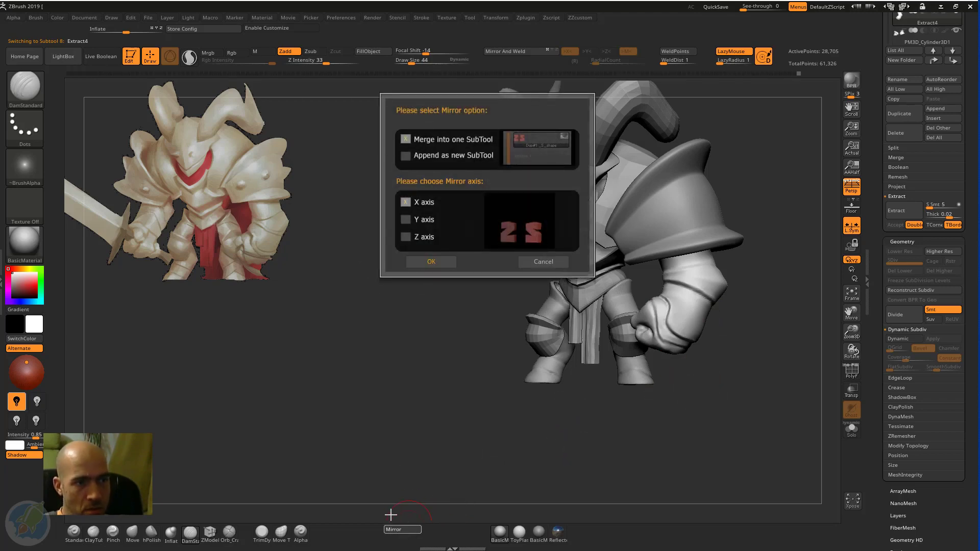
pyautogui.click(433, 261)
# Step: Adjust the upper torso piece around the neck and shoulders with the Move brush at draw size 92
pyautogui.moveTo(771, 375)
pyautogui.mouseDown()
pyautogui.moveTo(738, 371)
pyautogui.moveTo(746, 343)
pyautogui.moveTo(806, 317)
pyautogui.moveTo(756, 275)
pyautogui.mouseUp()
pyautogui.keyDown('alt'); pyautogui.click(634, 185); pyautogui.keyUp('alt')
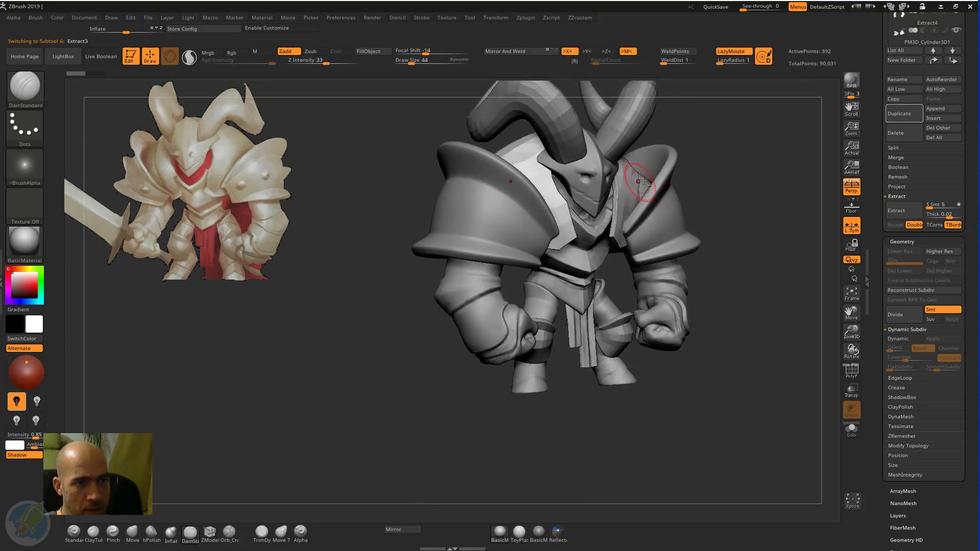
pyautogui.press('b')
pyautogui.press('m')
pyautogui.press('v')
pyautogui.press(']')
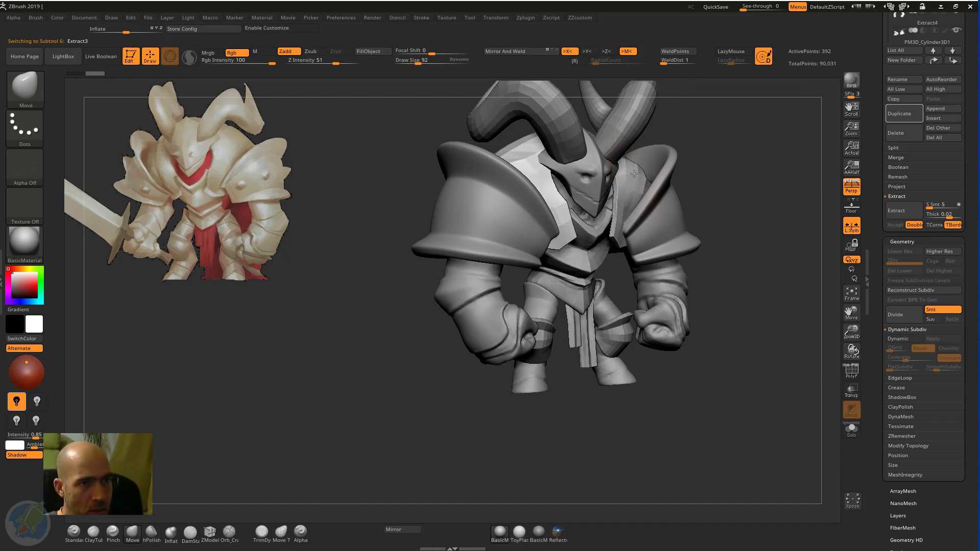
pyautogui.moveTo(709, 106); pyautogui.dragTo(609, 157)
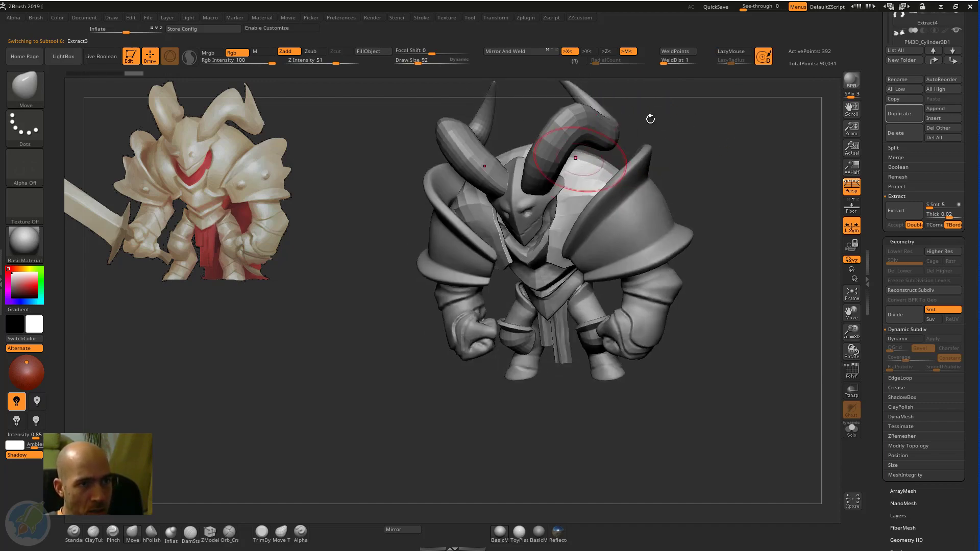
pyautogui.moveTo(650, 118); pyautogui.dragTo(572, 152)
pyautogui.moveTo(501, 303); pyautogui.dragTo(587, 240)
pyautogui.keyDown('alt'); pyautogui.moveTo(767, 148); pyautogui.dragTo(712, 229); pyautogui.keyUp('alt')
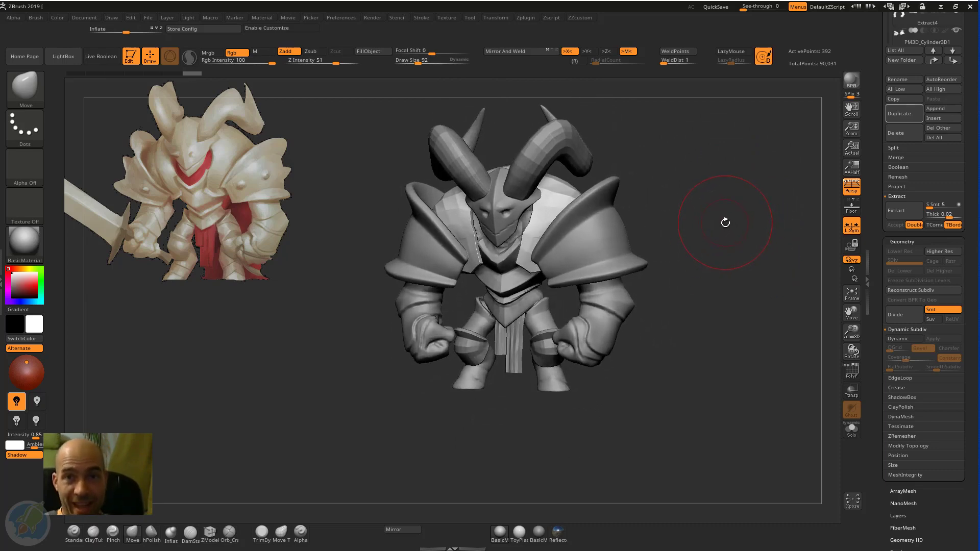
pyautogui.moveTo(717, 302); pyautogui.dragTo(469, 293)
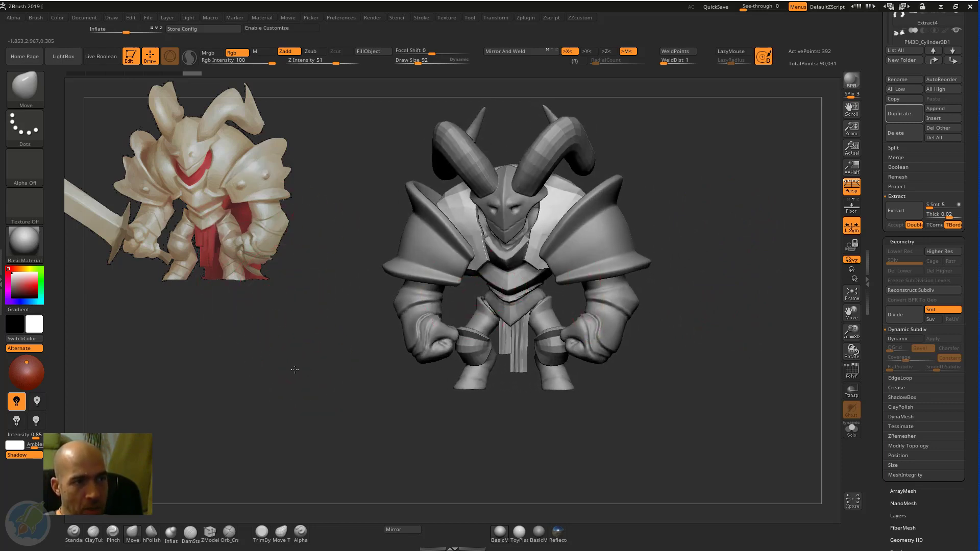
pyautogui.moveTo(294, 370); pyautogui.dragTo(306, 364)
pyautogui.moveTo(365, 408); pyautogui.dragTo(338, 367)
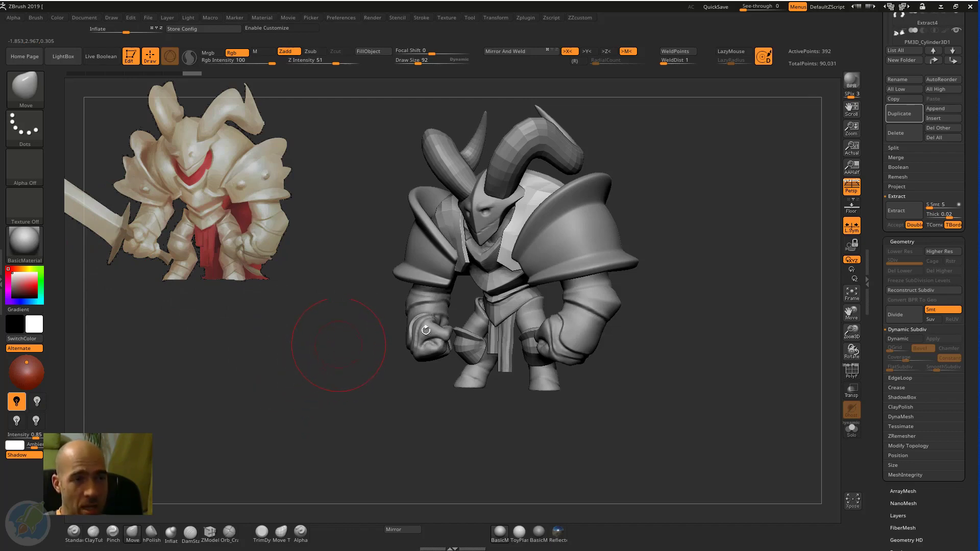
pyautogui.moveTo(671, 334); pyautogui.dragTo(573, 291)
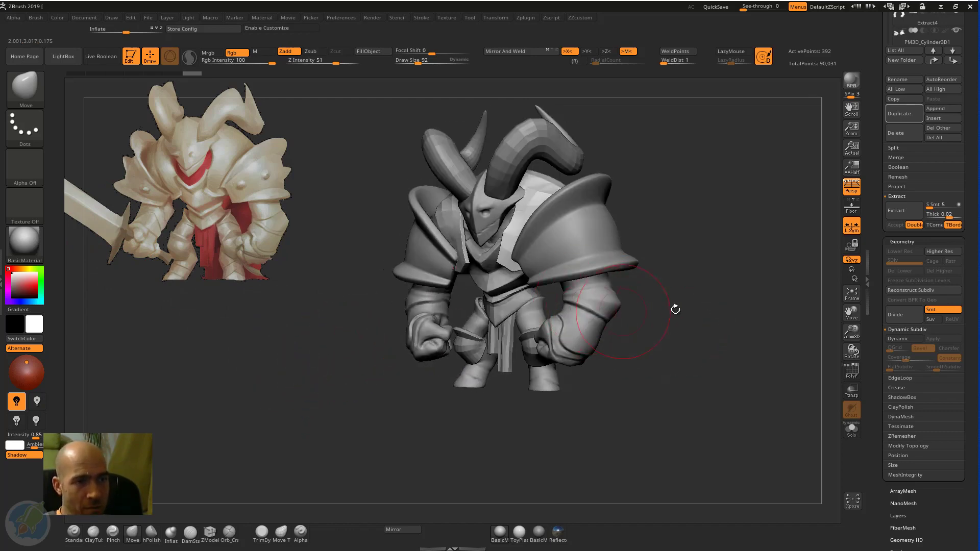
# Step: Flatten the elbow plate's surface above the forearm groove with hPolish at draw size 52 and check the full figure
pyautogui.keyDown('alt'); pyautogui.moveTo(684, 314); pyautogui.dragTo(779, 442); pyautogui.keyUp('alt')
pyautogui.keyDown('alt'); pyautogui.moveTo(622, 341); pyautogui.dragTo(568, 147, button='right'); pyautogui.keyUp('alt')
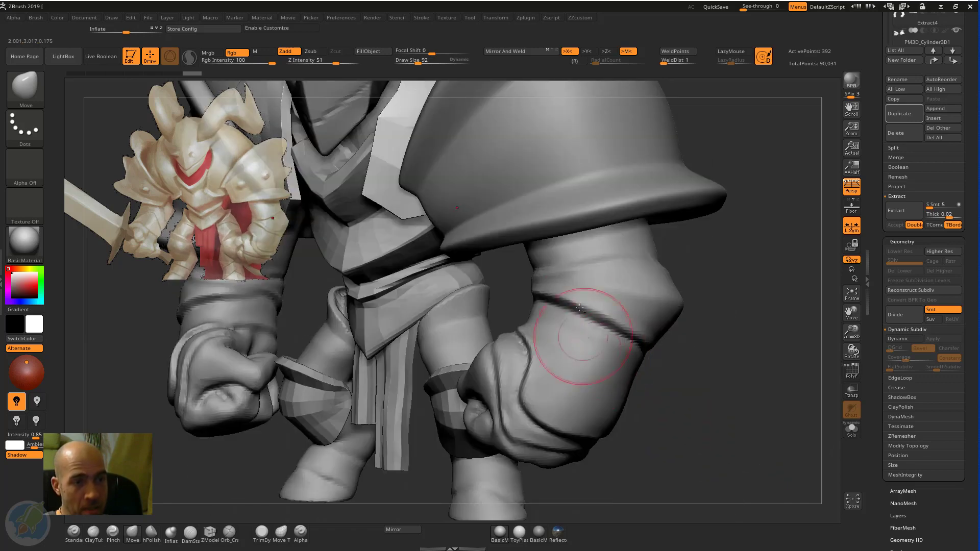
pyautogui.keyDown('alt'); pyautogui.click(594, 307); pyautogui.keyUp('alt')
pyautogui.press('b')
pyautogui.press('h')
pyautogui.press('p')
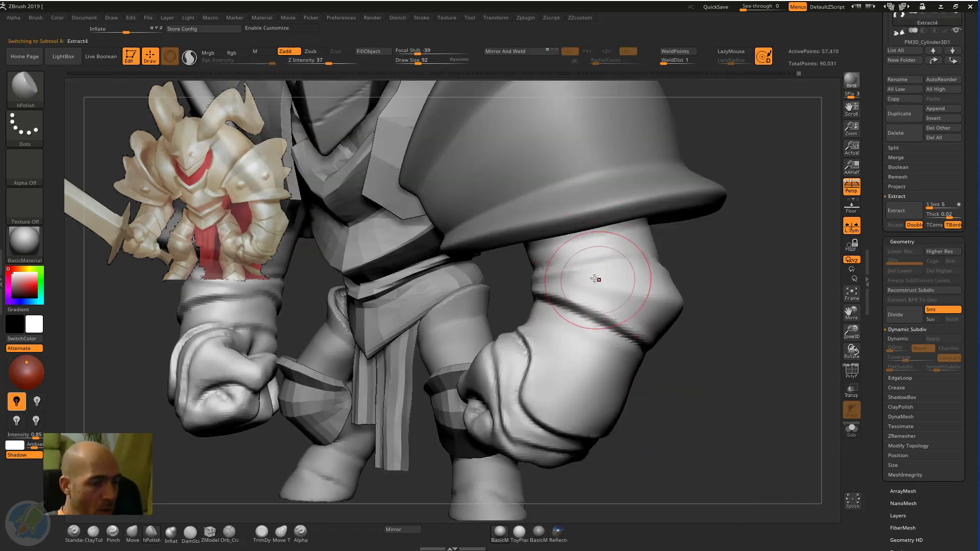
pyautogui.press('[')
pyautogui.press('[')
pyautogui.press('[')
pyautogui.press('[')
pyautogui.moveTo(555, 289); pyautogui.dragTo(639, 313)
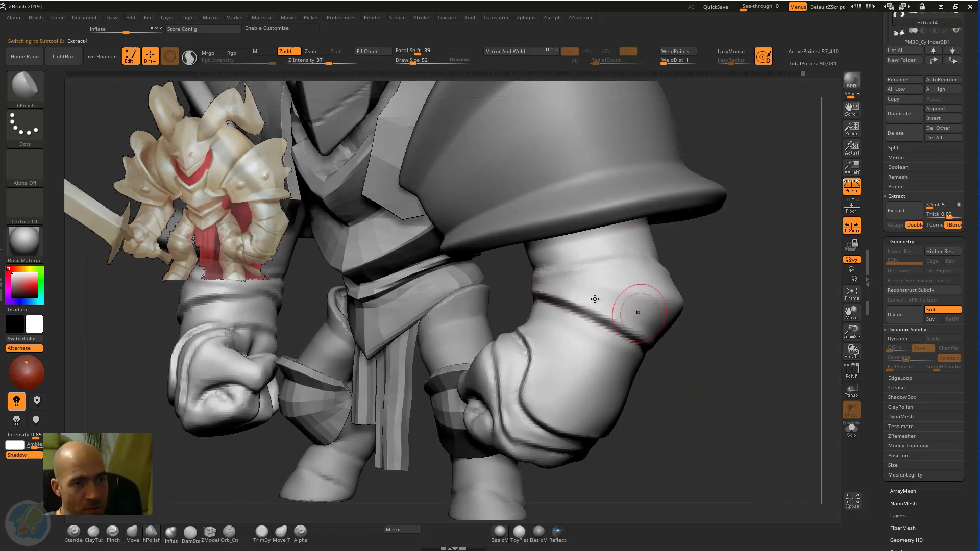
pyautogui.keyDown('alt'); pyautogui.moveTo(722, 350); pyautogui.dragTo(668, 289); pyautogui.keyUp('alt')
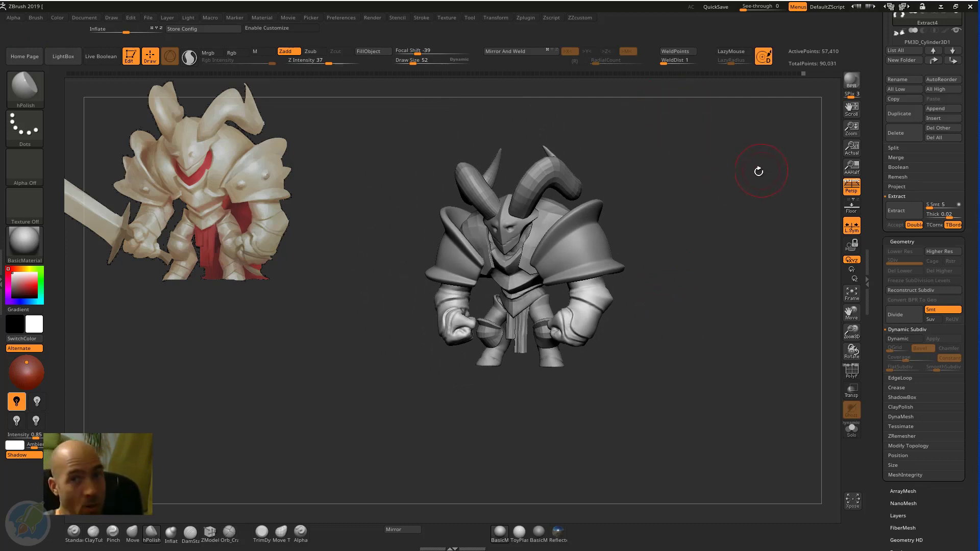
pyautogui.moveTo(724, 261); pyautogui.dragTo(746, 283)
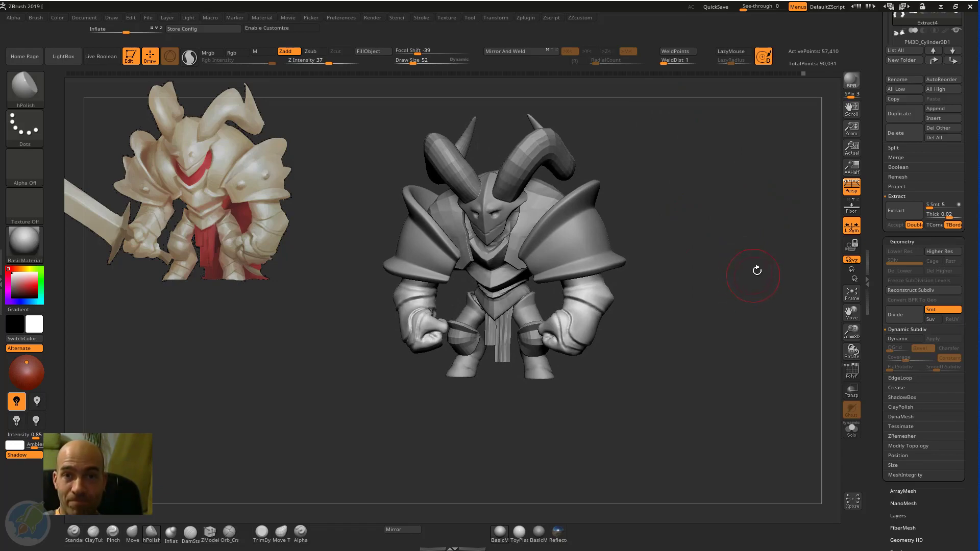